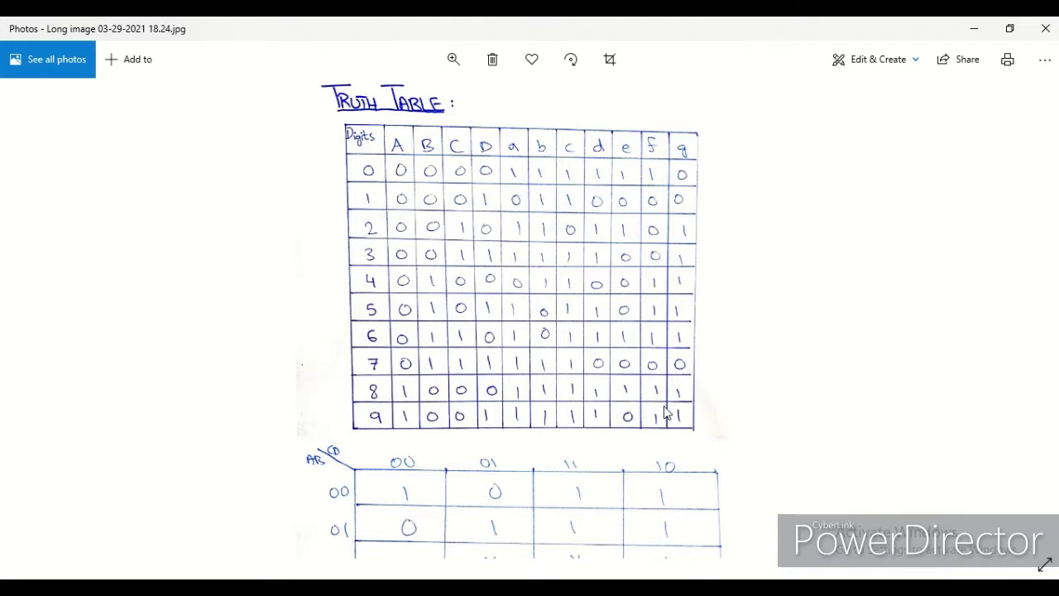
- Examine the handwritten truth table and the K-maps with simplified expressions for segments a to g
{"action": "scroll", "coordinate": [668, 410], "scroll_direction": "down", "scroll_amount": 5}
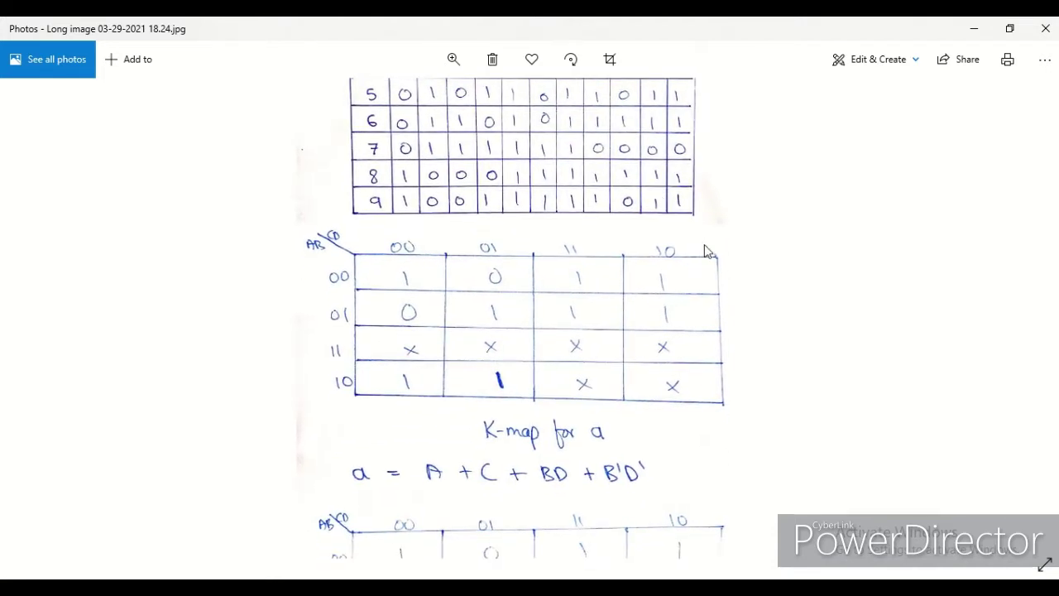
{"action": "scroll", "coordinate": [675, 434], "scroll_direction": "down", "scroll_amount": 1}
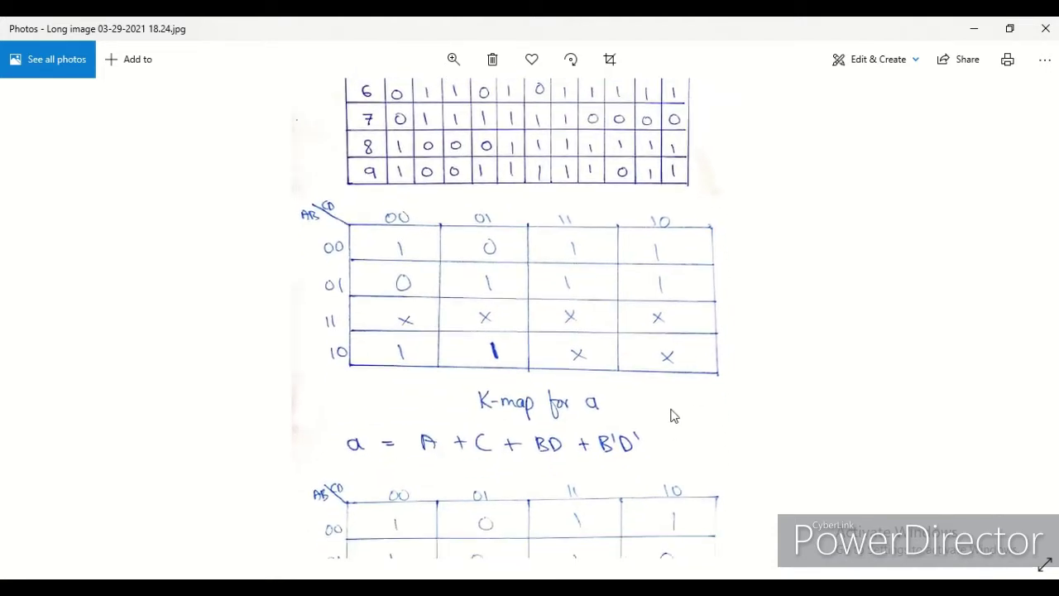
{"action": "scroll", "coordinate": [744, 418], "scroll_direction": "down", "scroll_amount": 3}
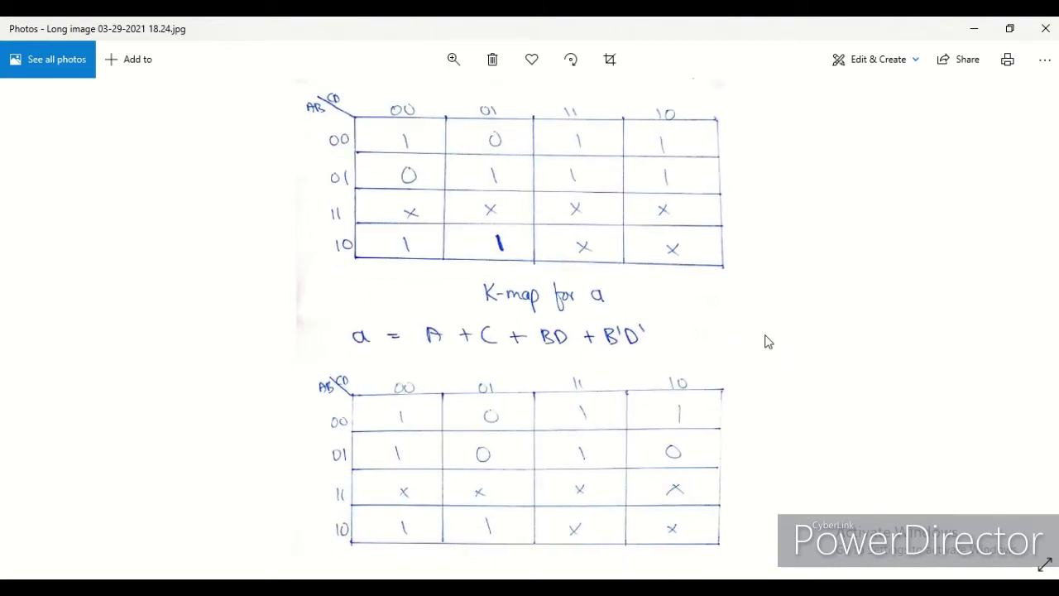
{"action": "left_click_drag", "start_coordinate": [768, 355], "coordinate": [725, 113]}
{"action": "left_click_drag", "start_coordinate": [720, 354], "coordinate": [722, 244]}
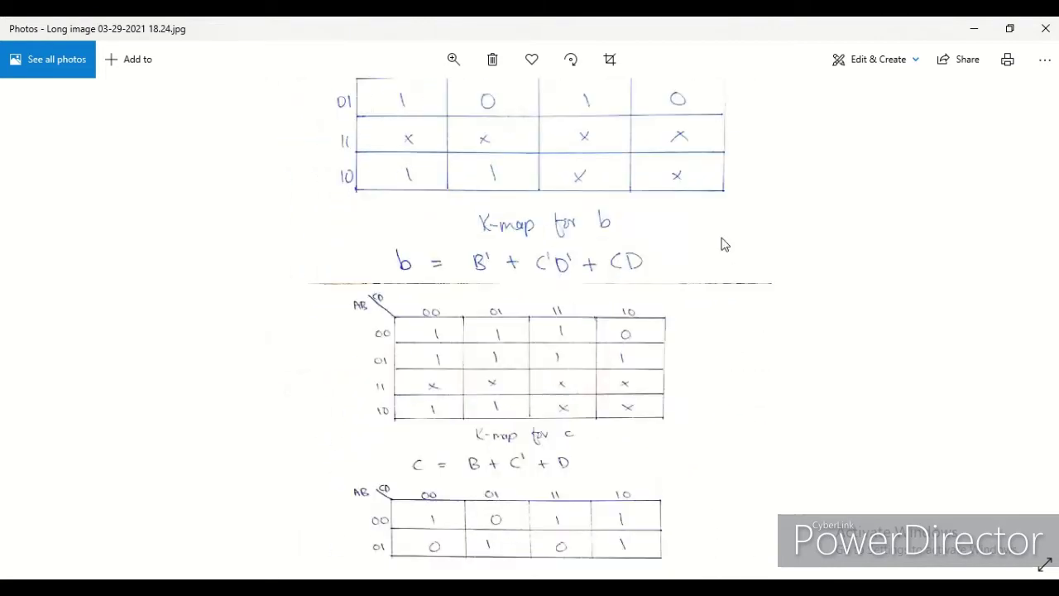
{"action": "scroll", "coordinate": [702, 336], "scroll_direction": "down", "scroll_amount": 5}
{"action": "left_click_drag", "start_coordinate": [669, 464], "coordinate": [669, 289]}
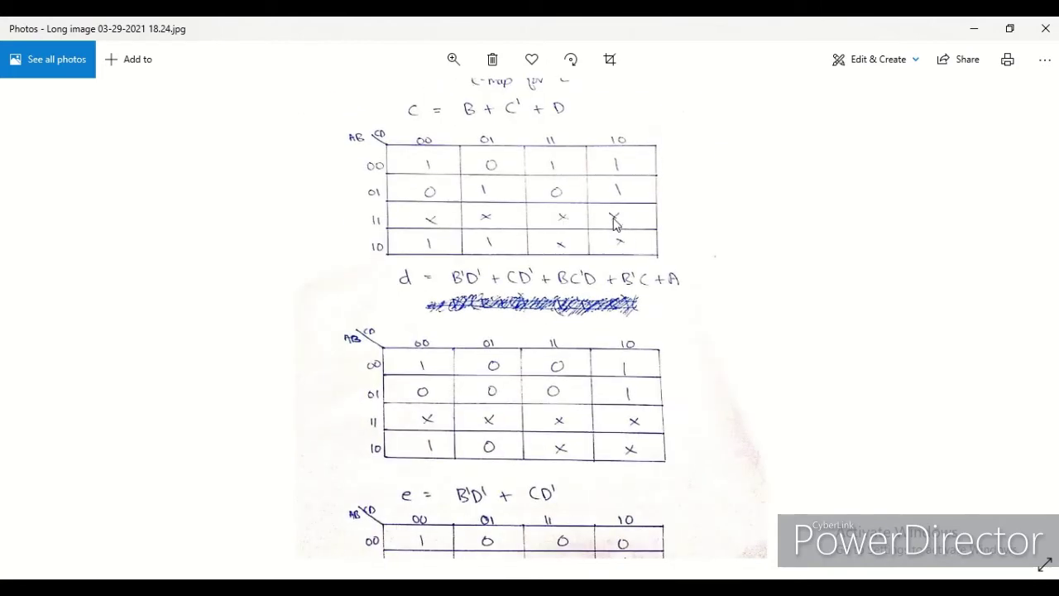
{"action": "left_click_drag", "start_coordinate": [676, 485], "coordinate": [676, 241]}
{"action": "left_click_drag", "start_coordinate": [674, 412], "coordinate": [668, 290]}
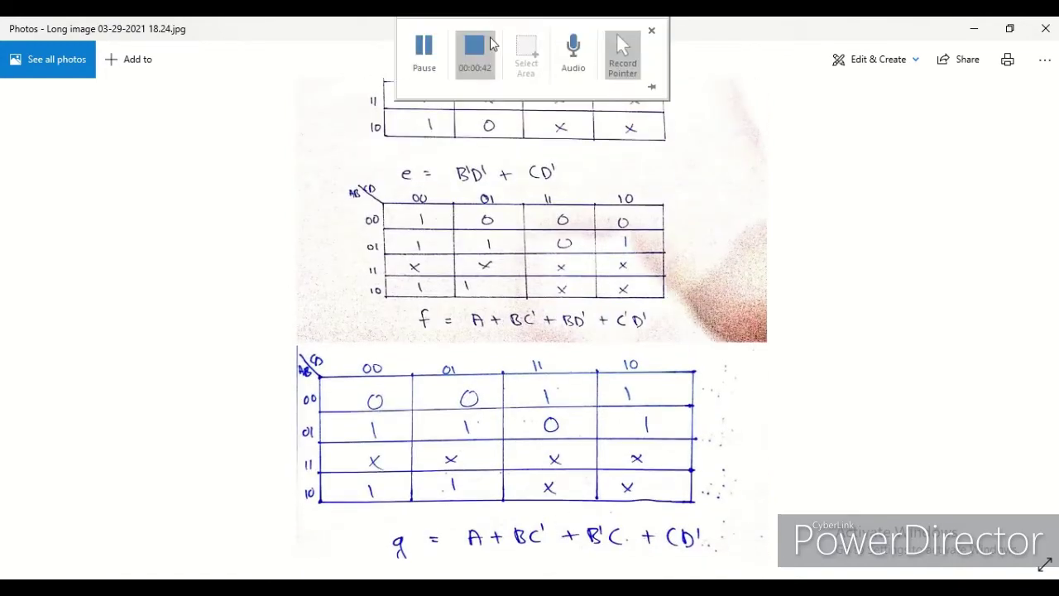
{"action": "left_click", "coordinate": [490, 43]}
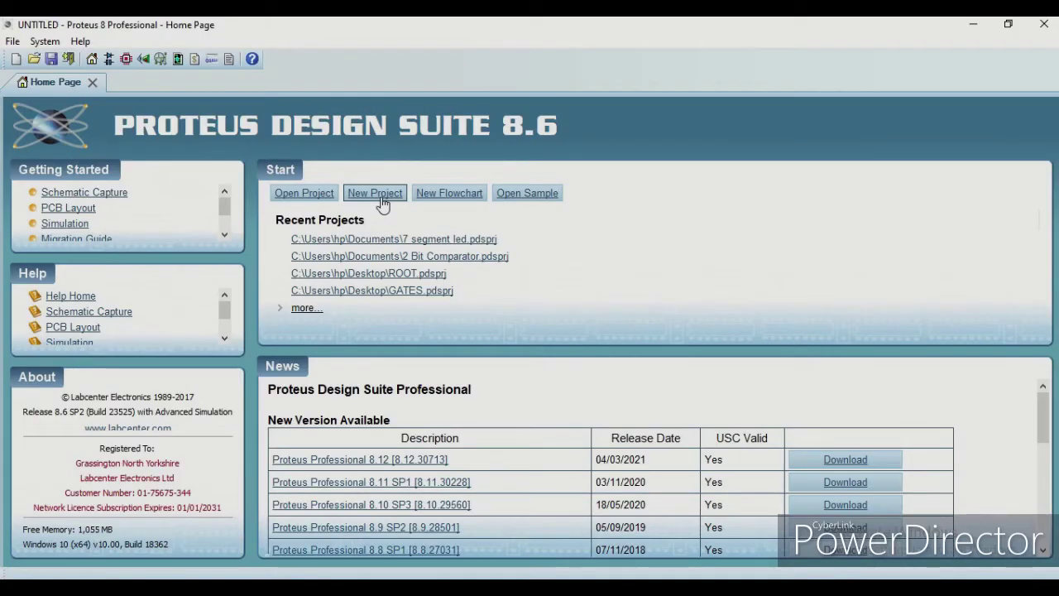
- Switch to Proteus and begin a new project, using the New Project option rather than a development board
{"action": "left_click", "coordinate": [382, 203]}
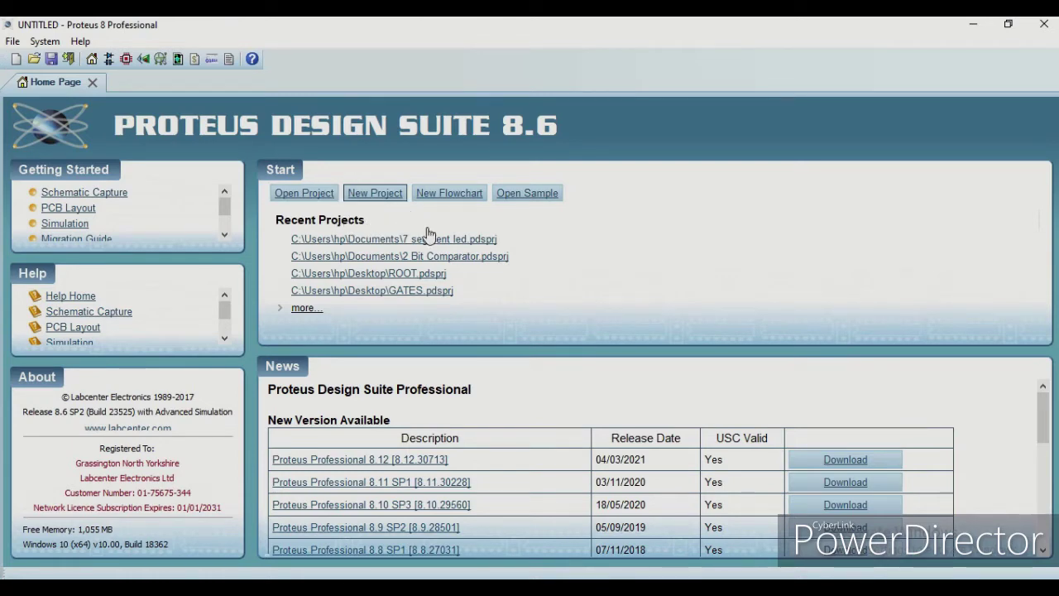
{"action": "left_click", "coordinate": [382, 195]}
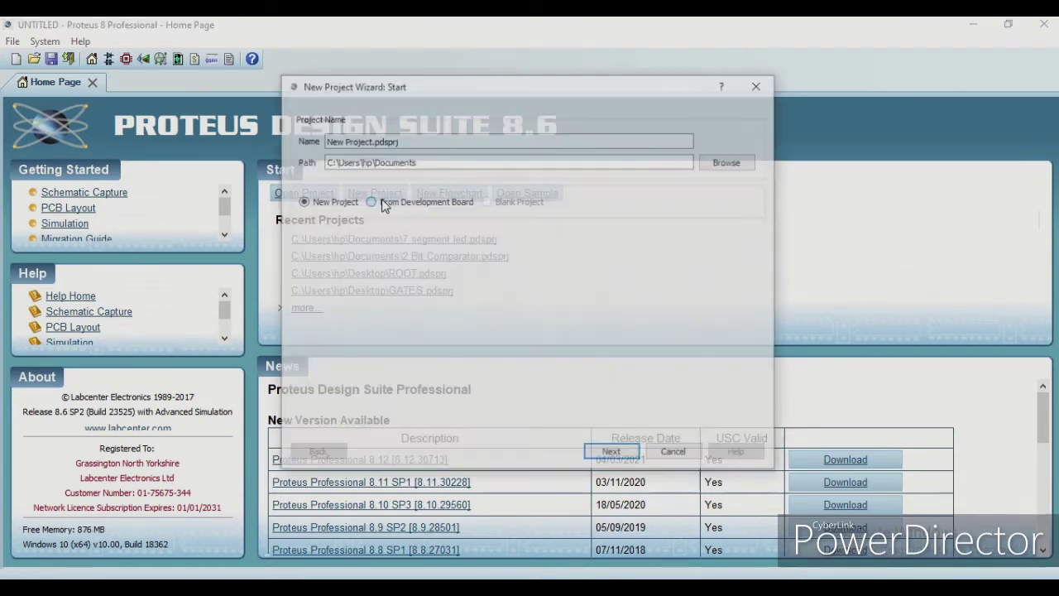
{"action": "left_click", "coordinate": [383, 203]}
{"action": "left_click", "coordinate": [320, 203]}
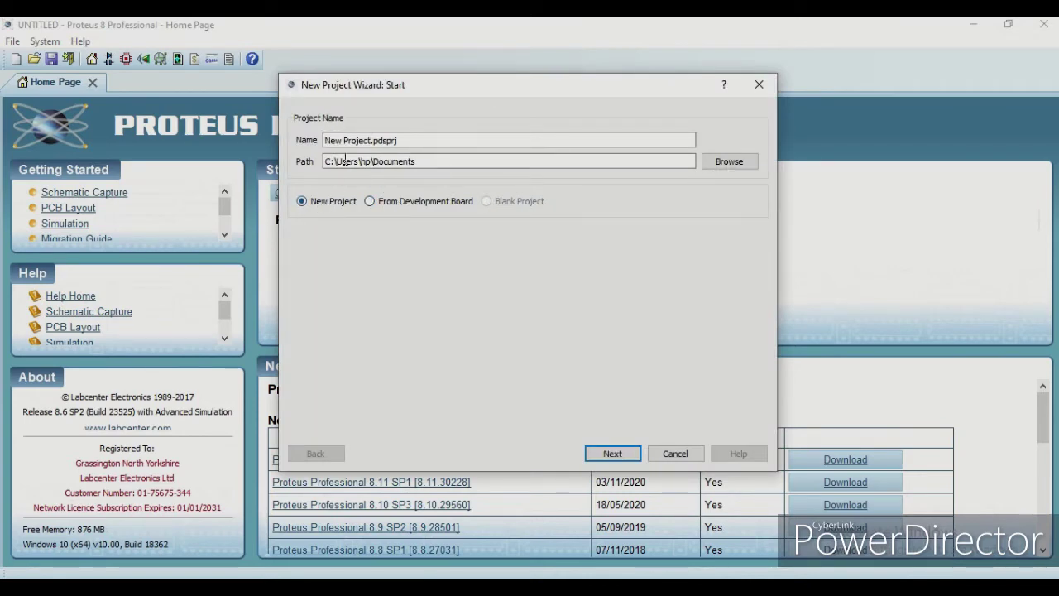
- Name the project "7 segment led" in the Documents folder and proceed to the schematic design settings
{"action": "left_click_drag", "start_coordinate": [372, 139], "coordinate": [303, 144]}
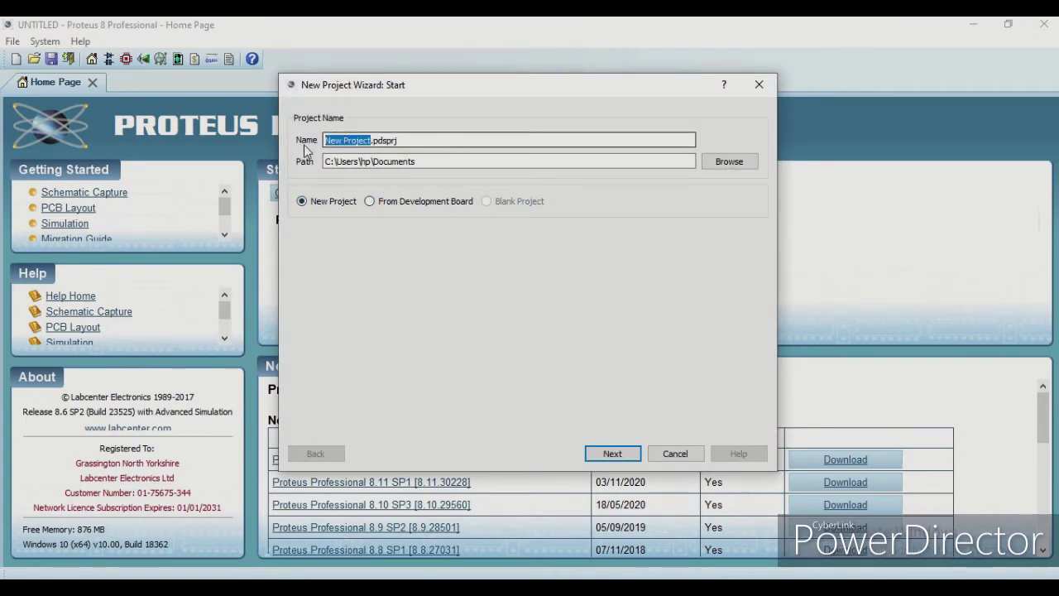
{"action": "type", "text": "8 seg"}
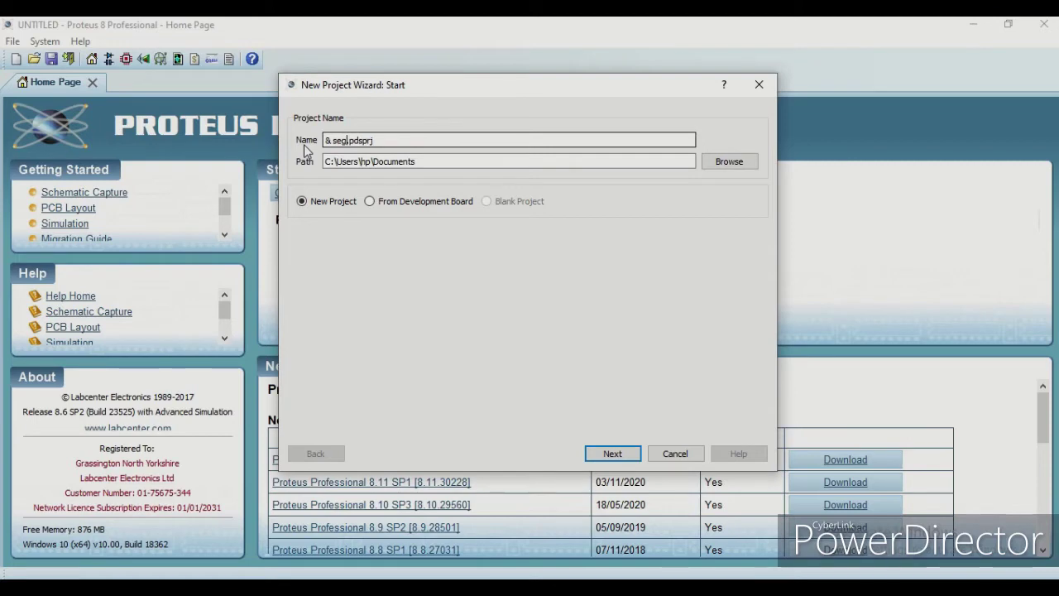
{"action": "key", "text": "BackSpace"}
{"action": "key", "text": "BackSpace"}
{"action": "key", "text": "BackSpace"}
{"action": "key", "text": "BackSpace"}
{"action": "key", "text": "BackSpace"}
{"action": "type", "text": "7 segment led"}
{"action": "left_click", "coordinate": [615, 454]}
{"action": "left_click", "coordinate": [515, 302]}
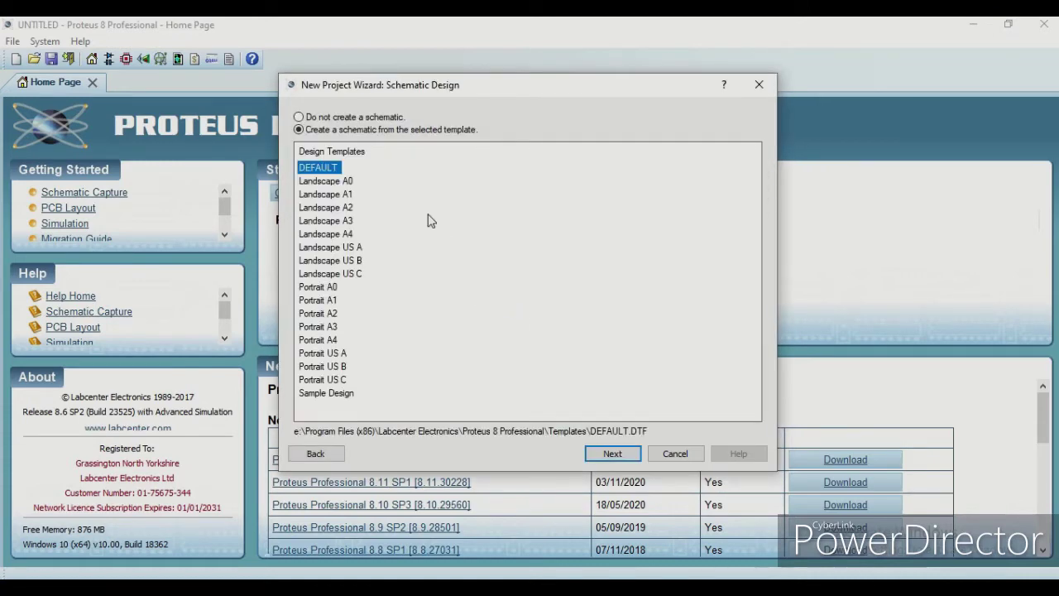
- Create the project with a Landscape A3 schematic template, no PCB layout and no firmware
{"action": "left_click", "coordinate": [343, 221]}
{"action": "left_click", "coordinate": [621, 454]}
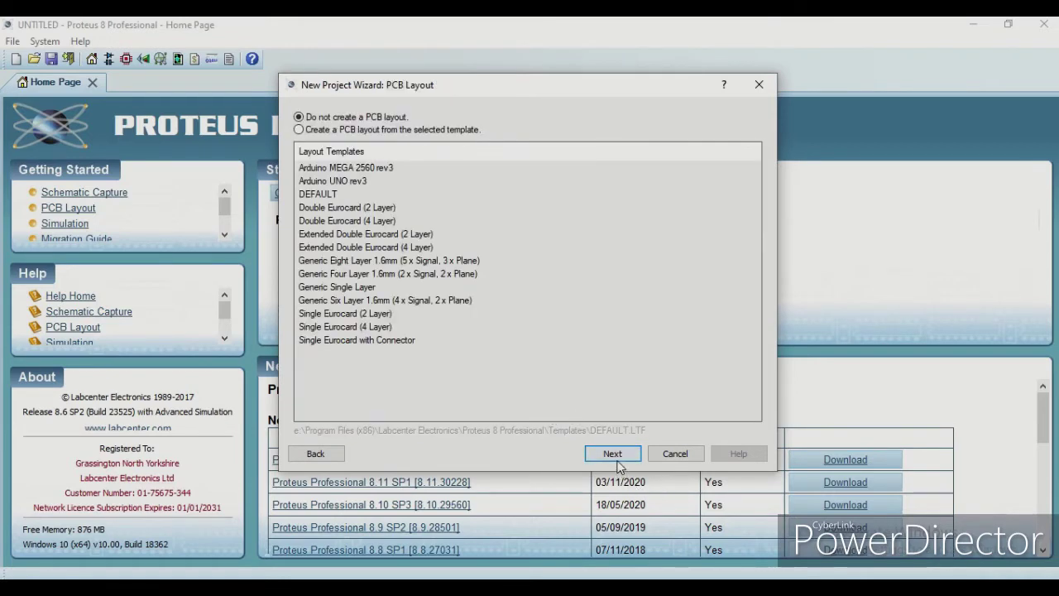
{"action": "left_click", "coordinate": [615, 457]}
{"action": "left_click", "coordinate": [614, 456]}
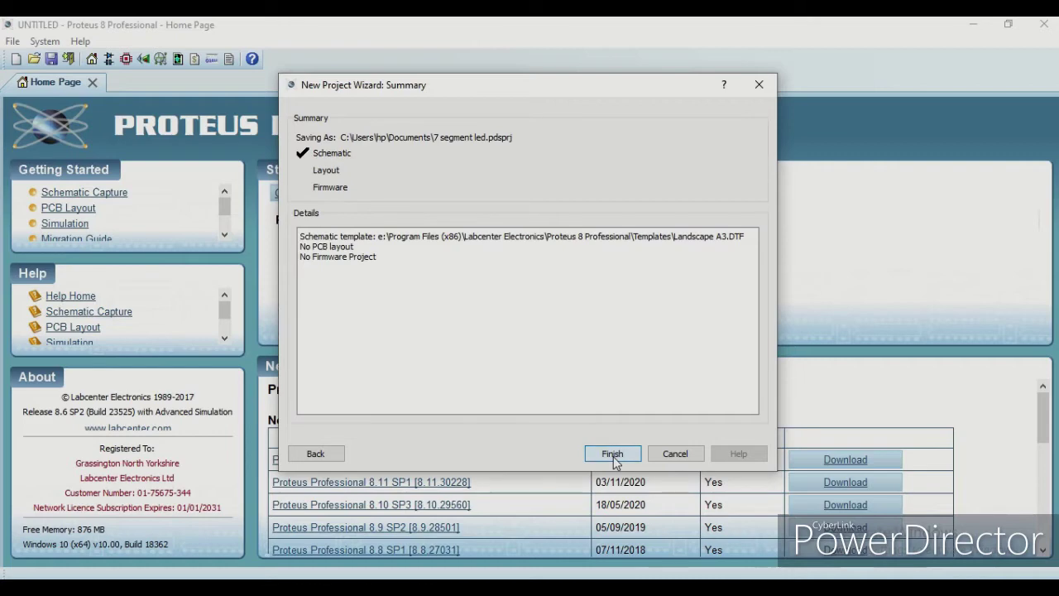
{"action": "left_click", "coordinate": [613, 456]}
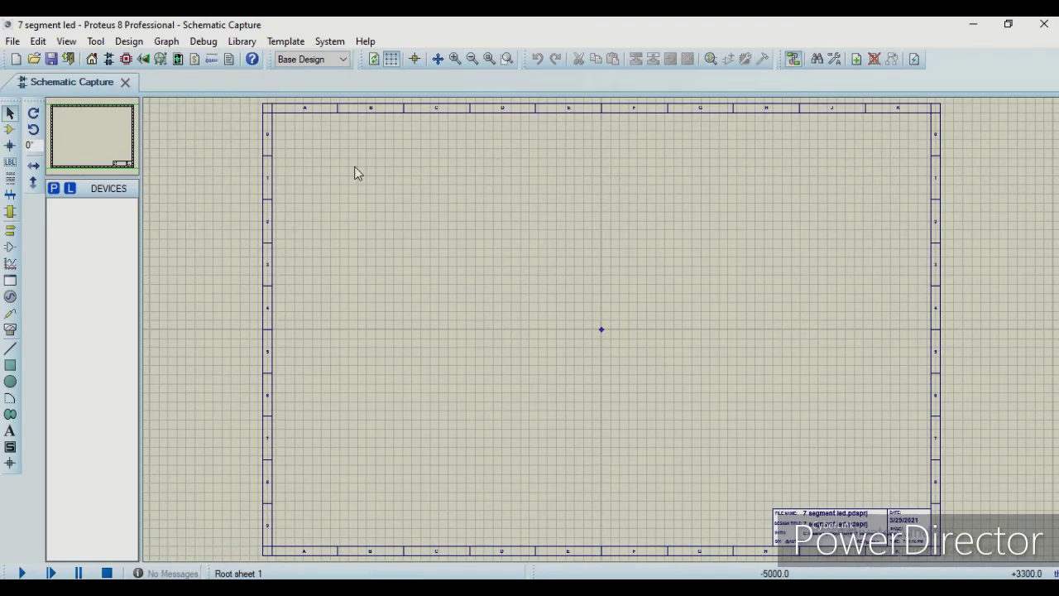
- Add the LOGICTOGGLE and the simple two-input AND gate from the parts library to the device list
{"action": "left_click", "coordinate": [53, 189]}
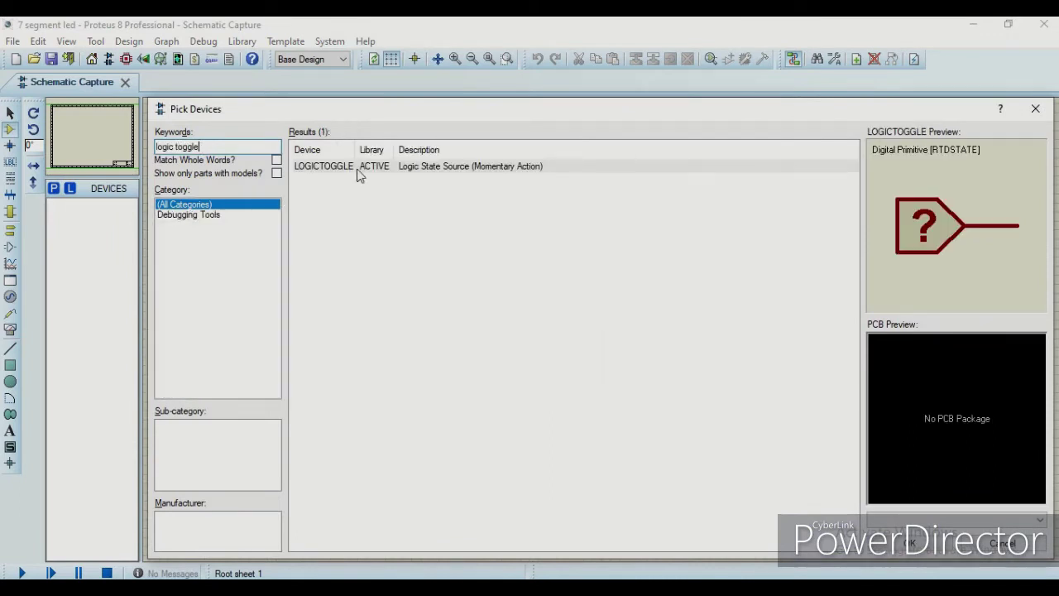
{"action": "double_click", "coordinate": [490, 169]}
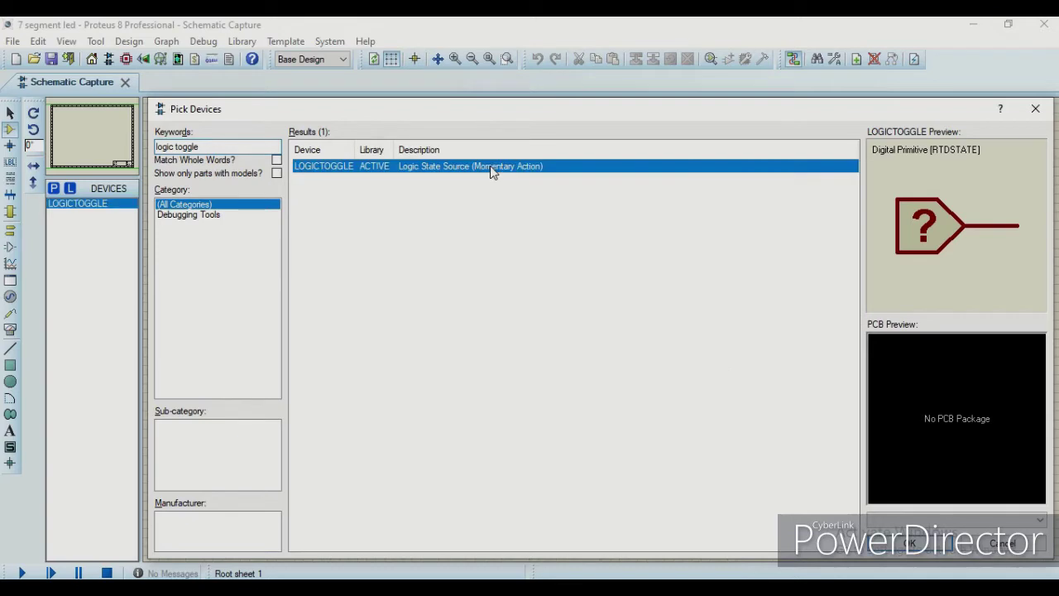
{"action": "left_click_drag", "start_coordinate": [205, 146], "coordinate": [109, 145]}
{"action": "type", "text": "and"}
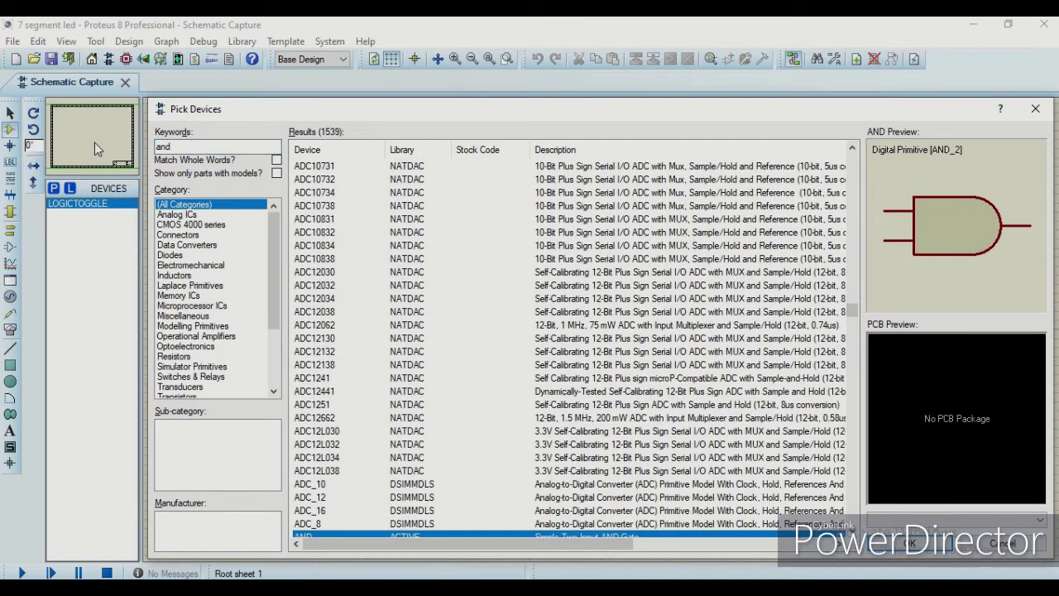
{"action": "double_click", "coordinate": [413, 533]}
- Add the simple two-input OR gate and the NOT inverter to the device list
{"action": "left_click_drag", "start_coordinate": [199, 145], "coordinate": [135, 146]}
{"action": "type", "text": "or"}
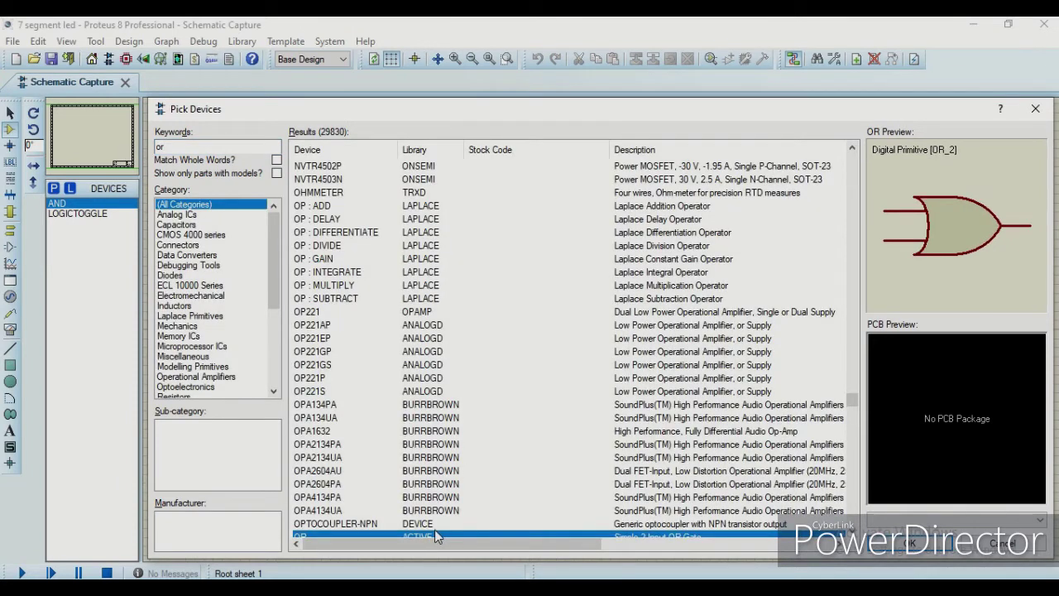
{"action": "double_click", "coordinate": [434, 532]}
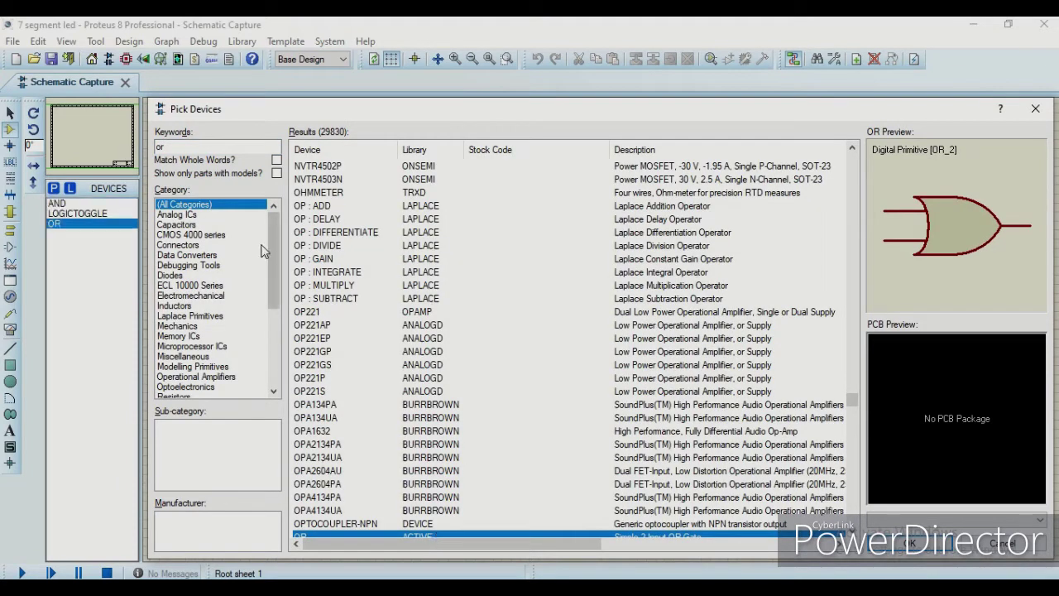
{"action": "double_click", "coordinate": [211, 149]}
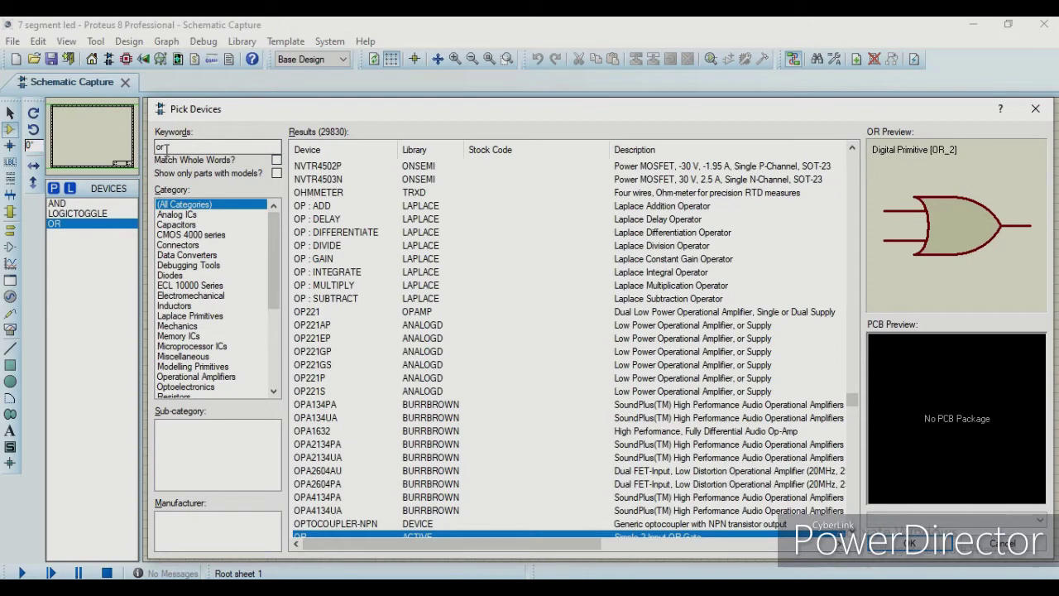
{"action": "type", "text": "not"}
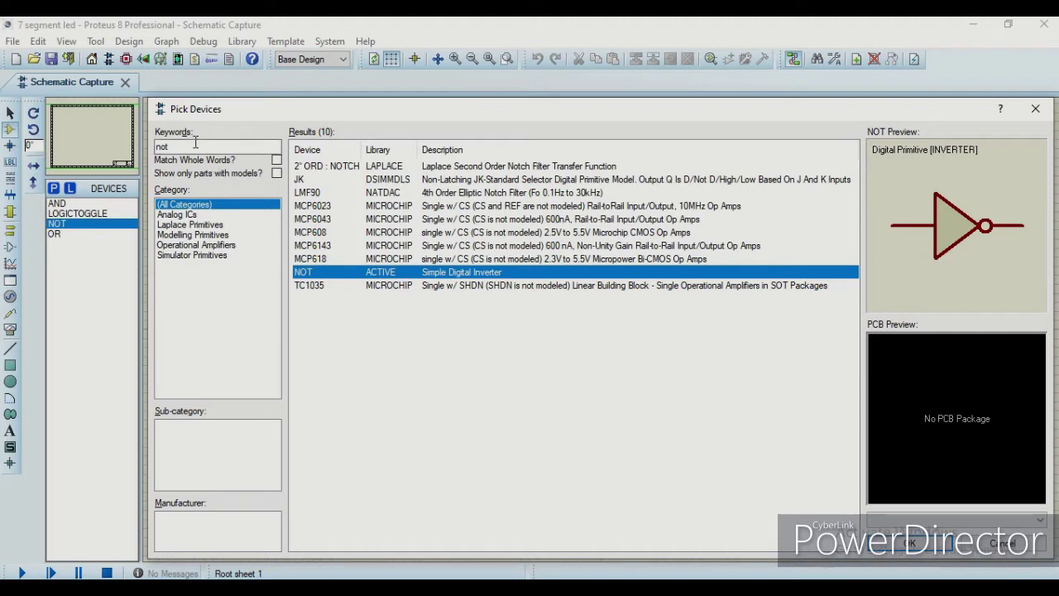
- Search the parts library for "7 segment display", preview the 7SEG-MPX1-CC part, and close the library without adding it
{"action": "double_click", "coordinate": [163, 146]}
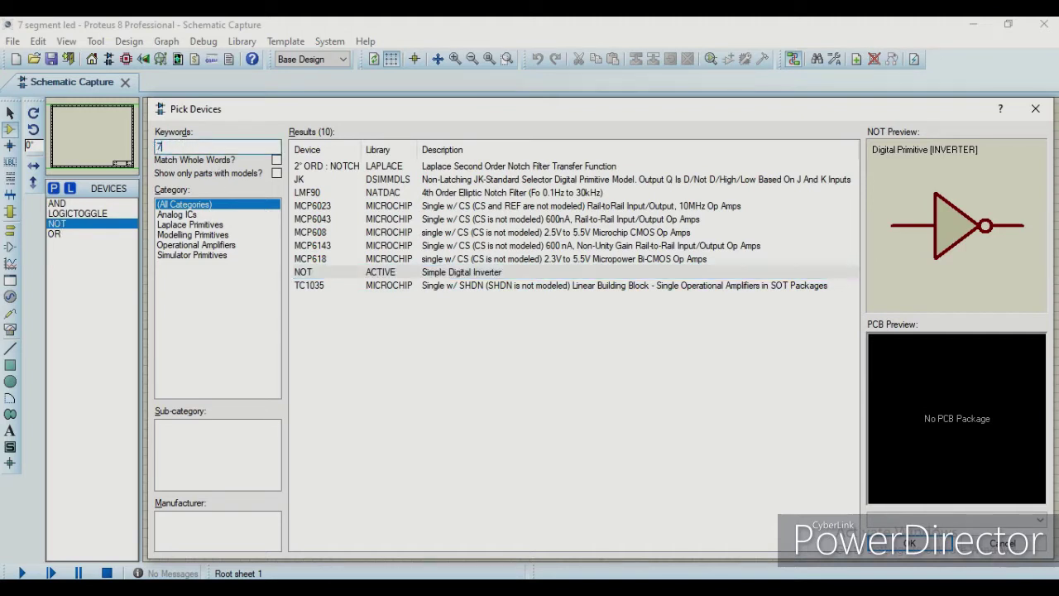
{"action": "type", "text": "7 segment display"}
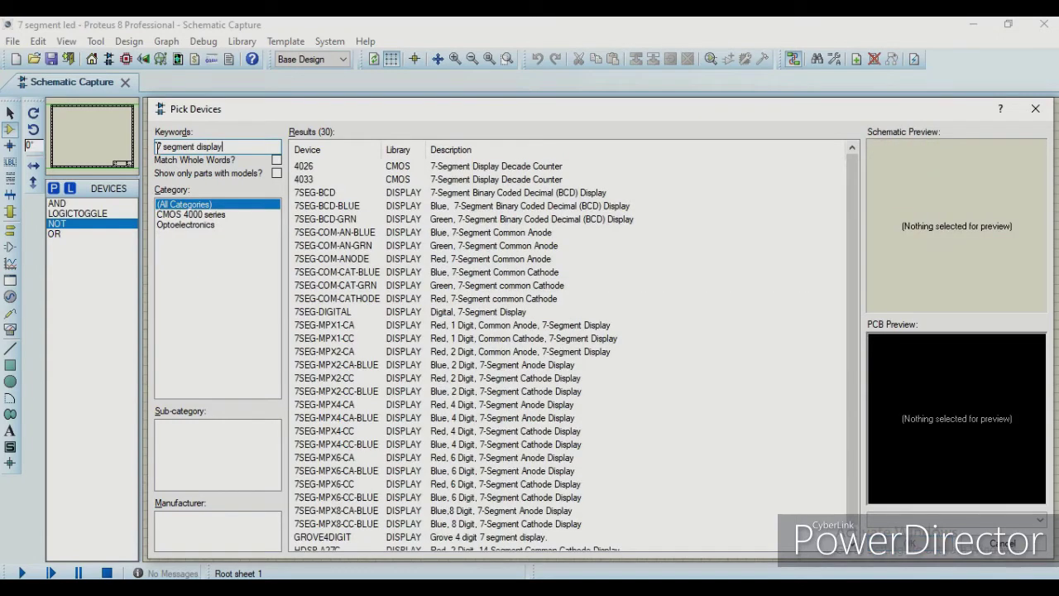
{"action": "scroll", "coordinate": [461, 235], "scroll_direction": "down", "scroll_amount": 1}
{"action": "left_click", "coordinate": [458, 236]}
{"action": "left_click", "coordinate": [458, 325]}
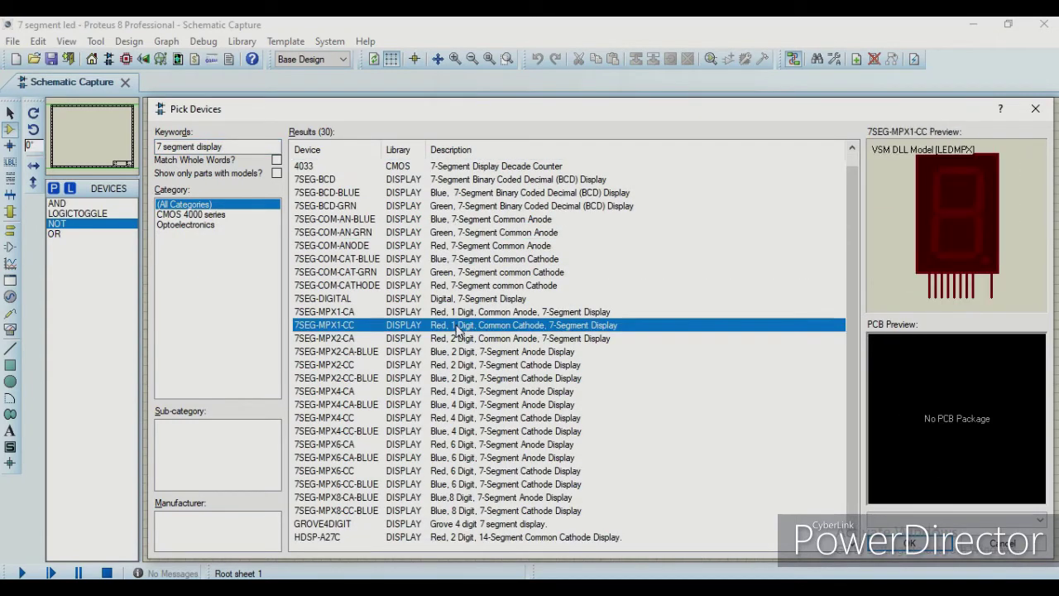
{"action": "left_click", "coordinate": [630, 365]}
{"action": "left_click", "coordinate": [1026, 548]}
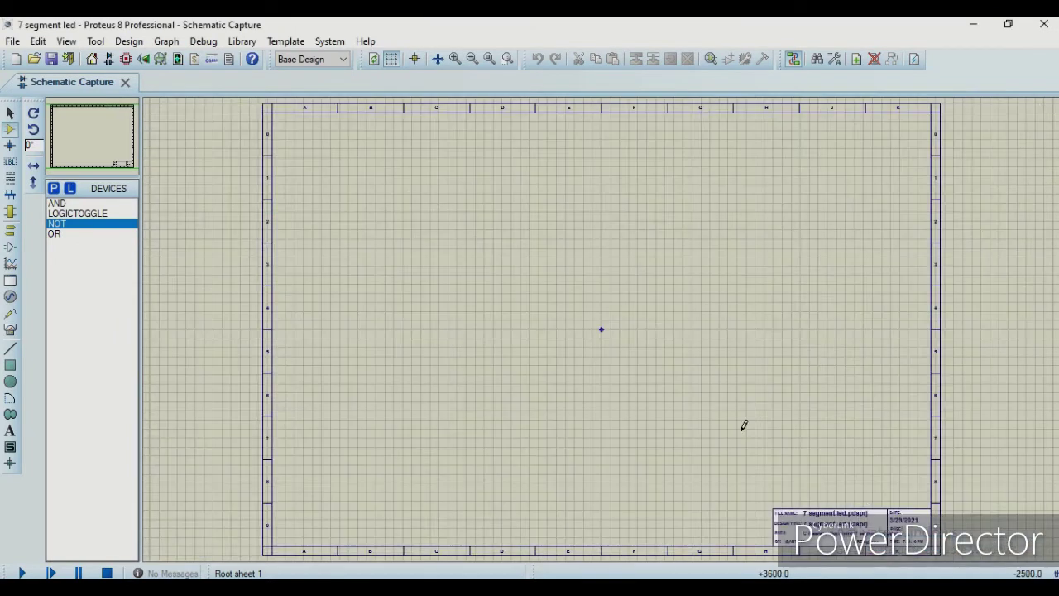
- Place four LOGICTOGGLE inputs in a vertical column along the sheet's left border, between zones 3 and 5
{"action": "left_click", "coordinate": [96, 213]}
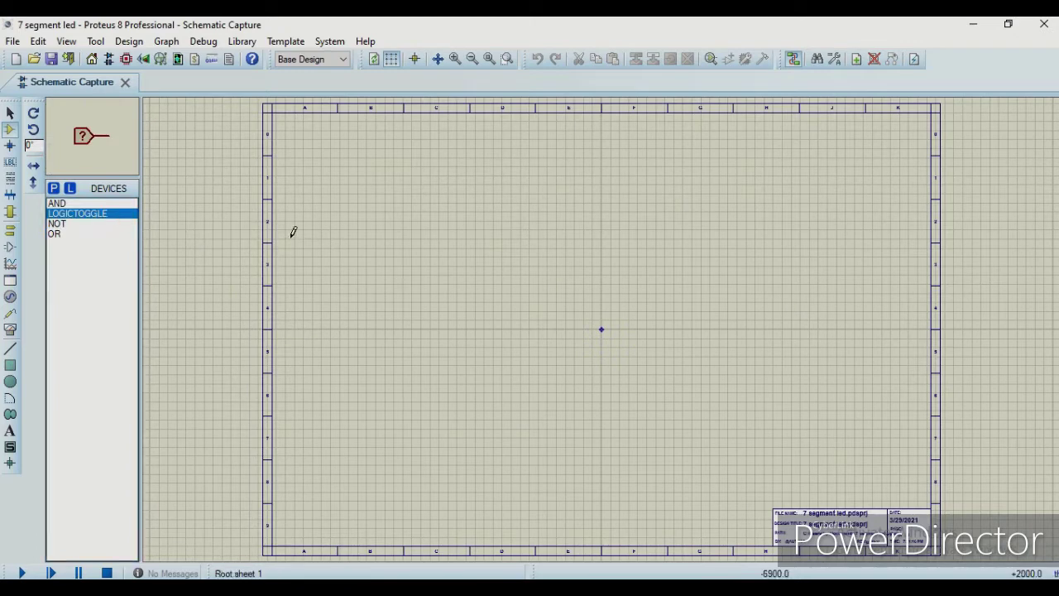
{"action": "left_click", "coordinate": [290, 208]}
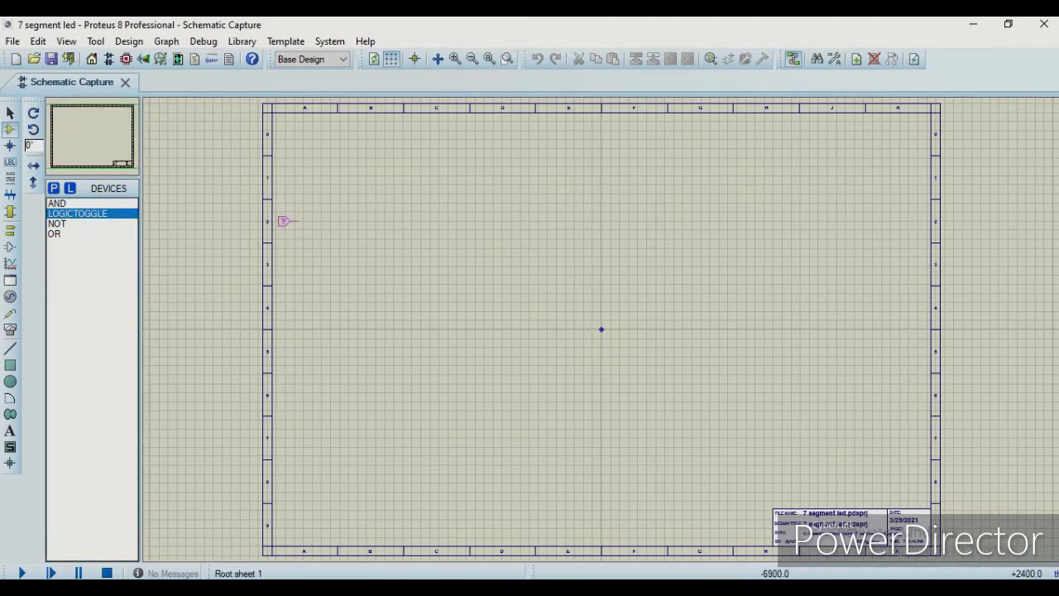
{"action": "key", "text": "F6"}
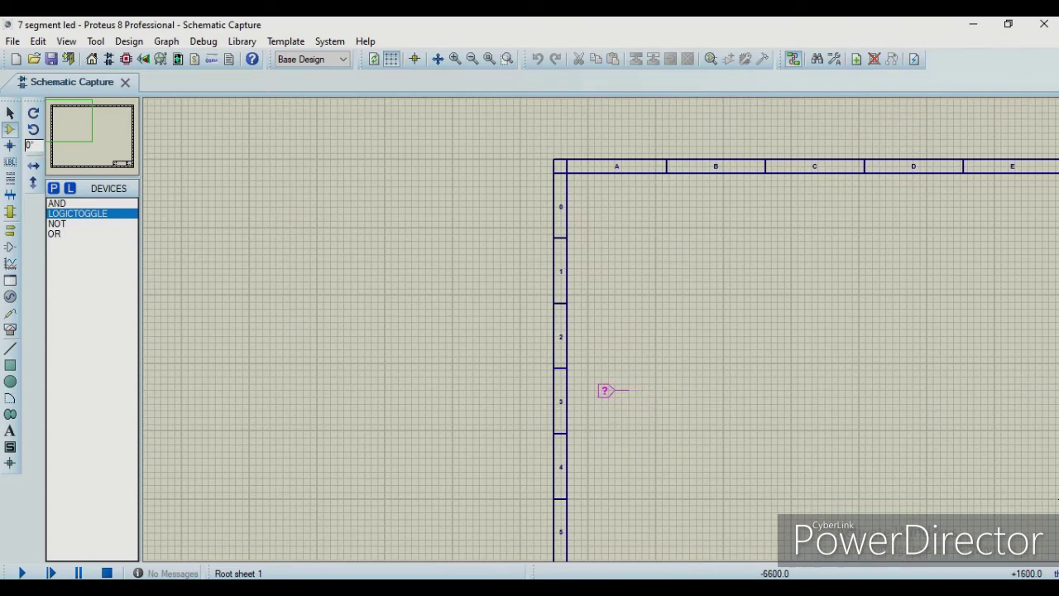
{"action": "left_click", "coordinate": [604, 390]}
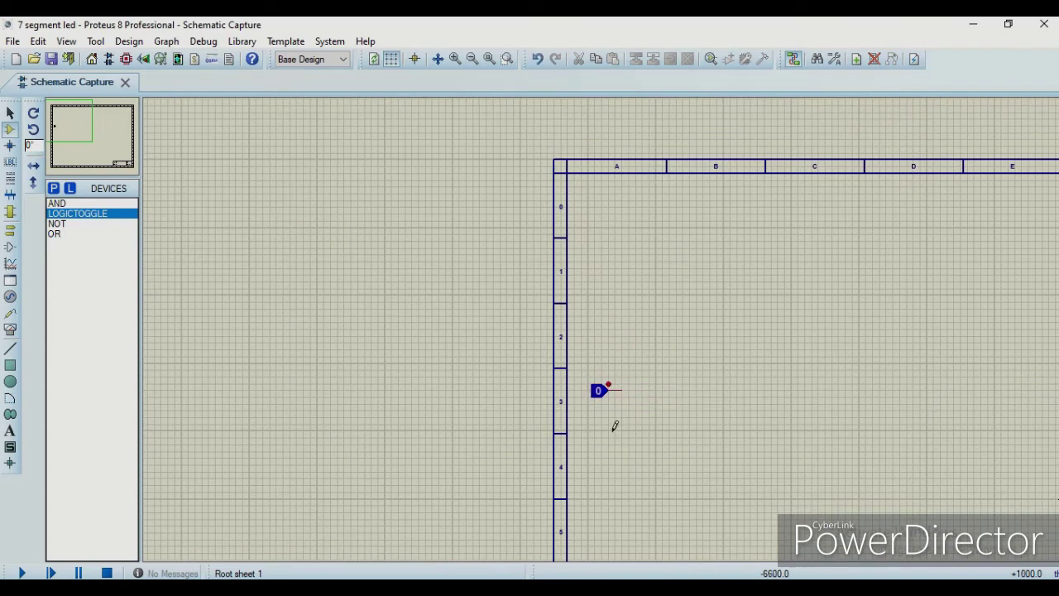
{"action": "left_click", "coordinate": [608, 447]}
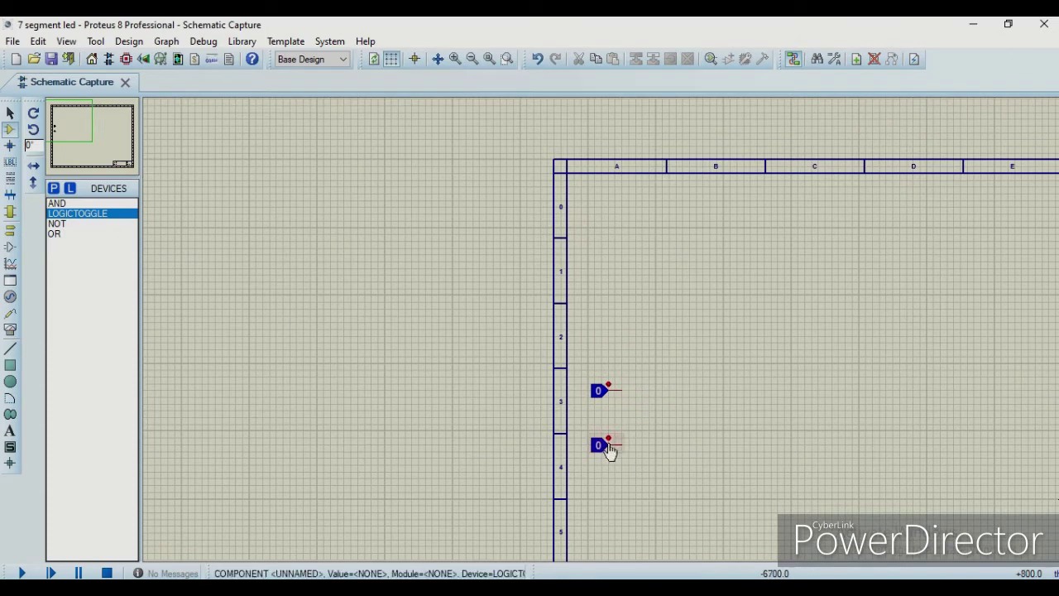
{"action": "left_click", "coordinate": [615, 500]}
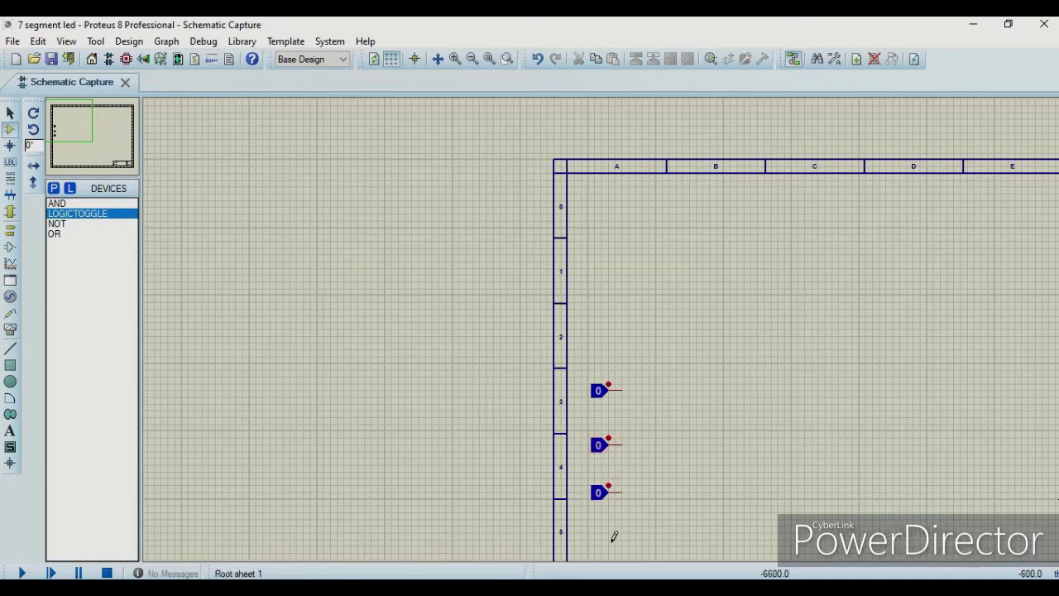
{"action": "left_click", "coordinate": [611, 541]}
{"action": "scroll", "coordinate": [680, 515], "scroll_direction": "down", "scroll_amount": 4}
{"action": "scroll", "coordinate": [626, 378], "scroll_direction": "up", "scroll_amount": 2}
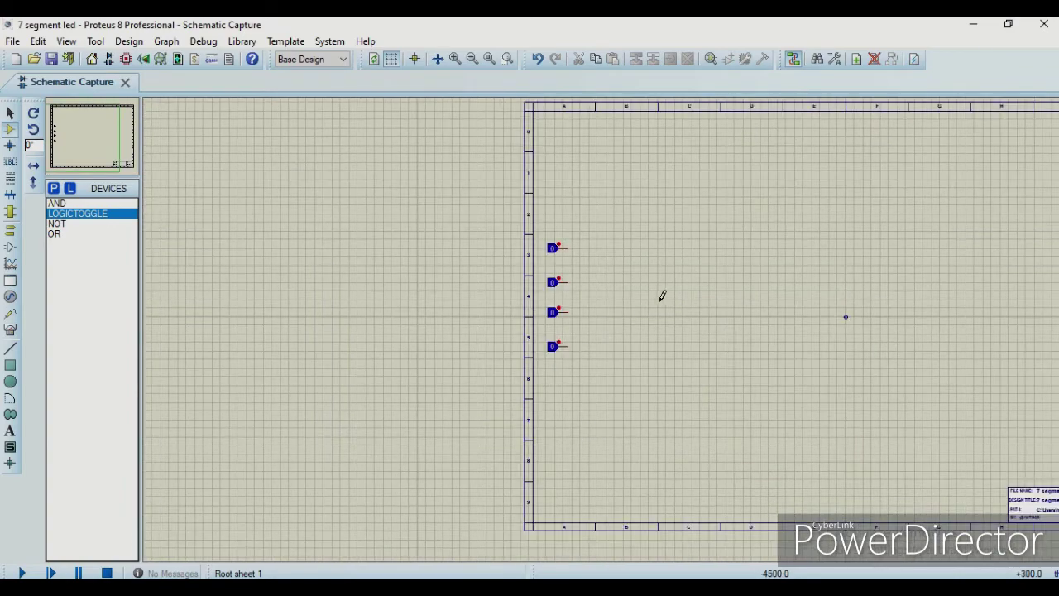
{"action": "scroll", "coordinate": [642, 303], "scroll_direction": "up", "scroll_amount": 2}
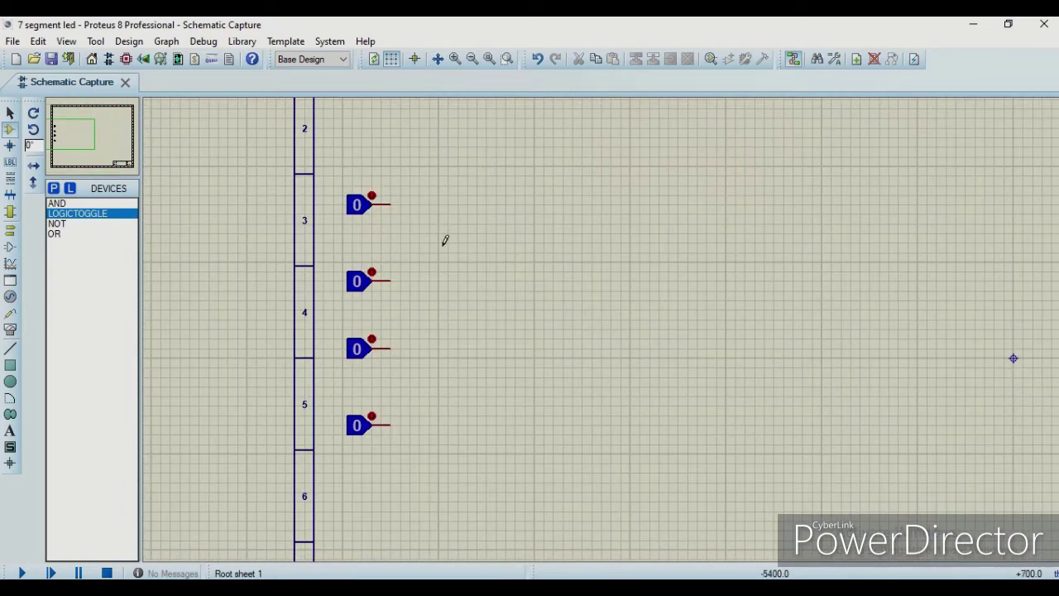
- Place four NOT gates in a vertical column, one just below and beside each LOGICTOGGLE output
{"action": "left_click", "coordinate": [56, 224]}
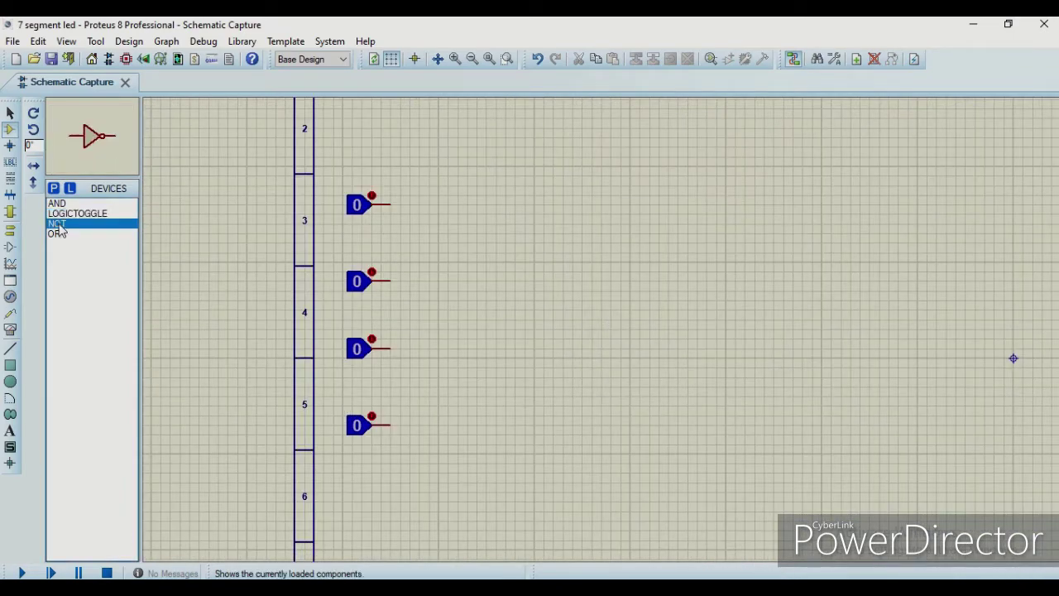
{"action": "left_click", "coordinate": [422, 203]}
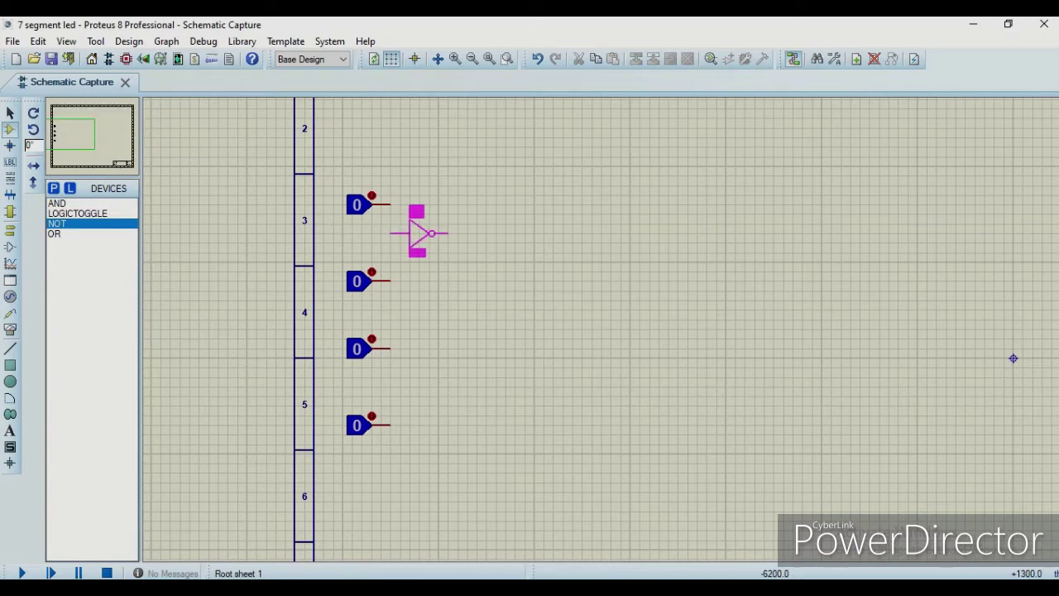
{"action": "left_click", "coordinate": [418, 242]}
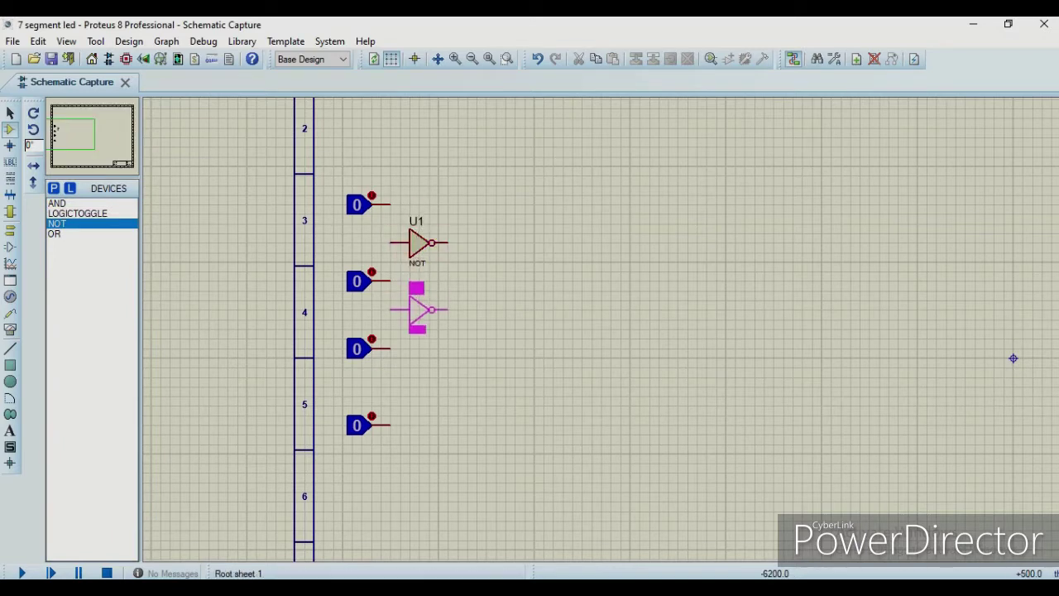
{"action": "left_click", "coordinate": [418, 321]}
{"action": "left_click", "coordinate": [418, 387]}
{"action": "left_click", "coordinate": [420, 465]}
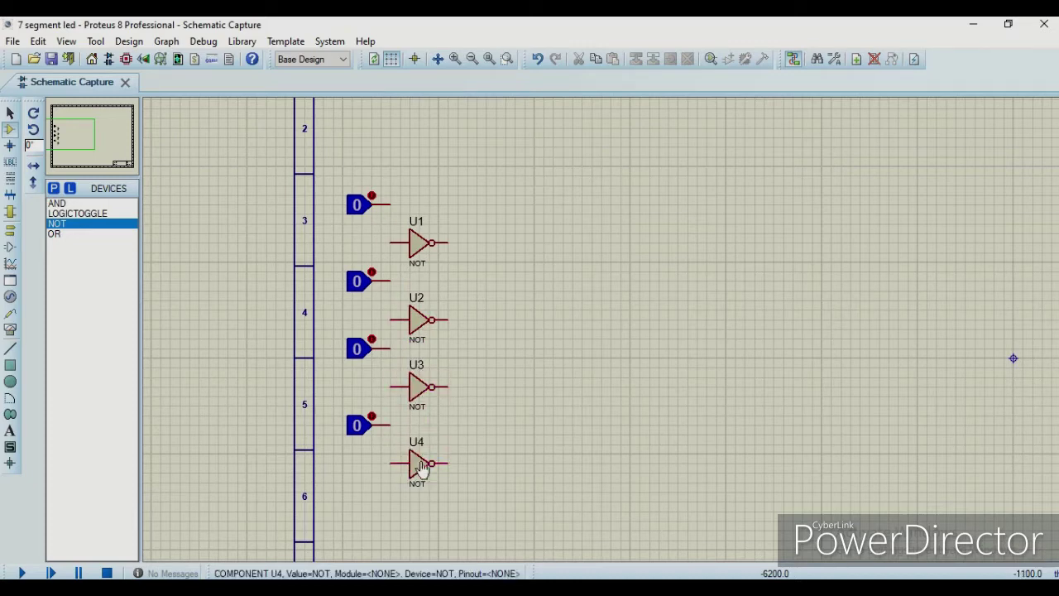
- Wire each LOGICTOGGLE output to the input of the NOT gate below it, for all four pairs
{"action": "left_click", "coordinate": [390, 424]}
{"action": "left_click", "coordinate": [391, 462]}
{"action": "left_click", "coordinate": [391, 385]}
{"action": "left_click", "coordinate": [390, 349]}
{"action": "left_click", "coordinate": [390, 319]}
{"action": "left_click", "coordinate": [391, 281]}
{"action": "left_click", "coordinate": [391, 242]}
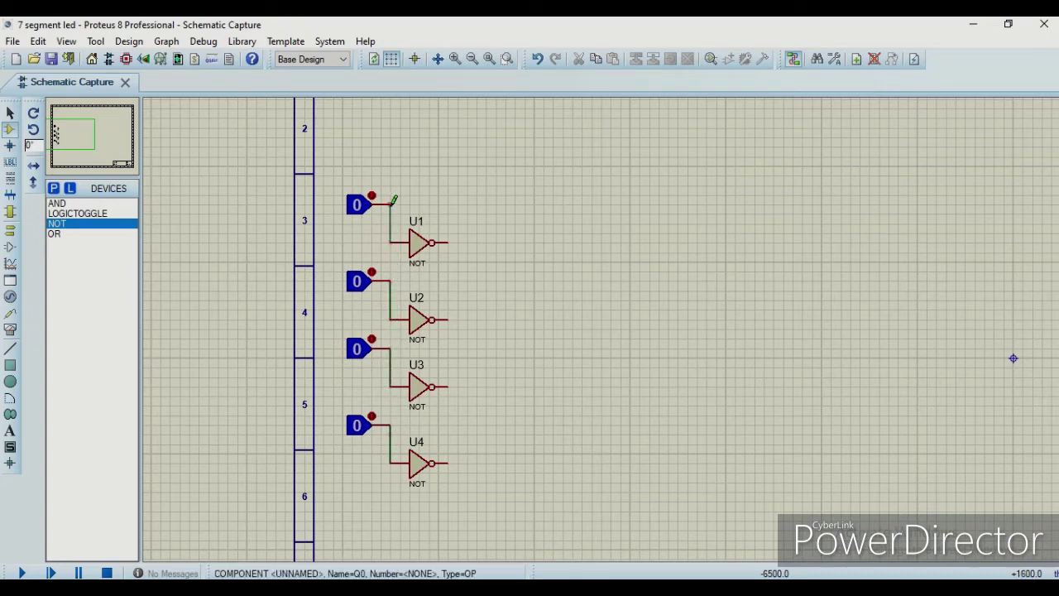
{"action": "left_click", "coordinate": [392, 204]}
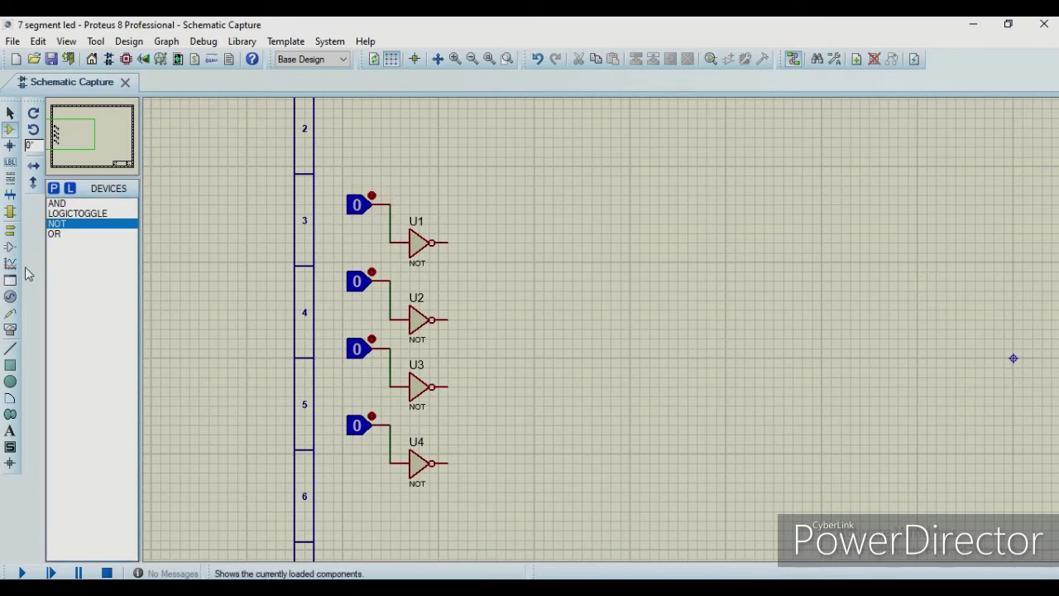
- Add the 2D graphic text "A" with a height of 0.3in above the topmost LOGICTOGGLE
{"action": "left_click", "coordinate": [10, 432]}
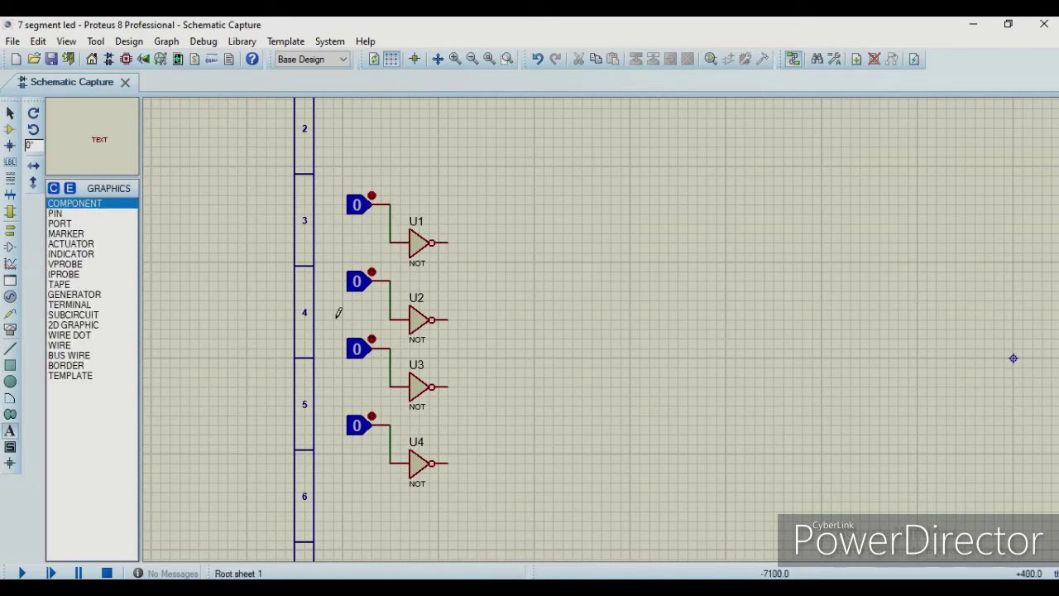
{"action": "left_click", "coordinate": [72, 326]}
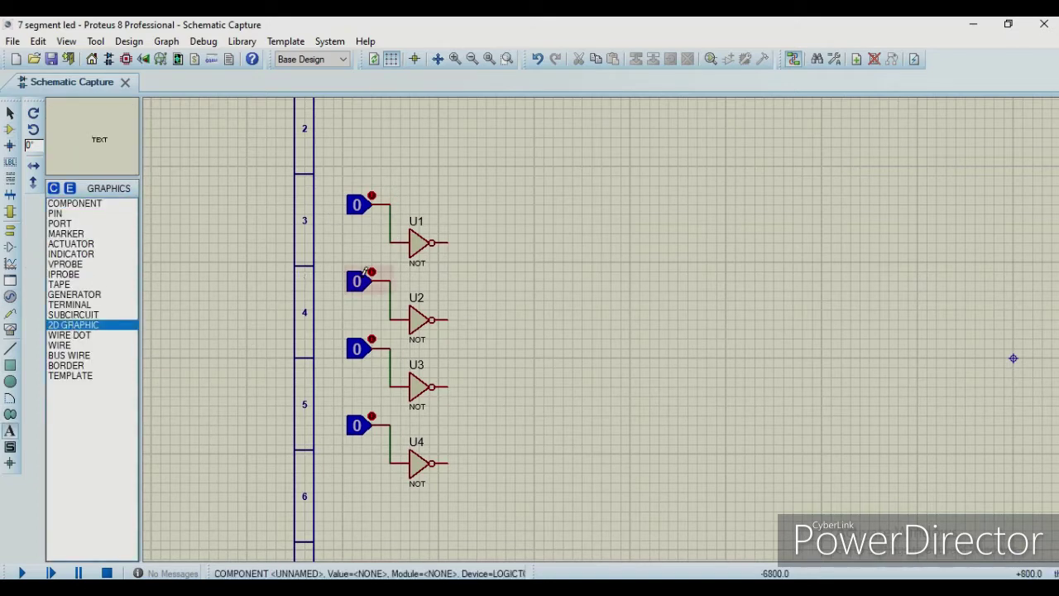
{"action": "left_click", "coordinate": [356, 153]}
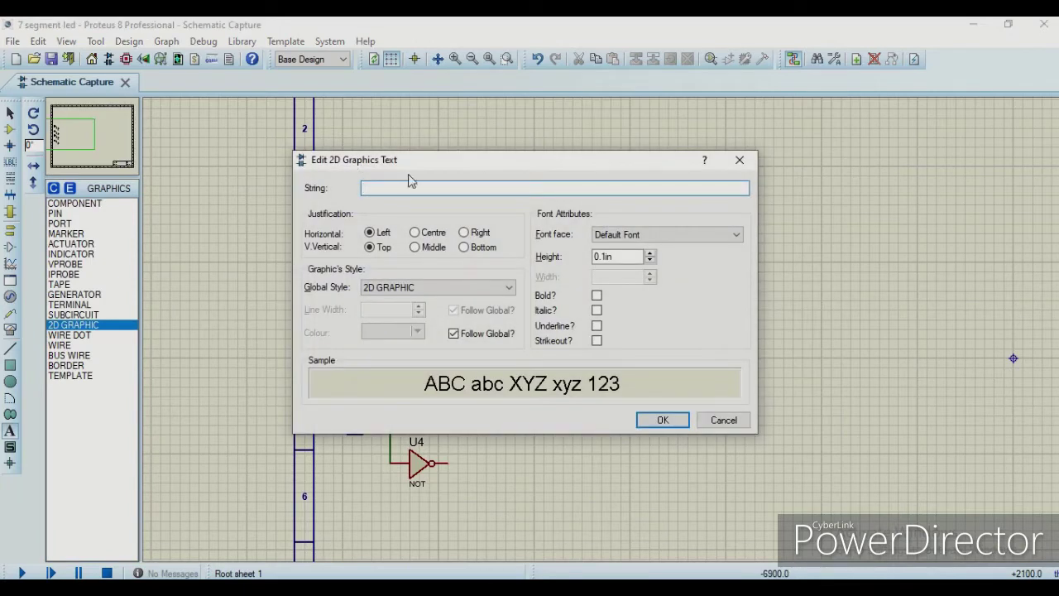
{"action": "left_click", "coordinate": [606, 257]}
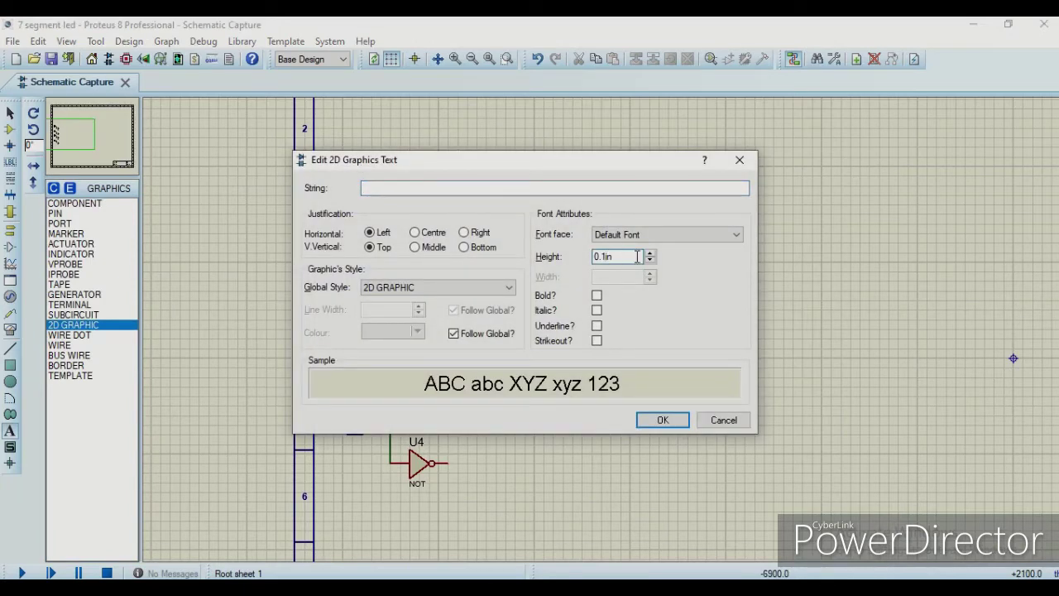
{"action": "left_click", "coordinate": [495, 188]}
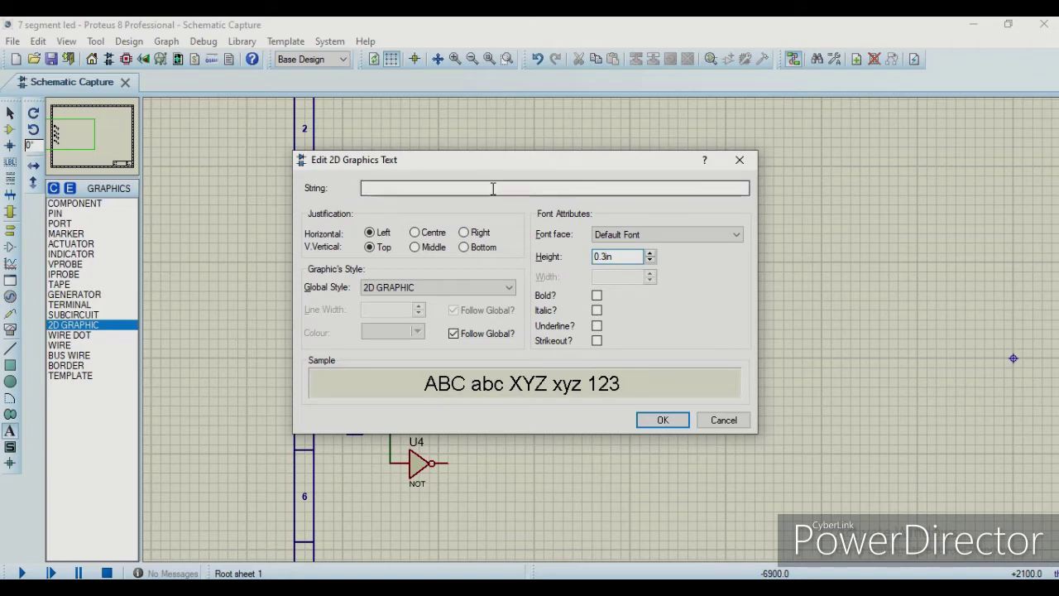
{"action": "type", "text": "A"}
{"action": "key", "text": "Return"}
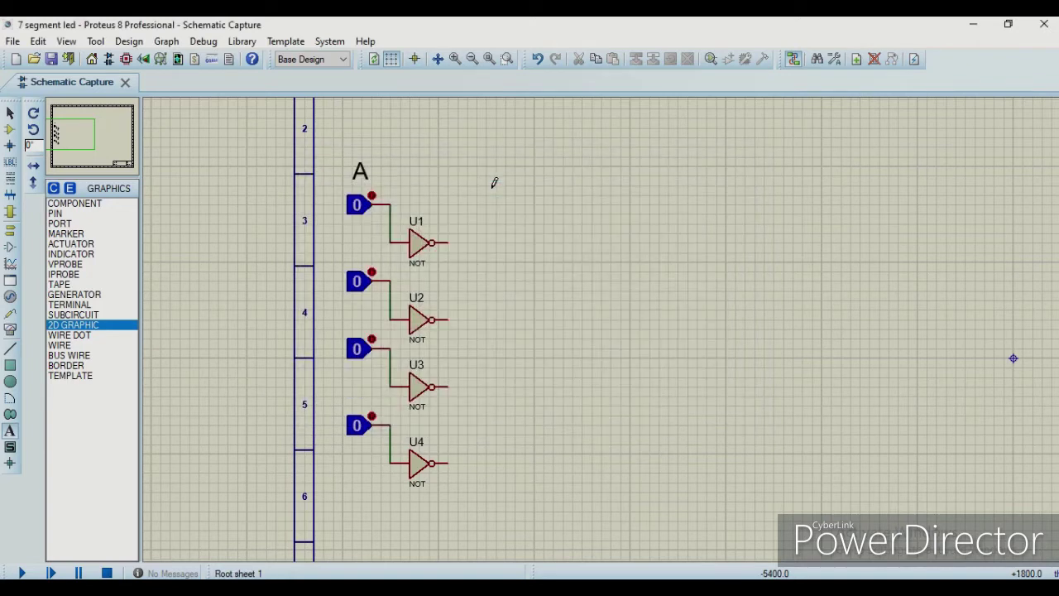
- Label the second, third and fourth LOGICTOGGLEs with the 2D graphic texts "B", "C" and "D" above them
{"action": "left_click", "coordinate": [356, 231]}
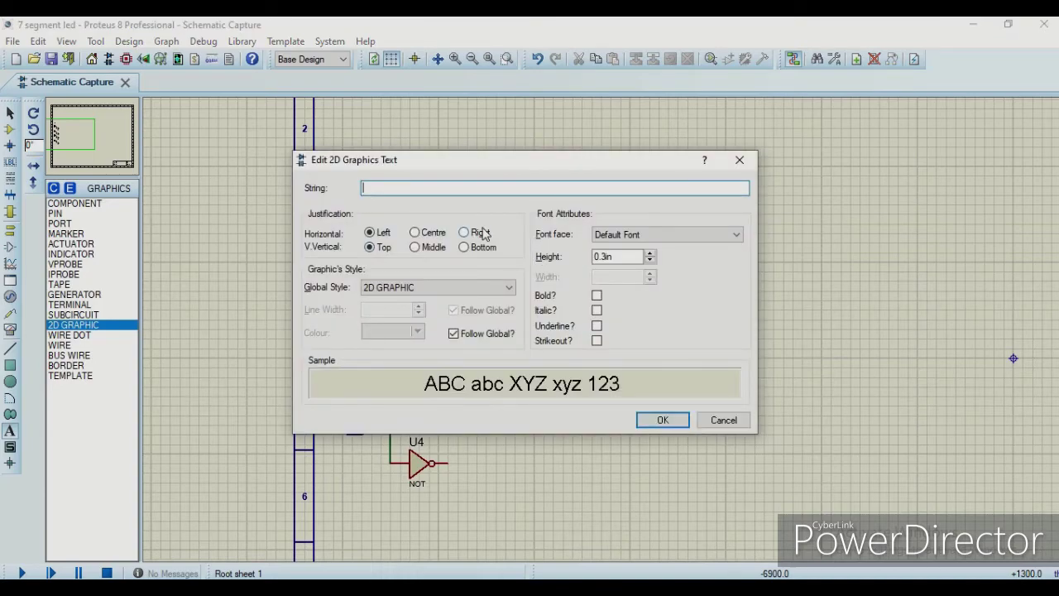
{"action": "type", "text": "B"}
{"action": "key", "text": "Return"}
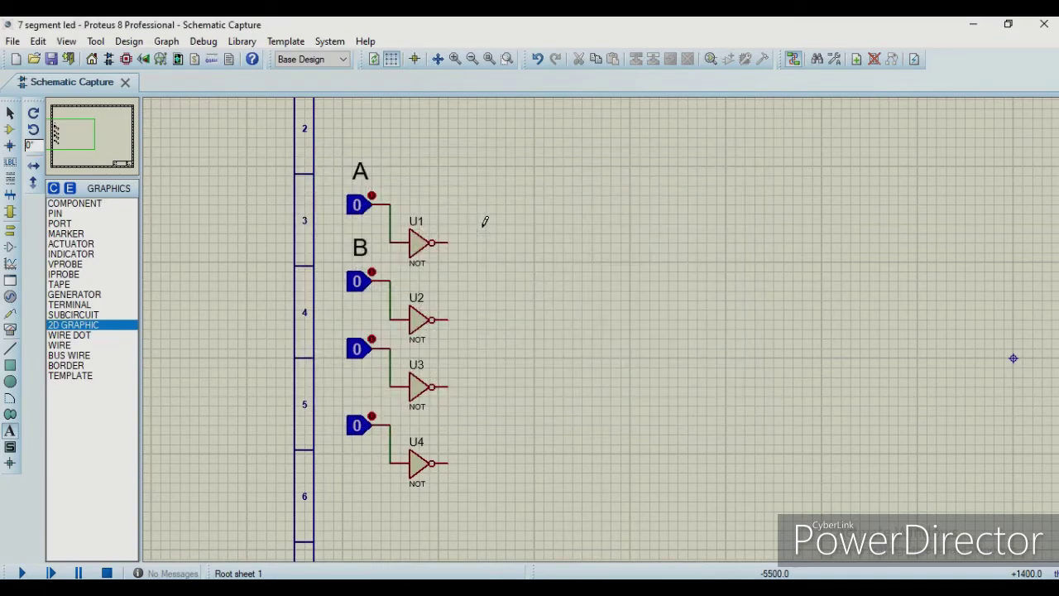
{"action": "left_click", "coordinate": [357, 301]}
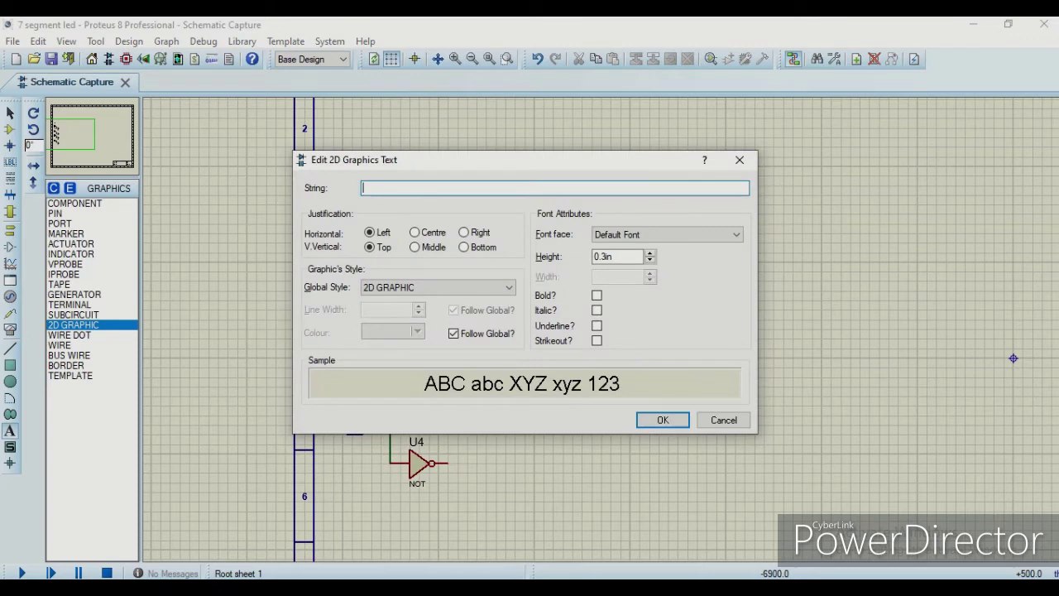
{"action": "type", "text": "C"}
{"action": "key", "text": "Return"}
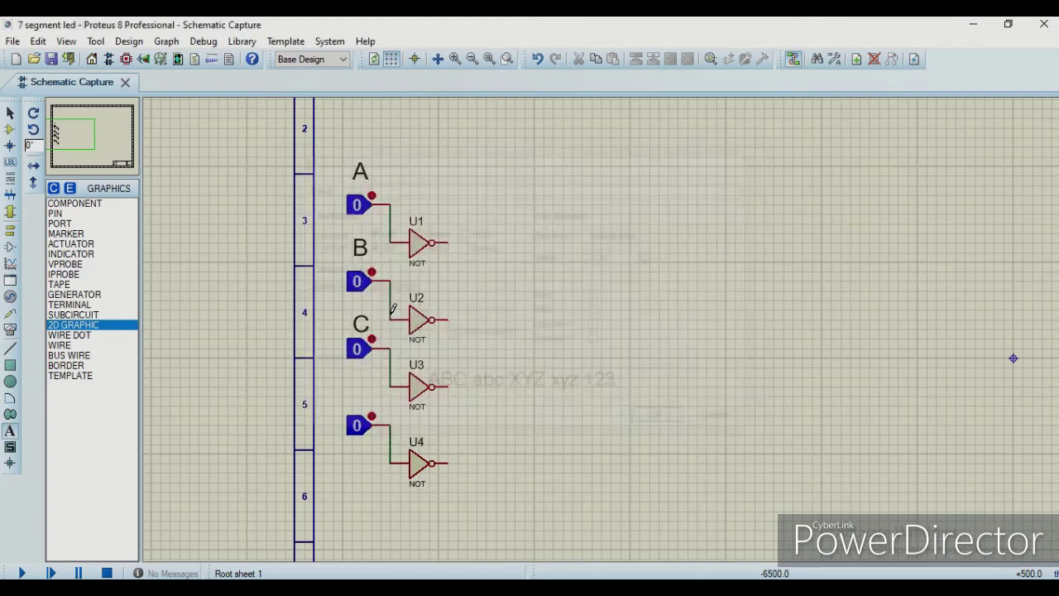
{"action": "left_click", "coordinate": [356, 381]}
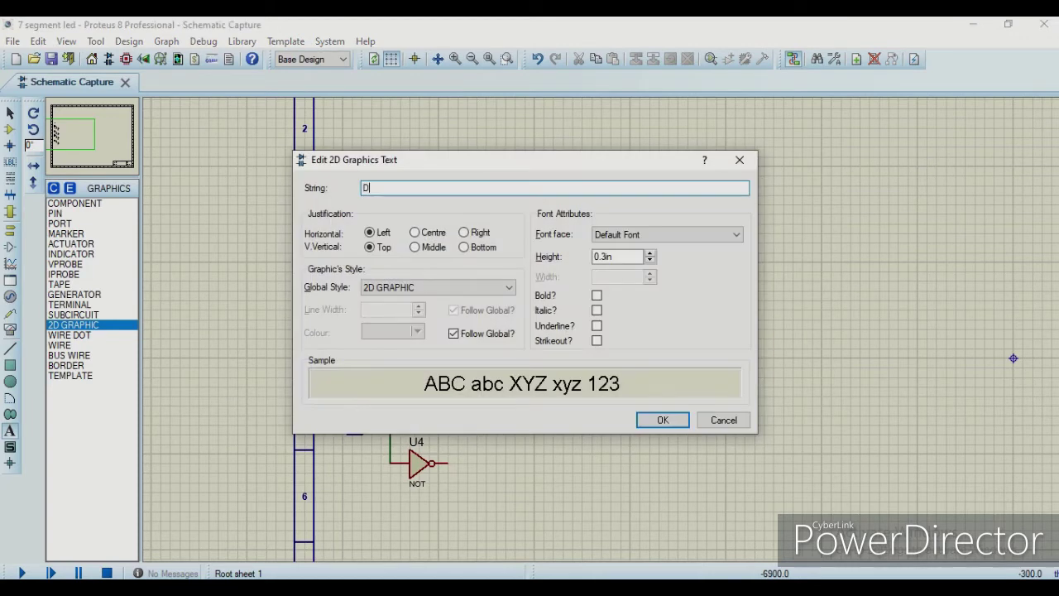
{"action": "type", "text": "D"}
{"action": "key", "text": "Return"}
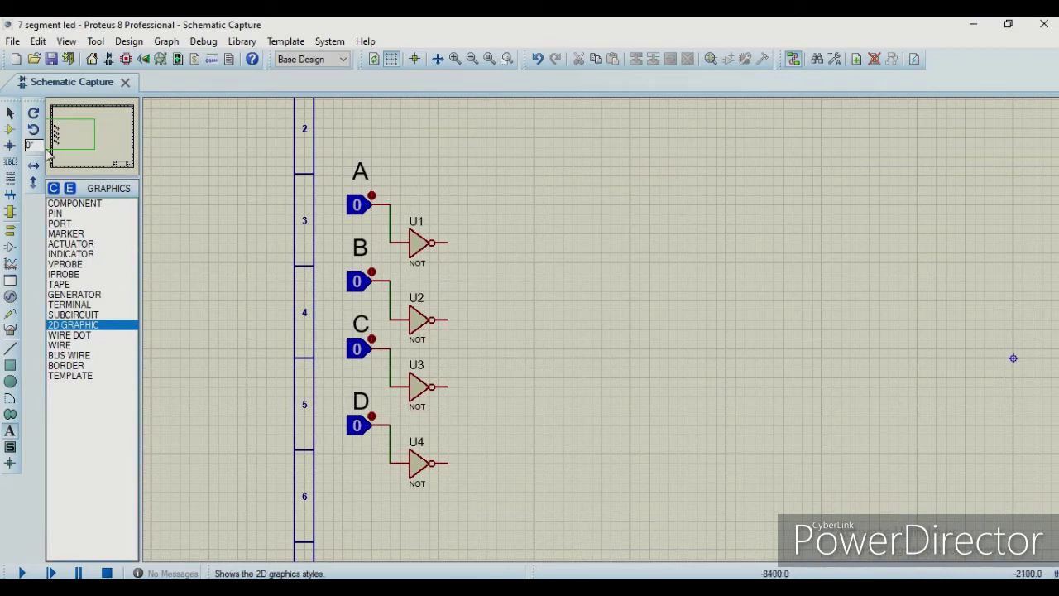
- Place two AND gates one above the other in sheet column C, in zones 0 and 1
{"action": "left_click", "coordinate": [12, 130]}
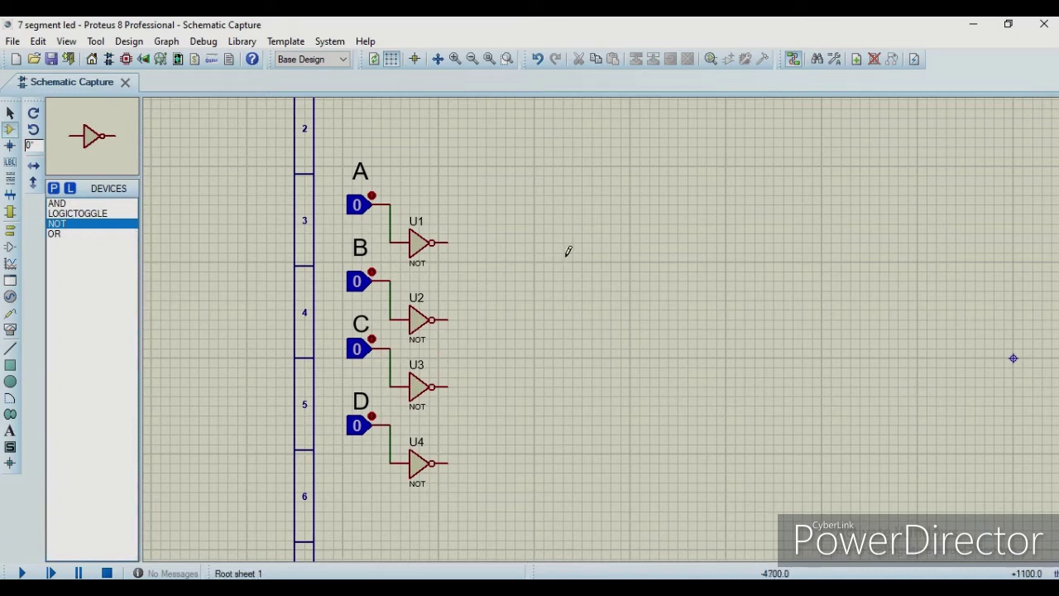
{"action": "left_click", "coordinate": [64, 204]}
{"action": "key", "text": "F7"}
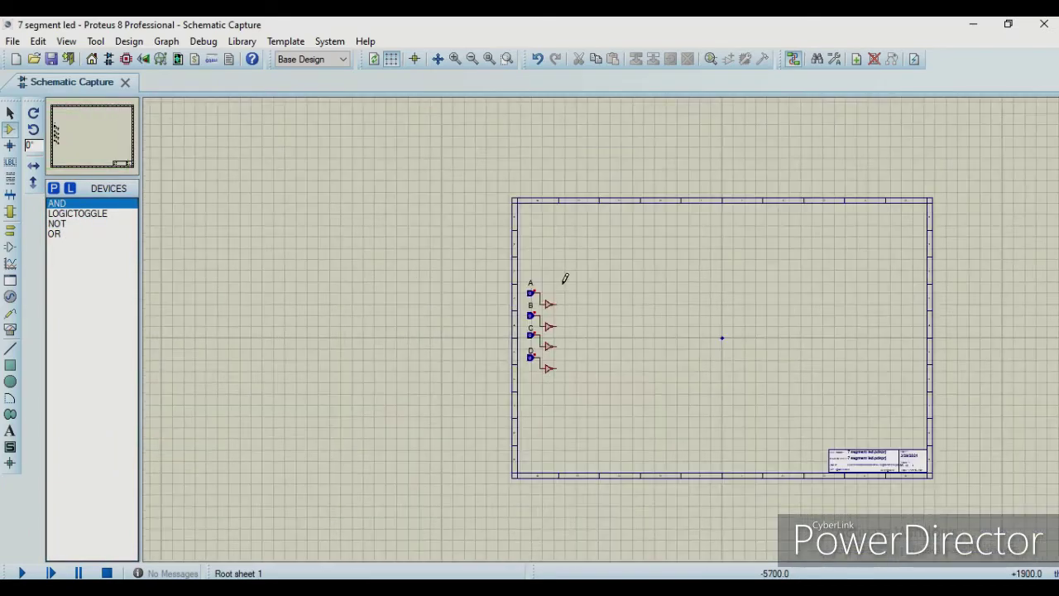
{"action": "key", "text": "F6"}
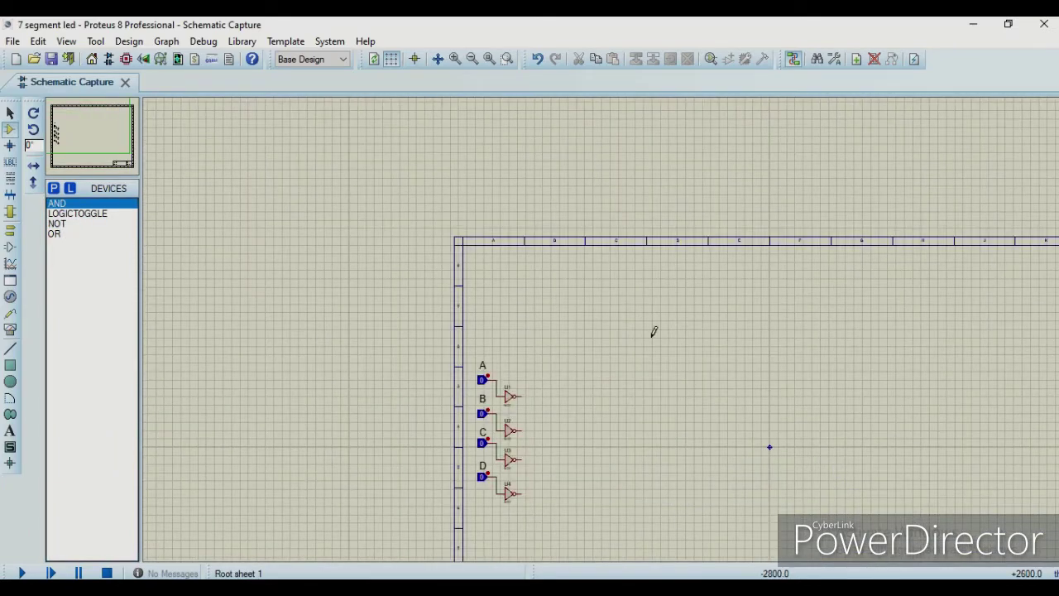
{"action": "key", "text": "F6"}
{"action": "key", "text": "F6"}
{"action": "left_click", "coordinate": [476, 221]}
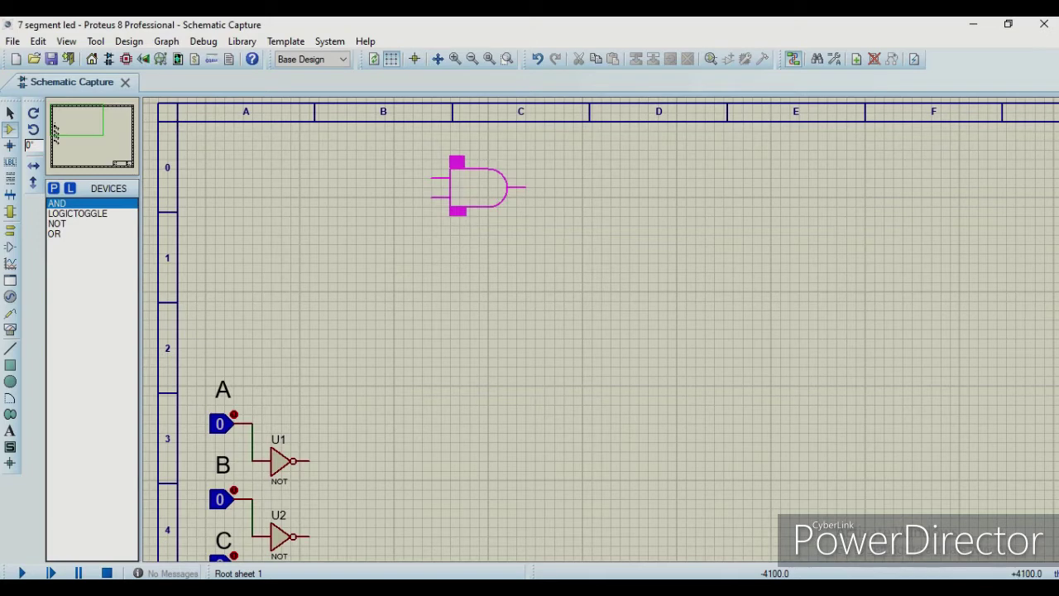
{"action": "left_click", "coordinate": [480, 188]}
{"action": "left_click", "coordinate": [480, 290]}
- Wire inputs B and D to AND gate U5, and inverted B and inverted D to AND gate U6
{"action": "key", "text": "F7"}
{"action": "left_click", "coordinate": [371, 440]}
{"action": "left_click", "coordinate": [492, 229]}
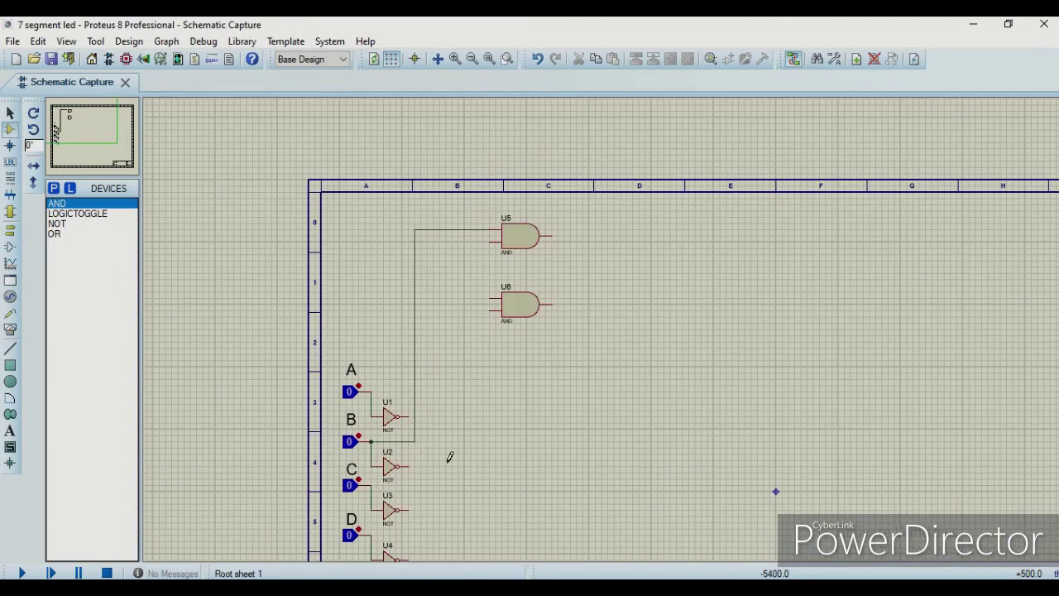
{"action": "left_click", "coordinate": [500, 242]}
{"action": "left_click", "coordinate": [407, 465]}
{"action": "left_click", "coordinate": [494, 299]}
{"action": "left_click", "coordinate": [408, 559]}
{"action": "left_click", "coordinate": [495, 312]}
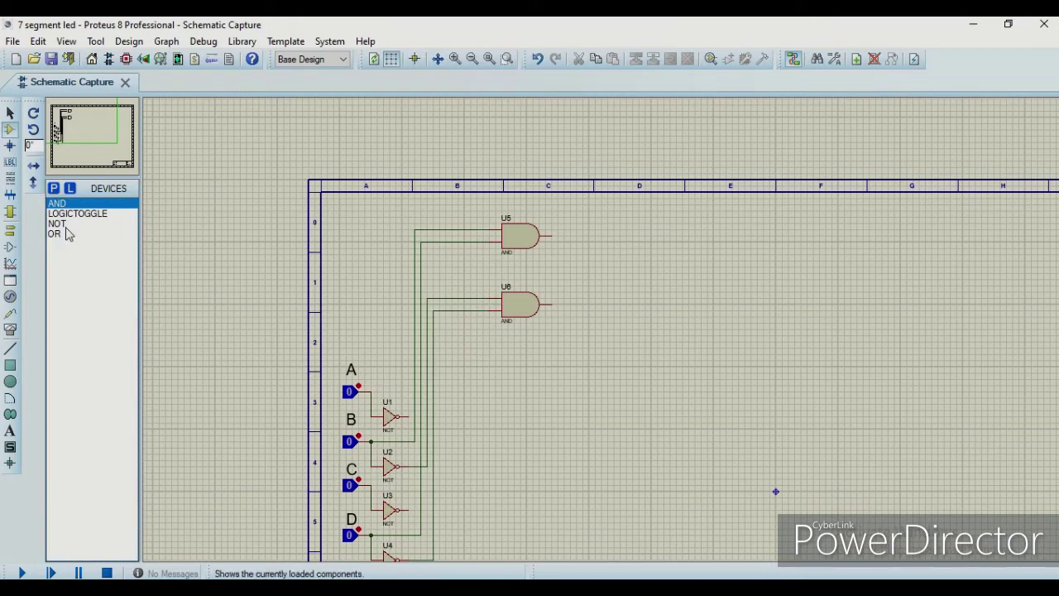
- Place an OR gate joining the outputs of U5 and U6, and a second OR gate wired to inputs A and C
{"action": "left_click", "coordinate": [105, 235]}
{"action": "left_click", "coordinate": [589, 267]}
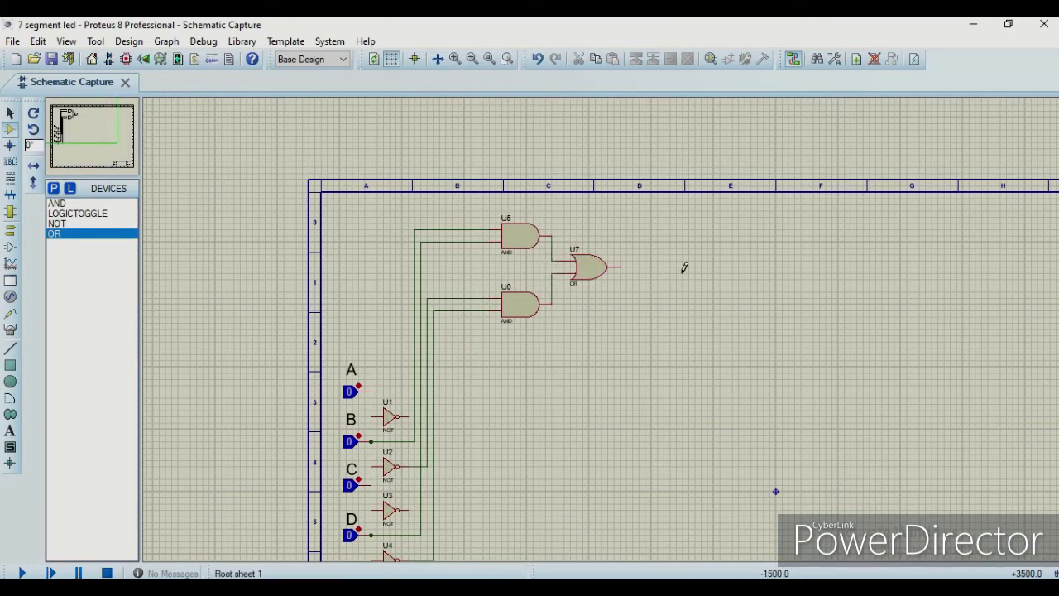
{"action": "left_click", "coordinate": [486, 391]}
{"action": "left_click", "coordinate": [458, 385]}
{"action": "left_click", "coordinate": [370, 391]}
{"action": "left_click", "coordinate": [372, 483]}
{"action": "left_click", "coordinate": [460, 398]}
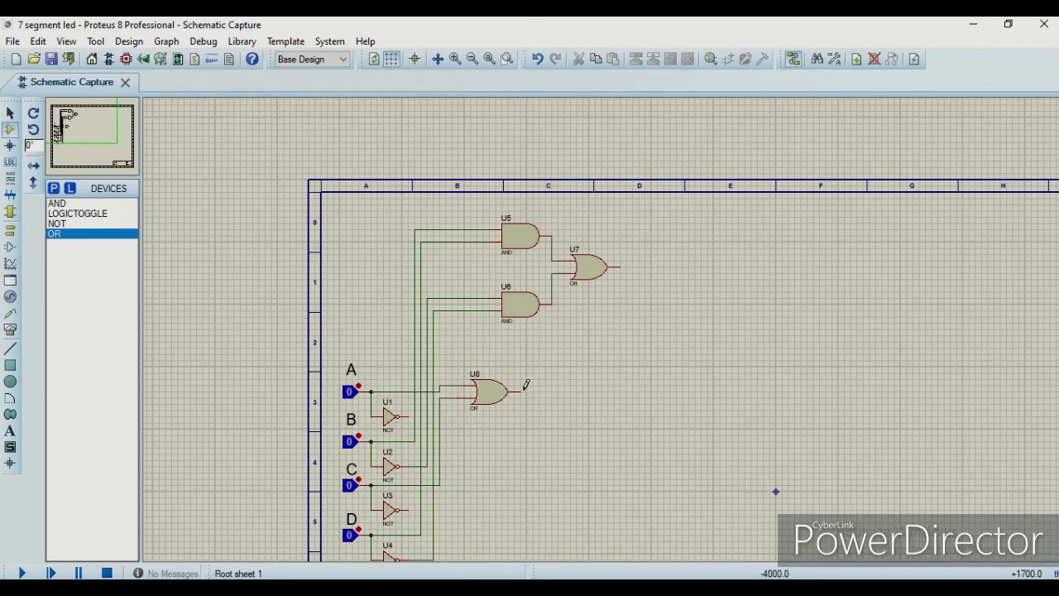
- Move OR gate U8 up below U6, and place a final OR gate fed by the outputs of U7 and U8
{"action": "left_click_drag", "start_coordinate": [518, 387], "coordinate": [525, 338]}
{"action": "left_click", "coordinate": [524, 339]}
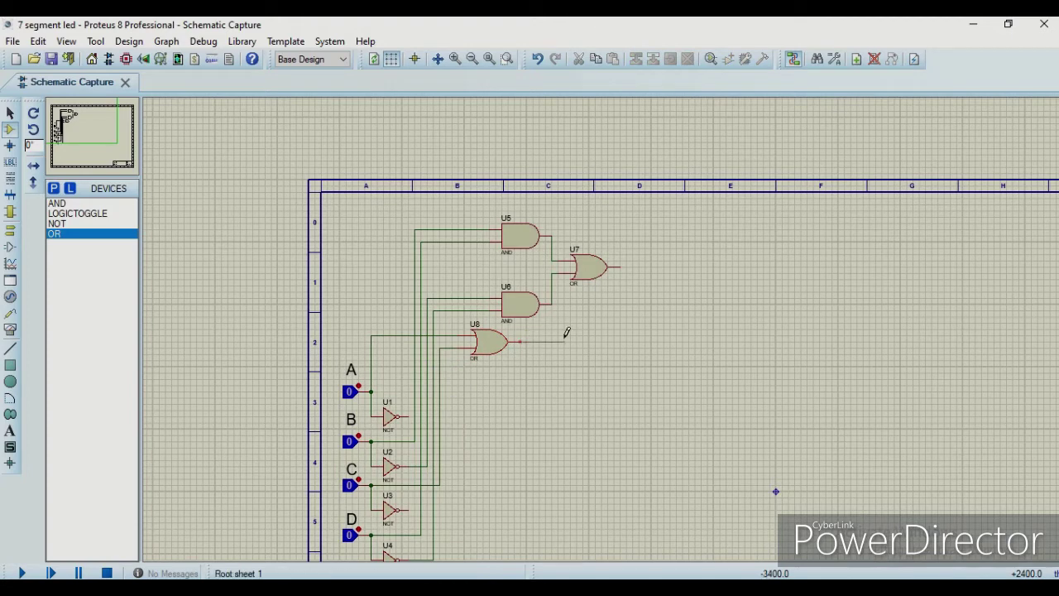
{"action": "right_click", "coordinate": [624, 284]}
{"action": "left_click", "coordinate": [667, 268]}
{"action": "left_click", "coordinate": [662, 272]}
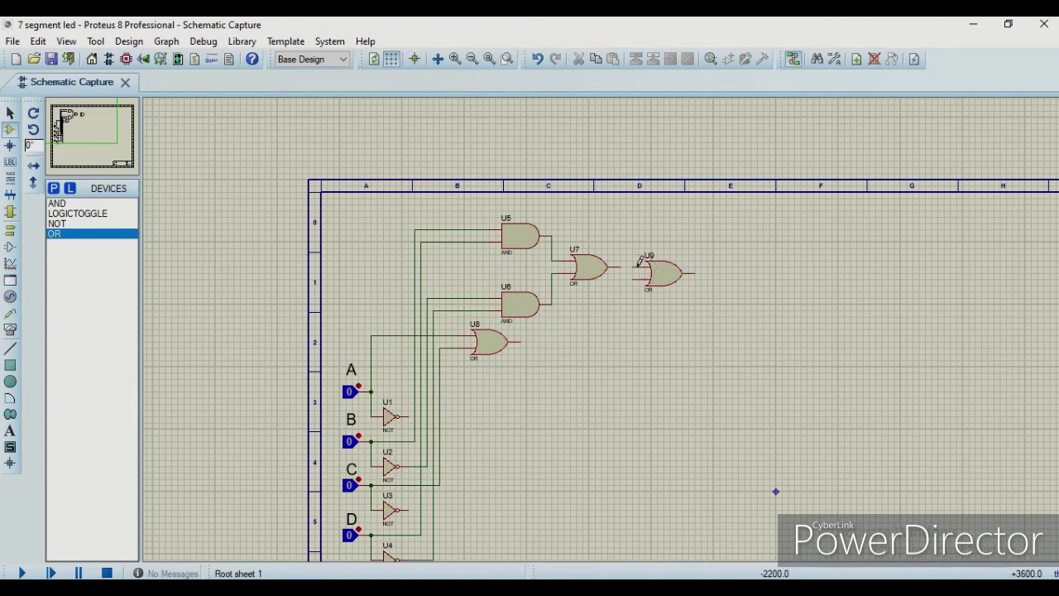
{"action": "left_click", "coordinate": [635, 279]}
{"action": "left_click", "coordinate": [520, 341]}
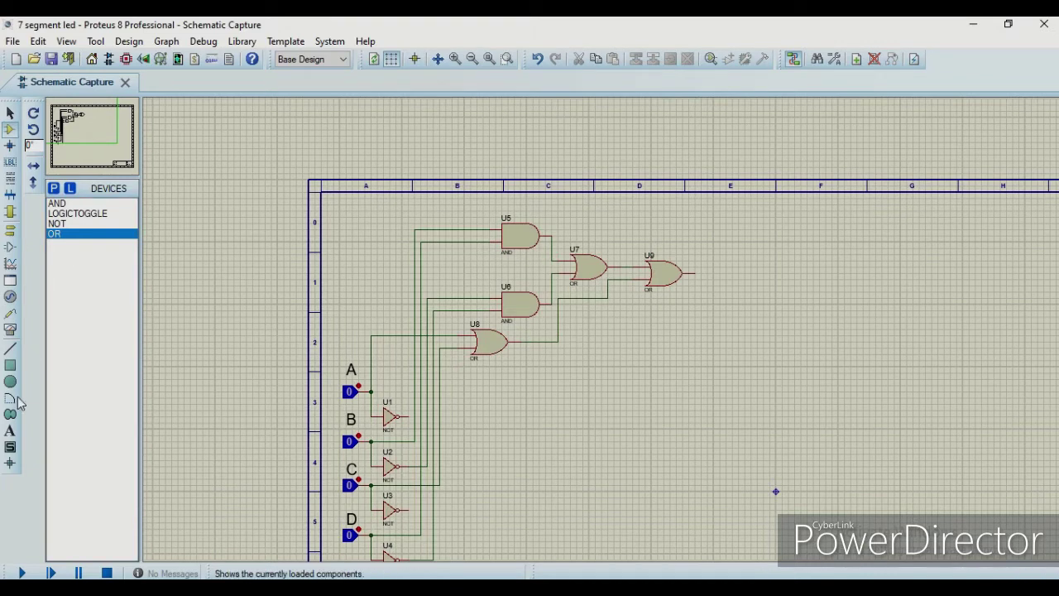
- Label the output of the final OR gate U9 with the 2D graphic text "a"
{"action": "left_click", "coordinate": [10, 431]}
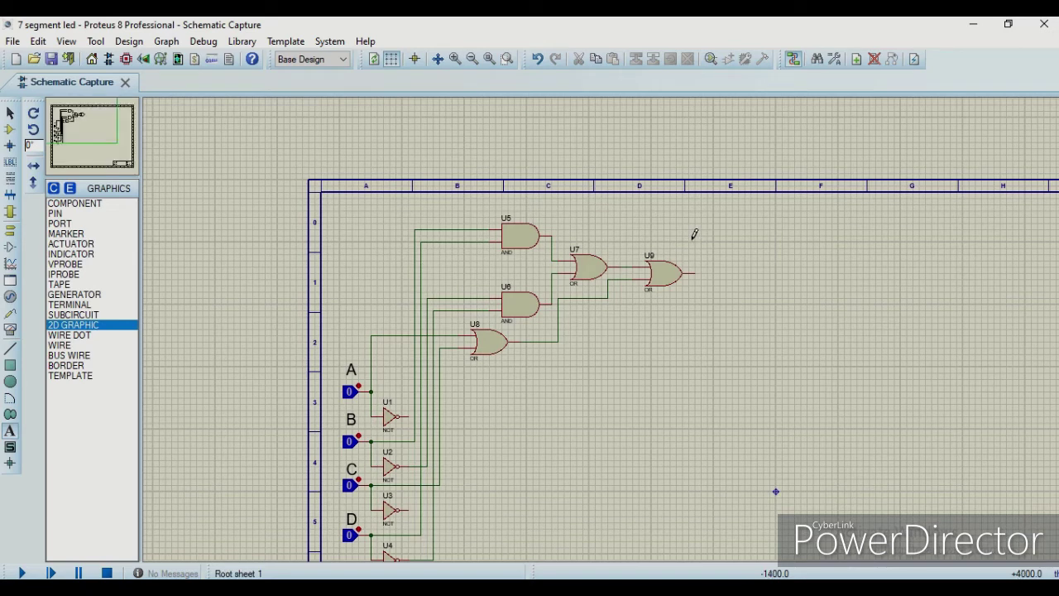
{"action": "double_click", "coordinate": [72, 324]}
{"action": "left_click", "coordinate": [703, 207]}
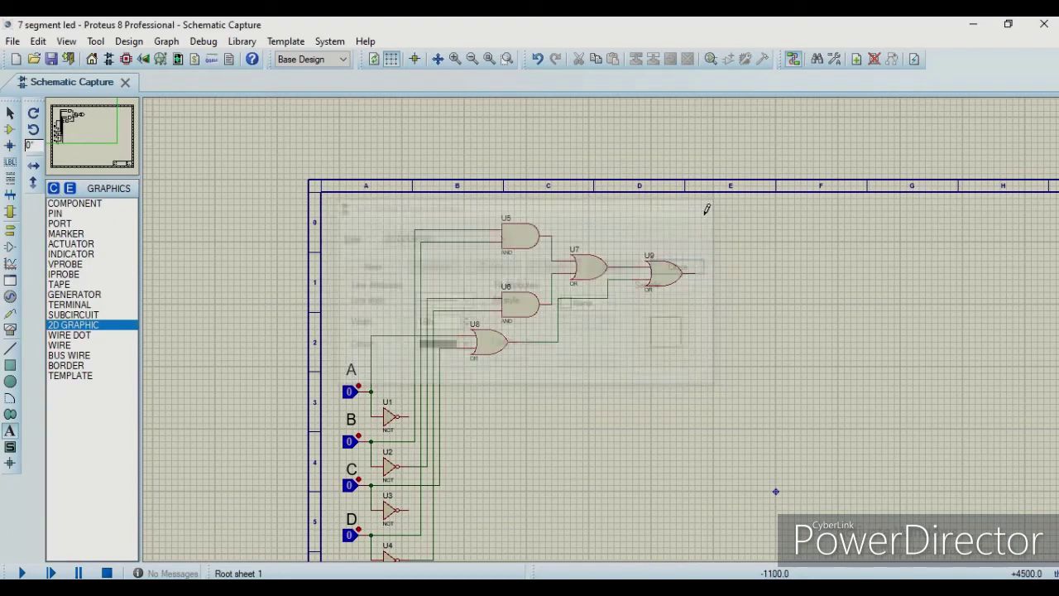
{"action": "left_click", "coordinate": [688, 235]}
{"action": "type", "text": "a"}
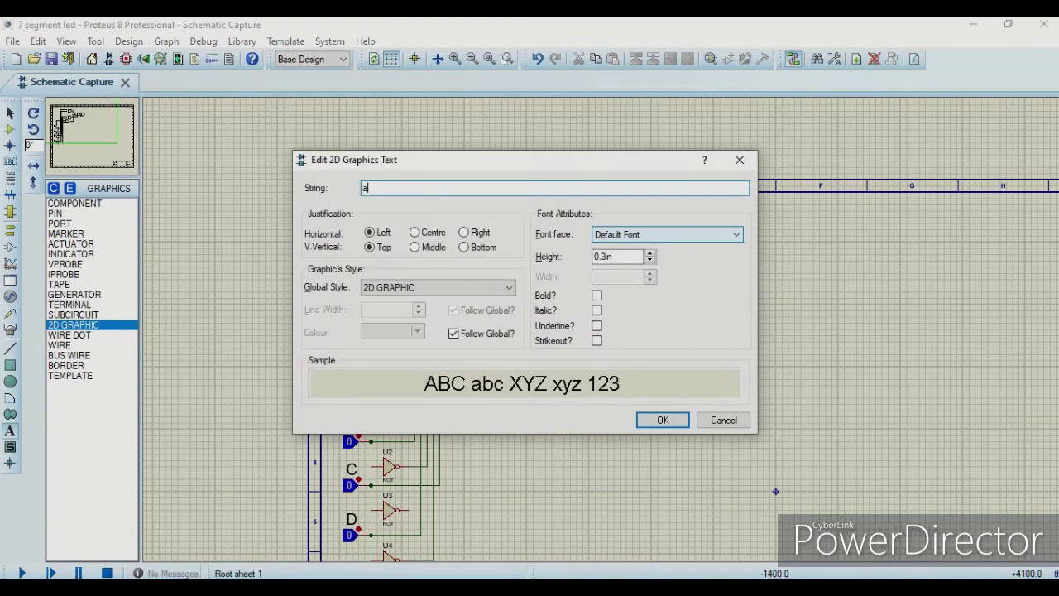
{"action": "key", "text": "Return"}
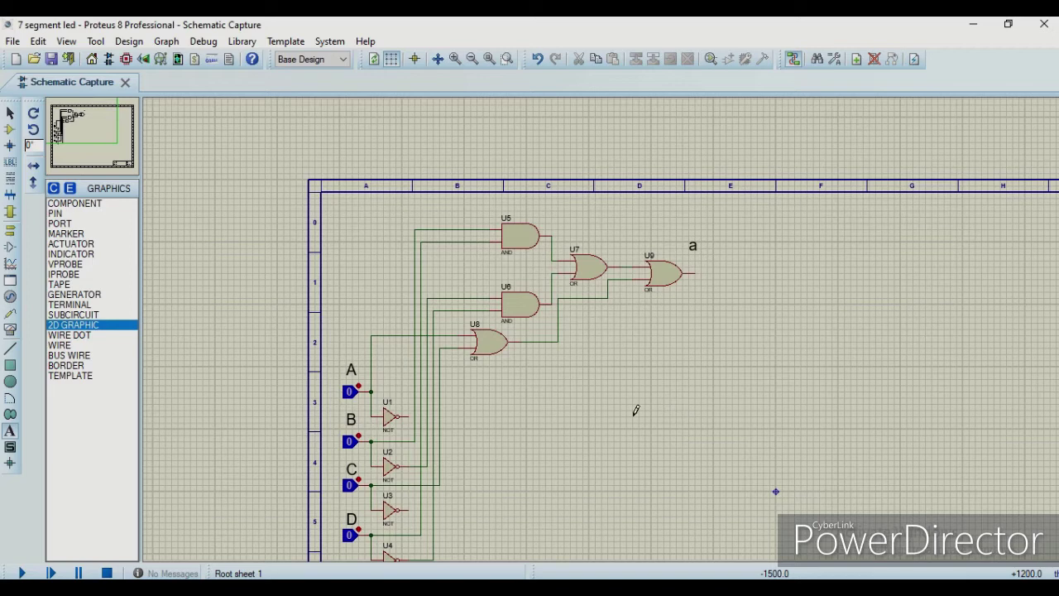
- Place two AND gates, one above the other, below OR gate U8
{"action": "left_click", "coordinate": [10, 129]}
{"action": "left_click", "coordinate": [64, 203]}
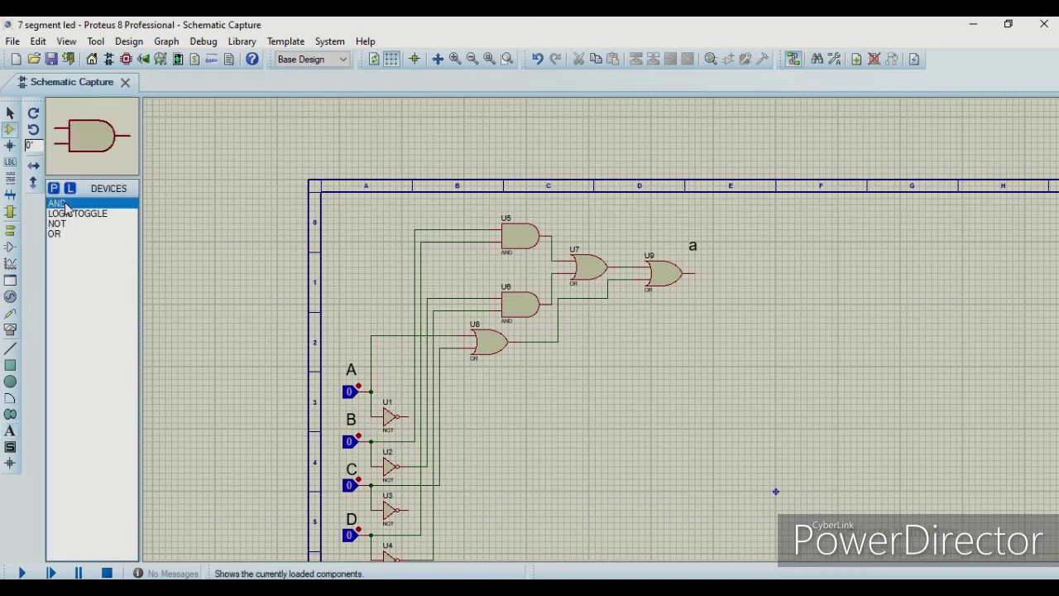
{"action": "left_click", "coordinate": [507, 397]}
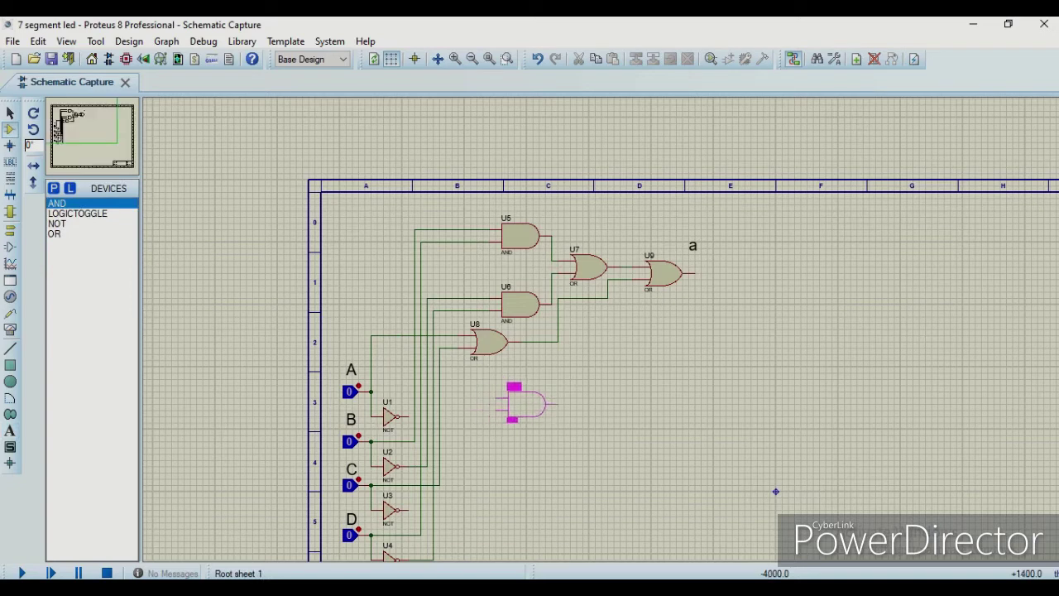
{"action": "left_click", "coordinate": [507, 385]}
{"action": "left_click", "coordinate": [507, 430]}
{"action": "left_click", "coordinate": [507, 430]}
- Wire inputs C and D to AND gate U10, and inverted C and inverted D to AND gate U11
{"action": "left_click", "coordinate": [439, 373]}
{"action": "left_click", "coordinate": [496, 373]}
{"action": "left_click", "coordinate": [421, 386]}
{"action": "left_click", "coordinate": [497, 385]}
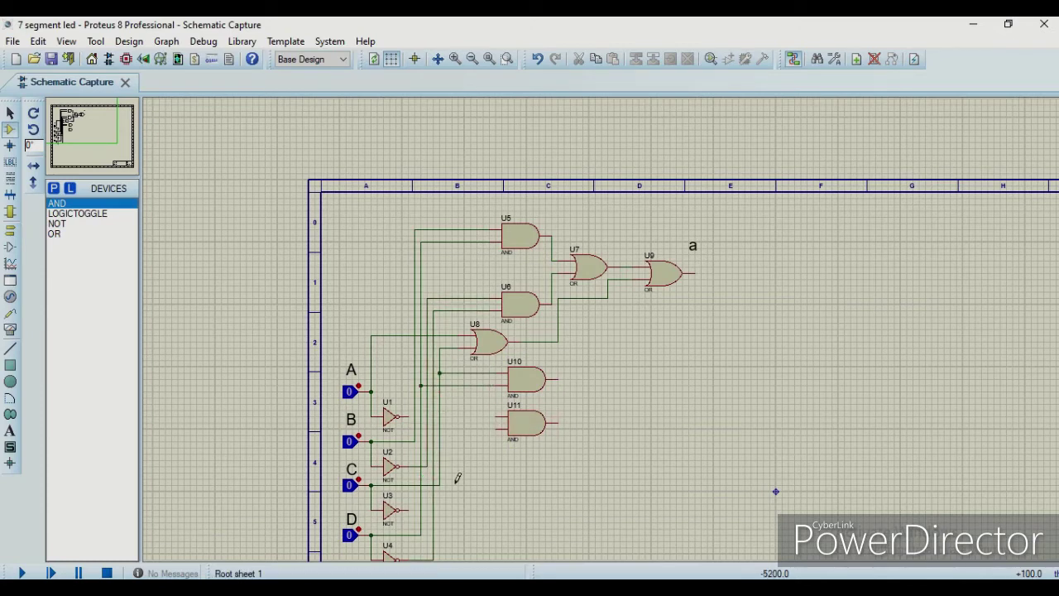
{"action": "left_click", "coordinate": [407, 509]}
{"action": "left_click", "coordinate": [497, 417]}
{"action": "left_click", "coordinate": [434, 430]}
{"action": "left_click", "coordinate": [497, 429]}
- Place an OR gate joining the outputs of U10 and U11, and a second OR gate fed by its output and inverted B
{"action": "left_click", "coordinate": [57, 233]}
{"action": "left_click", "coordinate": [590, 399]}
{"action": "left_click", "coordinate": [650, 395]}
{"action": "left_click", "coordinate": [662, 391]}
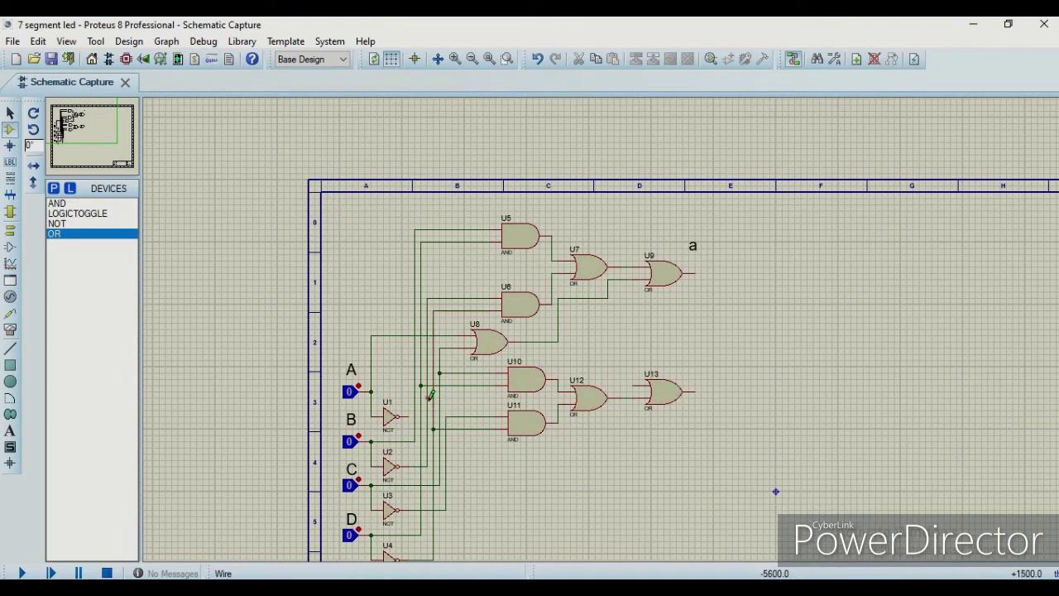
{"action": "left_click", "coordinate": [428, 366]}
{"action": "left_click", "coordinate": [639, 384]}
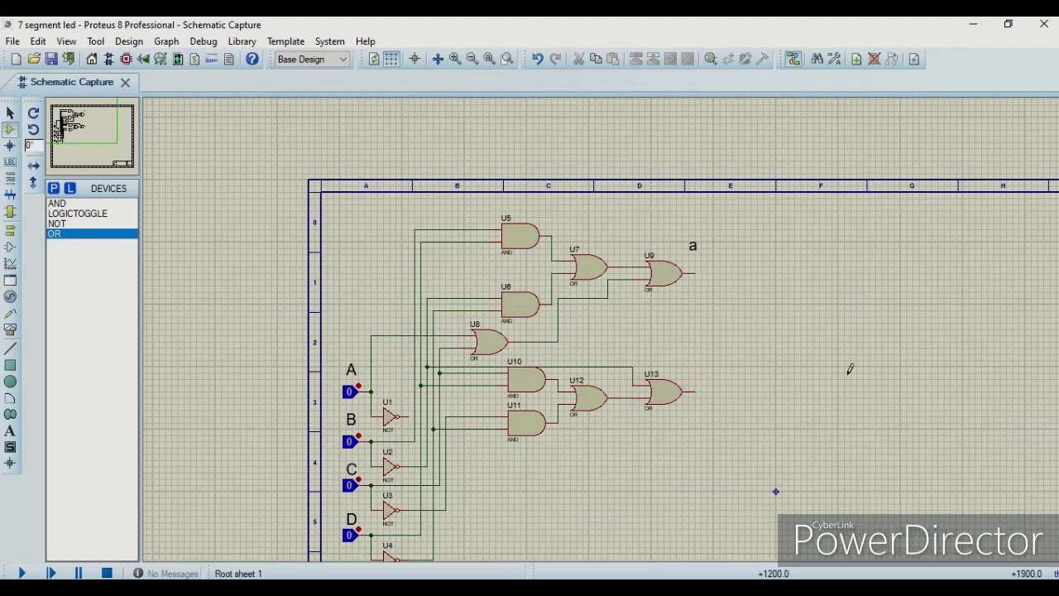
- Label the output of OR gate U13 with the 2D graphic text "b"
{"action": "left_click", "coordinate": [10, 430]}
{"action": "left_click", "coordinate": [683, 357]}
{"action": "type", "text": "b"}
{"action": "key", "text": "Return"}
- Place two OR gates side by side below AND gate U11
{"action": "scroll", "coordinate": [622, 516], "scroll_direction": "down", "scroll_amount": 2}
{"action": "scroll", "coordinate": [513, 237], "scroll_direction": "up", "scroll_amount": 2}
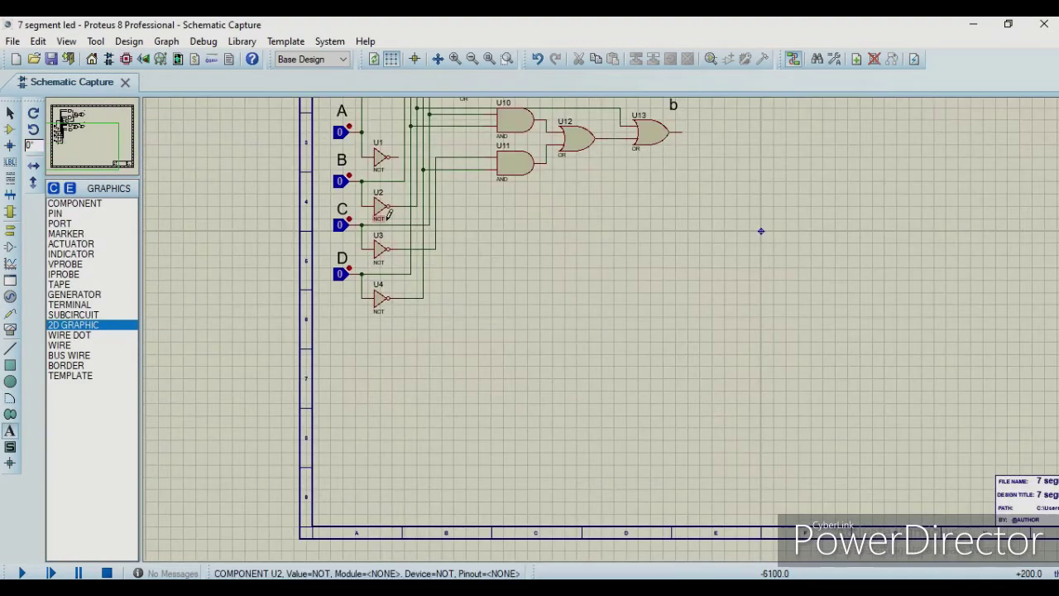
{"action": "left_click", "coordinate": [10, 129]}
{"action": "left_click", "coordinate": [514, 225]}
{"action": "left_click", "coordinate": [515, 225]}
{"action": "left_click", "coordinate": [601, 231]}
{"action": "left_click", "coordinate": [601, 219]}
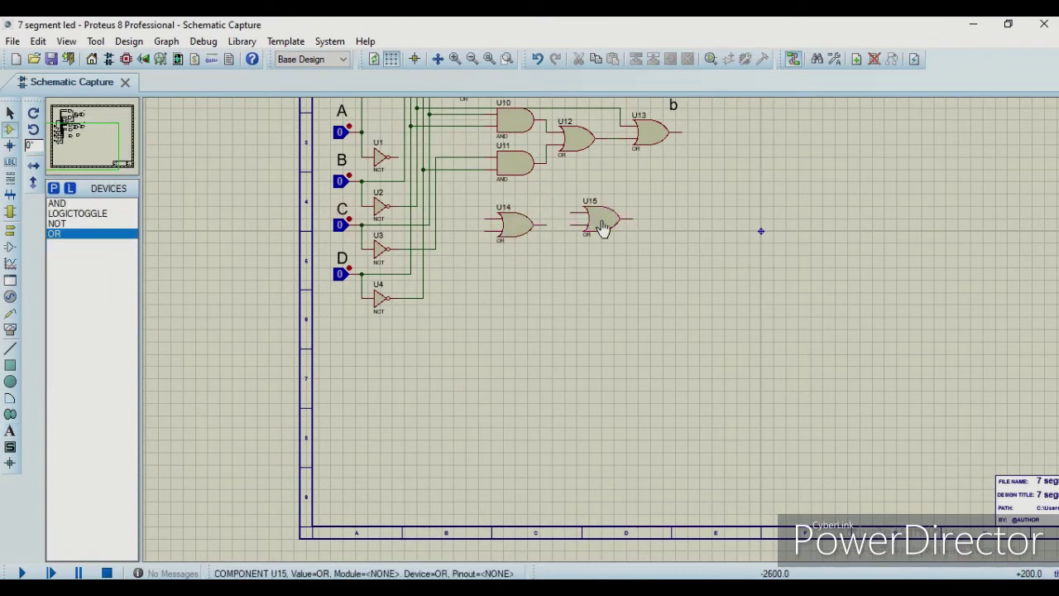
- Wire input B and inverted C to OR gate U14, and the output of U14 and input D to OR gate U15
{"action": "left_click", "coordinate": [485, 209]}
{"action": "left_click", "coordinate": [487, 231]}
{"action": "left_click", "coordinate": [434, 231]}
{"action": "left_click", "coordinate": [423, 272]}
{"action": "left_click", "coordinate": [570, 224]}
{"action": "left_click", "coordinate": [546, 224]}
{"action": "left_click", "coordinate": [569, 213]}
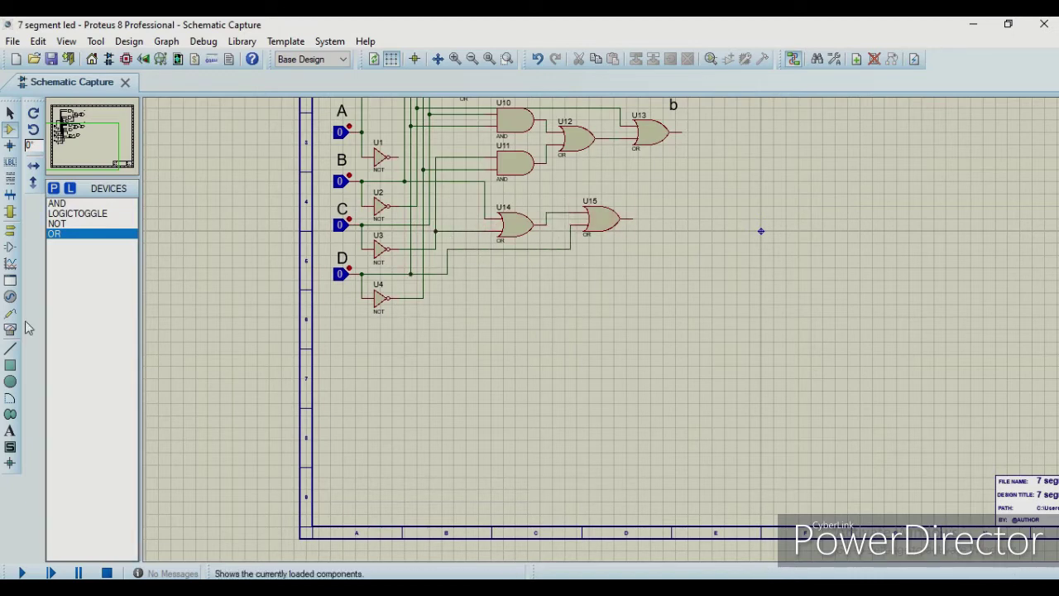
- Label the output of OR gate U15 with the 2D graphic text "c"
{"action": "left_click", "coordinate": [10, 431]}
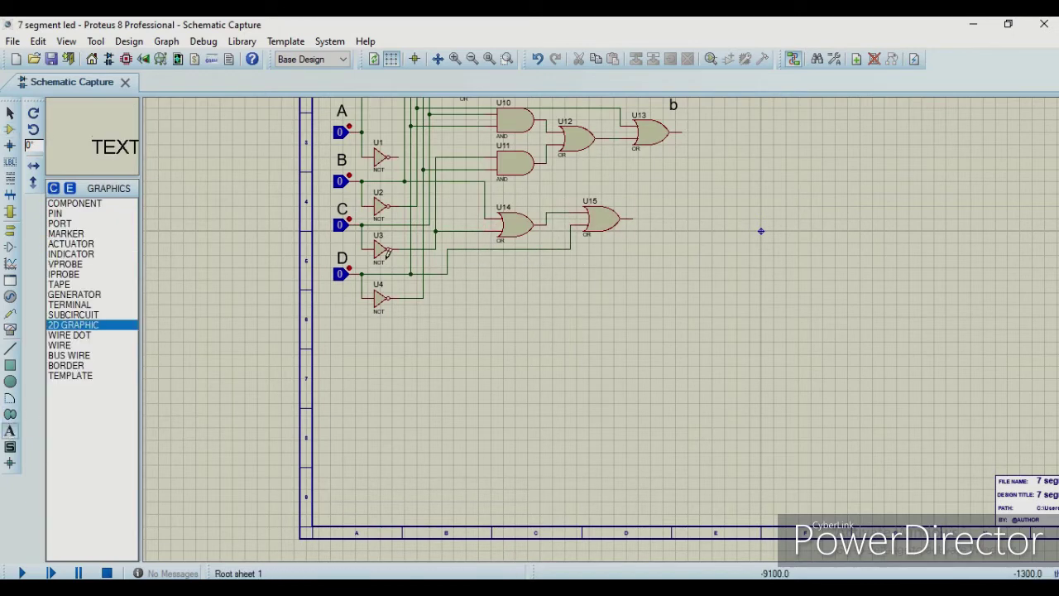
{"action": "left_click", "coordinate": [629, 178]}
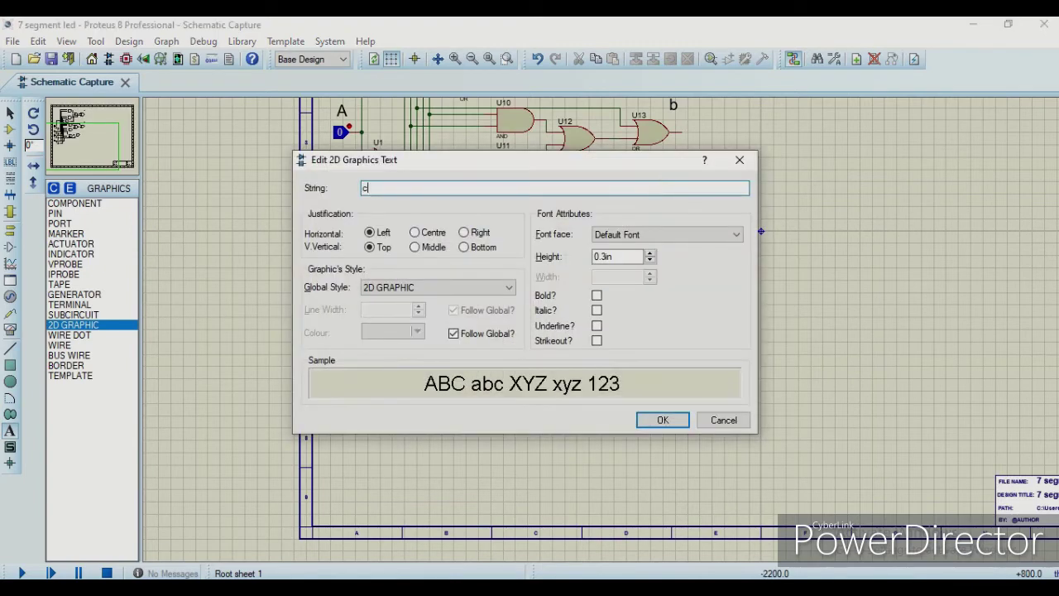
{"action": "key", "text": "Return"}
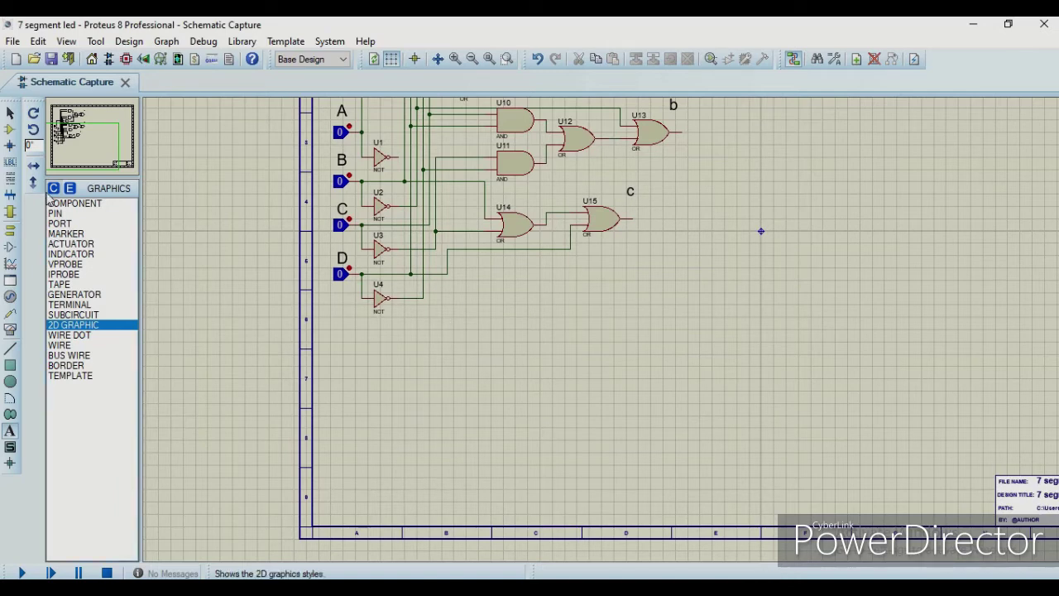
- Place a vertical column of five AND gates below OR gate U14
{"action": "left_click", "coordinate": [10, 130]}
{"action": "left_click", "coordinate": [504, 295]}
{"action": "left_click", "coordinate": [505, 296]}
{"action": "left_click", "coordinate": [503, 343]}
{"action": "left_click", "coordinate": [503, 392]}
{"action": "left_click", "coordinate": [503, 442]}
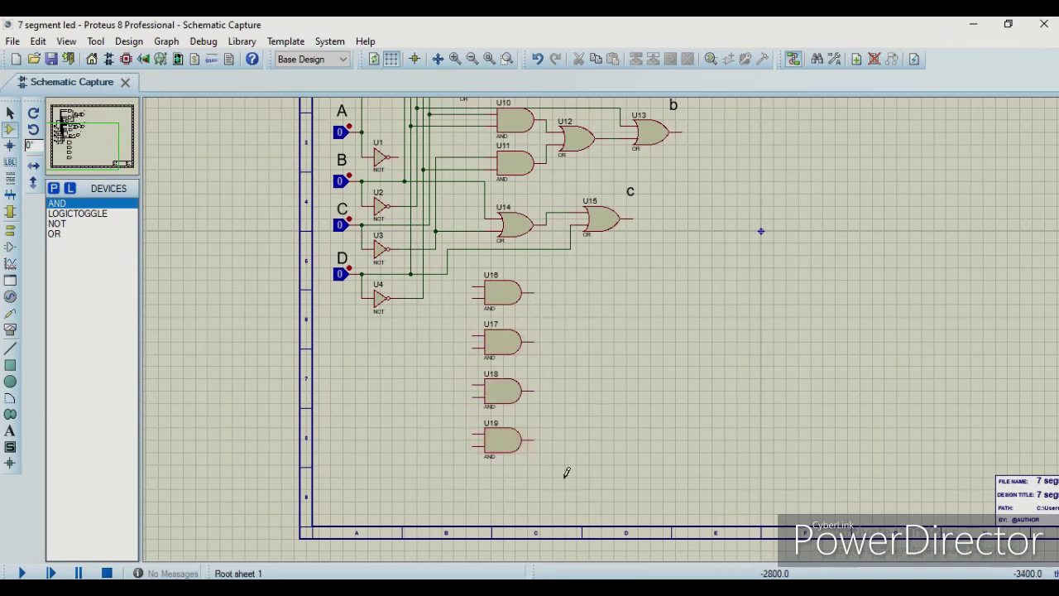
{"action": "left_click", "coordinate": [503, 491]}
- Wire inverted B and inverted D to AND gate U16, and input C and inverted D to AND gate U17
{"action": "left_click", "coordinate": [405, 181]}
{"action": "left_click", "coordinate": [476, 288]}
{"action": "left_click", "coordinate": [423, 298]}
{"action": "left_click", "coordinate": [473, 297]}
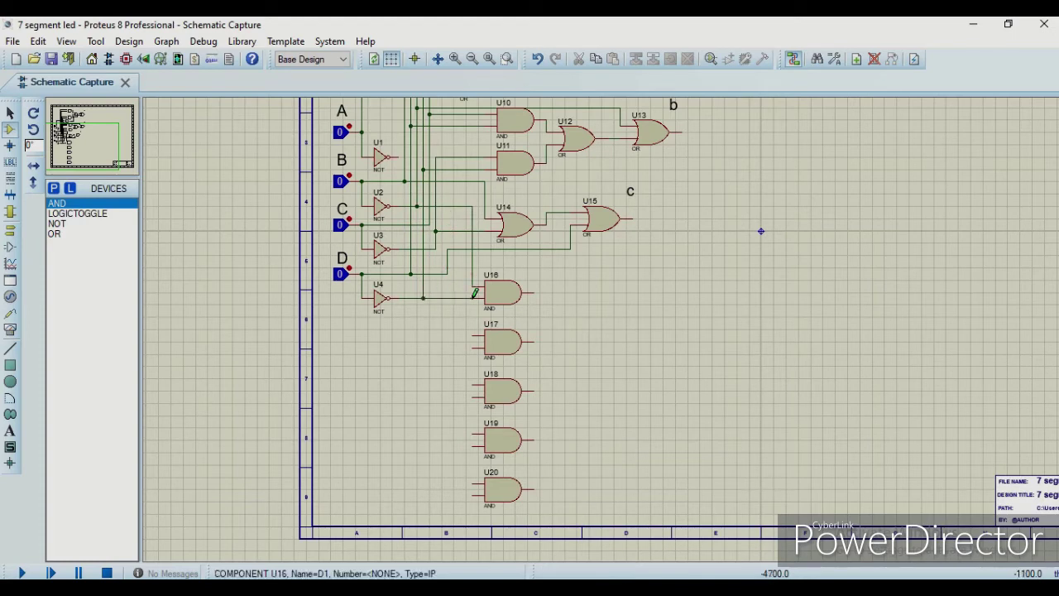
{"action": "left_click", "coordinate": [431, 235]}
{"action": "left_click", "coordinate": [475, 334]}
{"action": "left_click", "coordinate": [423, 299]}
{"action": "left_click", "coordinate": [473, 346]}
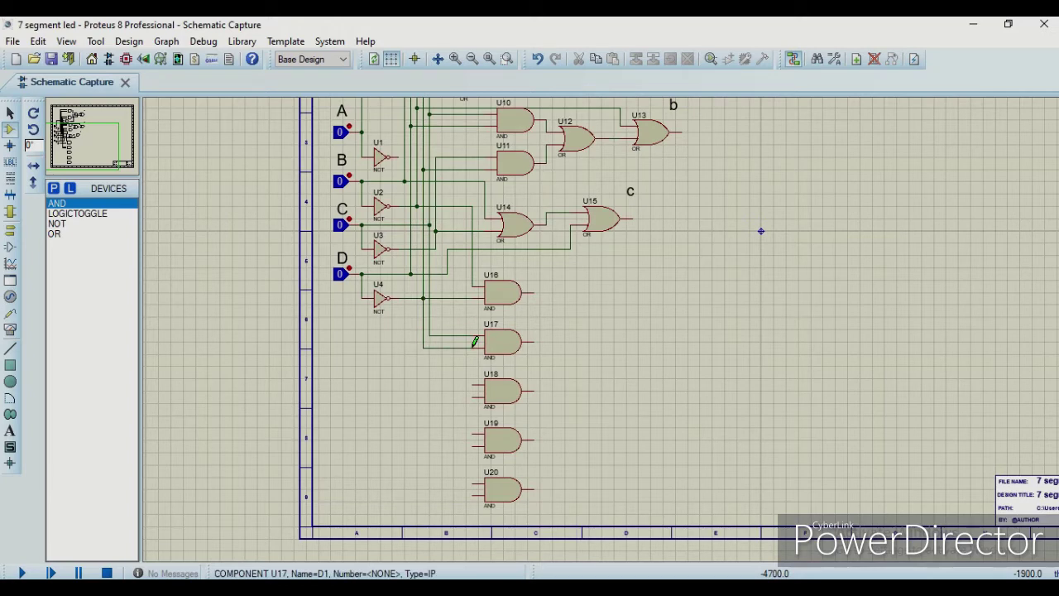
- Wire input B and inverted C to AND gate U18
{"action": "left_click", "coordinate": [405, 180]}
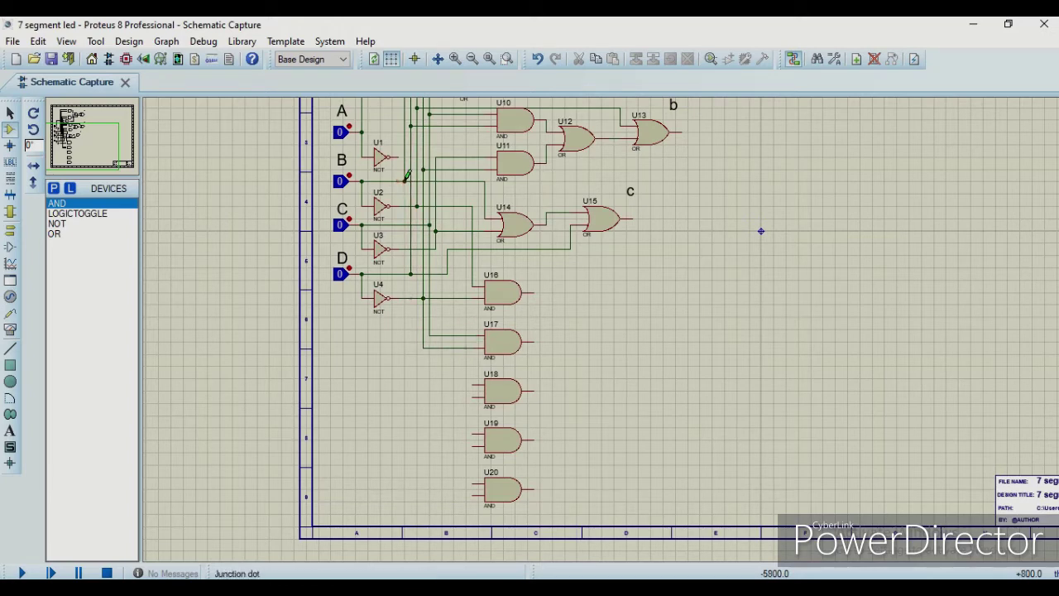
{"action": "left_click", "coordinate": [475, 384]}
{"action": "left_click", "coordinate": [417, 249]}
{"action": "left_click", "coordinate": [475, 396]}
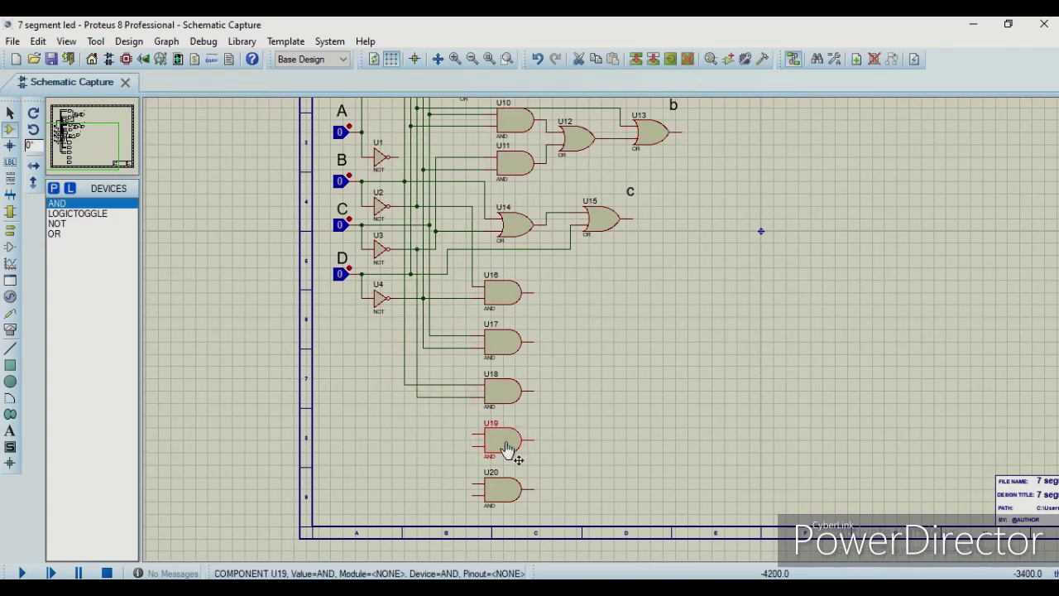
- Move AND gate U19 beside U18 and feed it with the output of U18 and input D
{"action": "left_click_drag", "start_coordinate": [508, 448], "coordinate": [587, 400]}
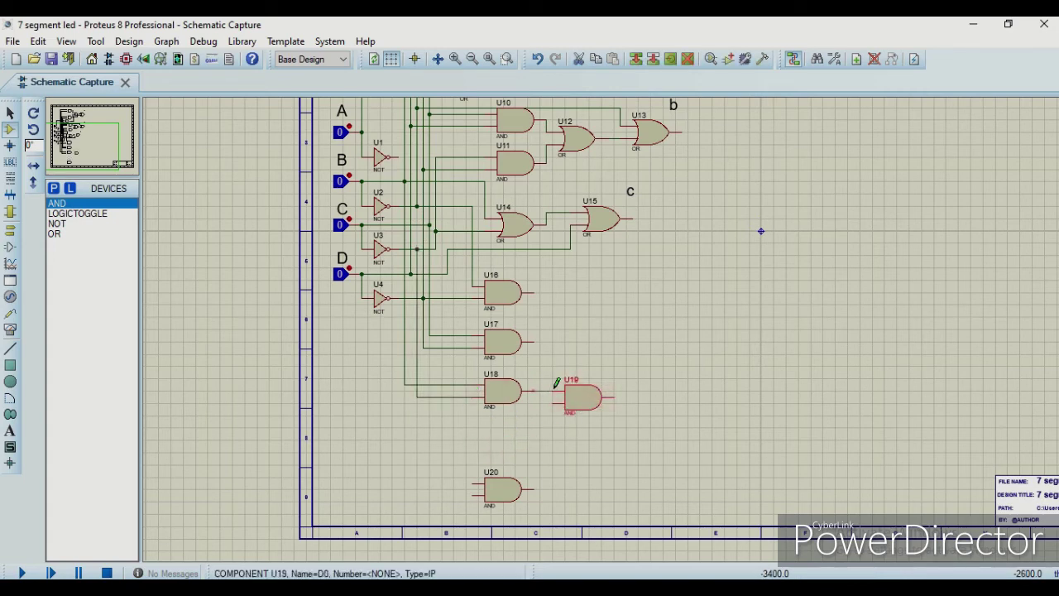
{"action": "left_click", "coordinate": [412, 270]}
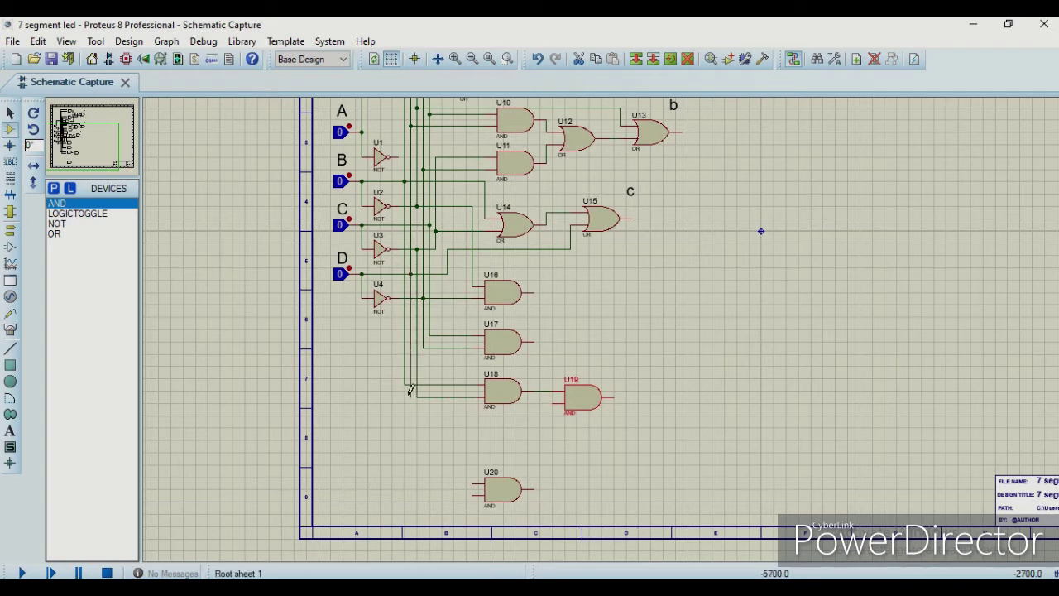
{"action": "left_click", "coordinate": [554, 405]}
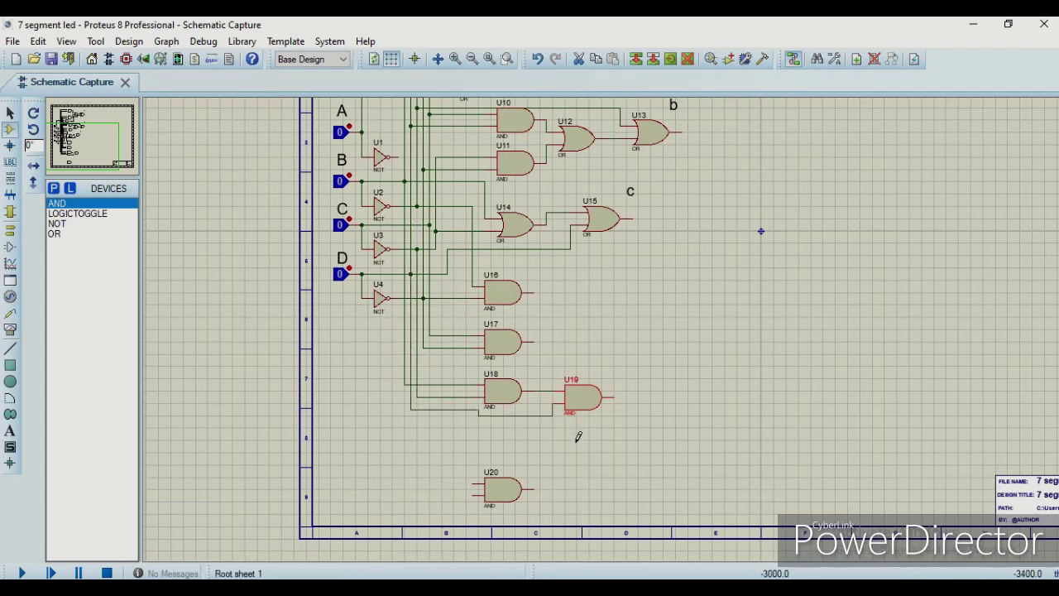
- Wire AND gate U20 to inverted B and input C by branching from the upper input wires of U16 and U17
{"action": "left_click", "coordinate": [485, 297]}
{"action": "left_click", "coordinate": [475, 482]}
{"action": "left_click", "coordinate": [462, 333]}
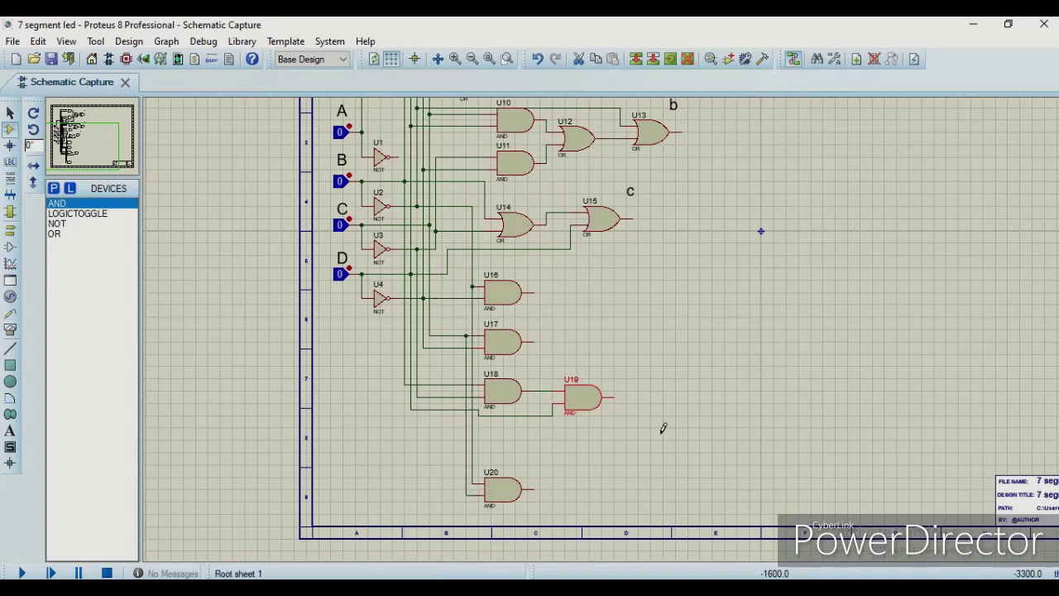
- Place an OR gate joining the outputs of U16 and U17, and a second OR gate fed by its output and U19
{"action": "left_click", "coordinate": [54, 234]}
{"action": "left_click", "coordinate": [563, 311]}
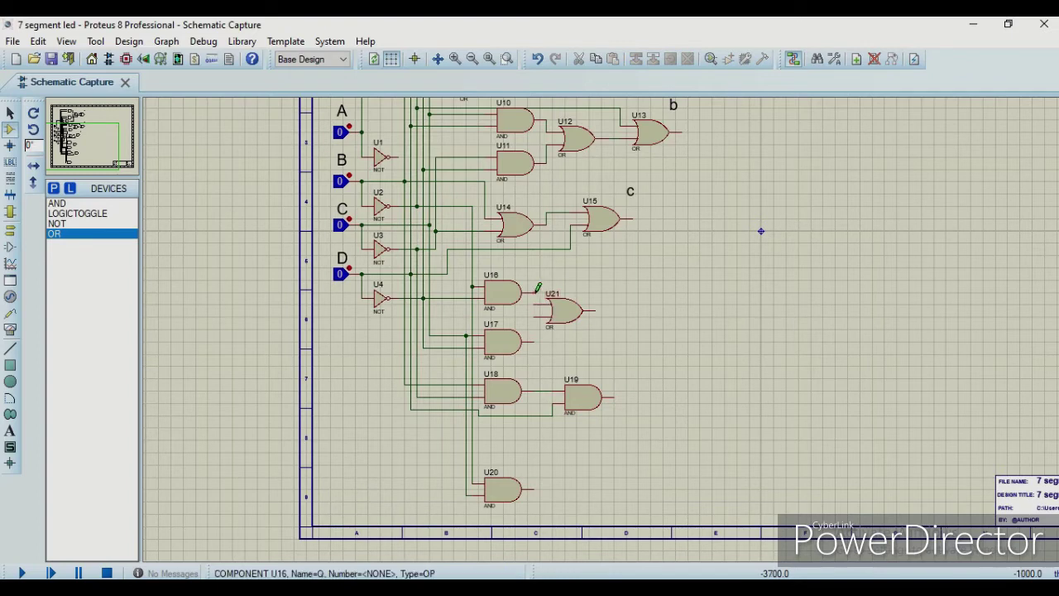
{"action": "left_click", "coordinate": [627, 341]}
{"action": "left_click", "coordinate": [614, 397]}
{"action": "left_click", "coordinate": [596, 349]}
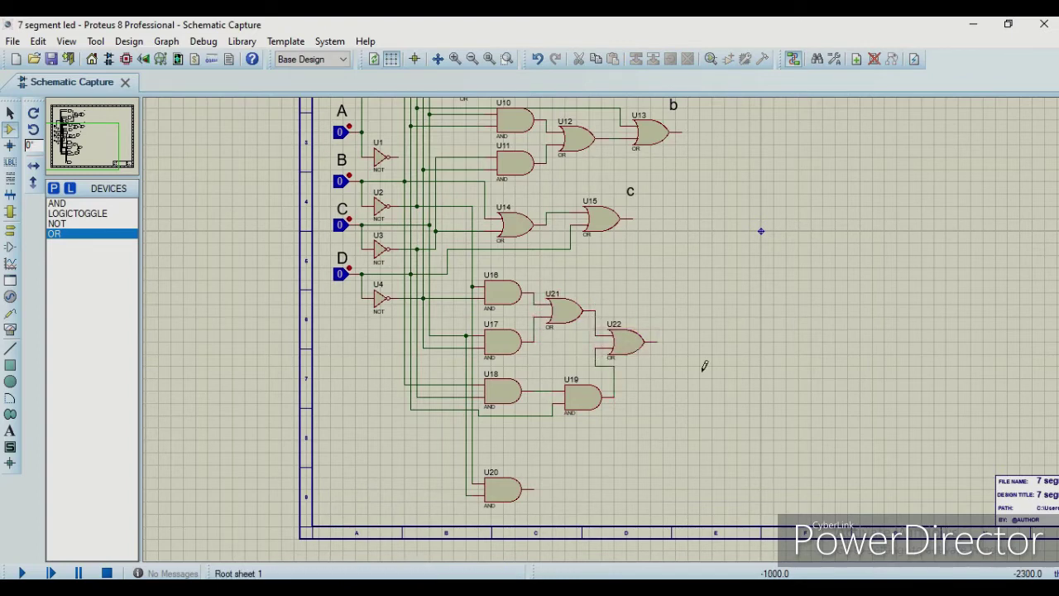
- Place an OR gate below and to the right of U22, fed by the outputs of U22 and U20
{"action": "left_click", "coordinate": [685, 409]}
{"action": "left_click", "coordinate": [656, 341]}
{"action": "left_click", "coordinate": [667, 402]}
{"action": "left_click", "coordinate": [535, 489]}
{"action": "left_click", "coordinate": [667, 416]}
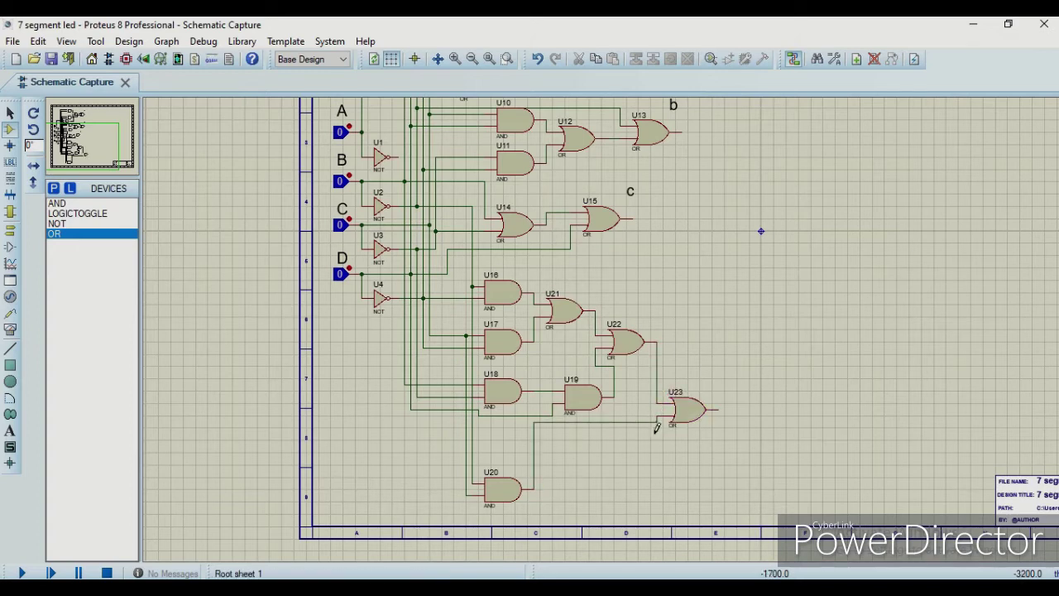
- Move OR gate U23 close to U20 and place another OR gate to the right of U23
{"action": "left_click", "coordinate": [363, 129]}
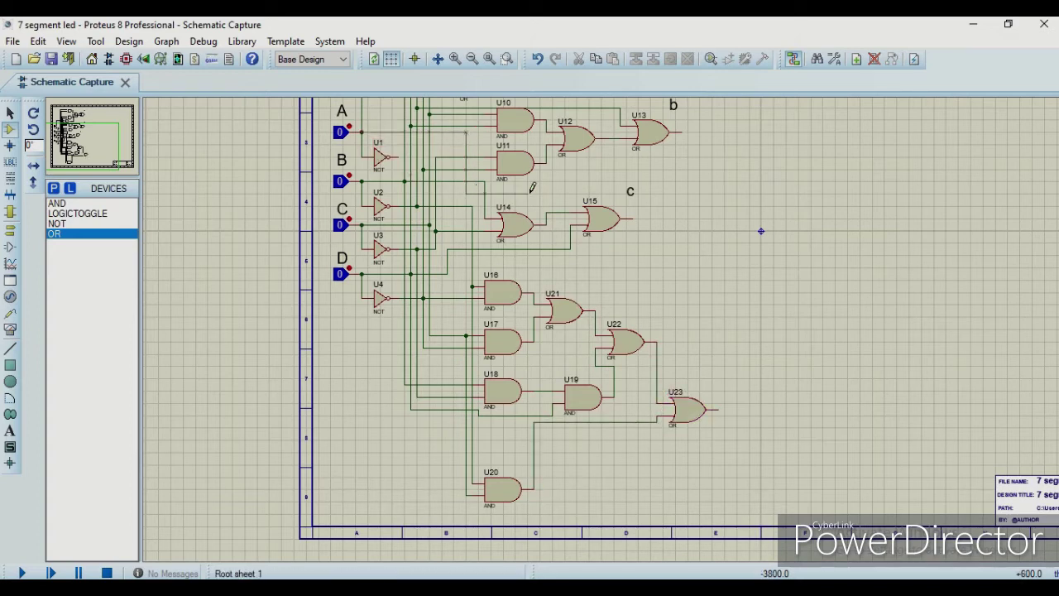
{"action": "right_click", "coordinate": [649, 303]}
{"action": "left_click", "coordinate": [754, 403]}
{"action": "left_click_drag", "start_coordinate": [696, 415], "coordinate": [610, 461]}
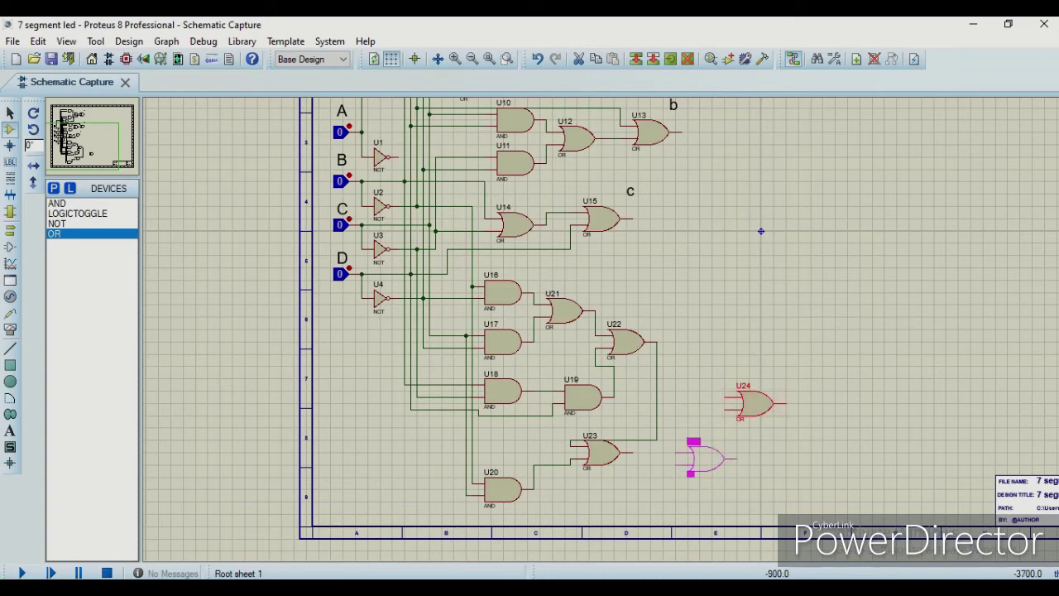
{"action": "left_click", "coordinate": [694, 447]}
- Wire input A and the output of U23 to OR gate U24
{"action": "left_click", "coordinate": [368, 129]}
{"action": "left_click", "coordinate": [677, 451]}
{"action": "left_click", "coordinate": [637, 447]}
{"action": "left_click", "coordinate": [677, 460]}
- Label the output of OR gate U24 with the 2D graphic text "d"
{"action": "left_click", "coordinate": [10, 430]}
{"action": "left_click", "coordinate": [722, 425]}
{"action": "type", "text": "d"}
{"action": "key", "text": "Return"}
- Place two stacked AND gates to the right of the segment a circuit, with an OR gate beside them
{"action": "scroll", "coordinate": [698, 321], "scroll_direction": "down", "scroll_amount": 3}
{"action": "scroll", "coordinate": [605, 324], "scroll_direction": "up", "scroll_amount": 1}
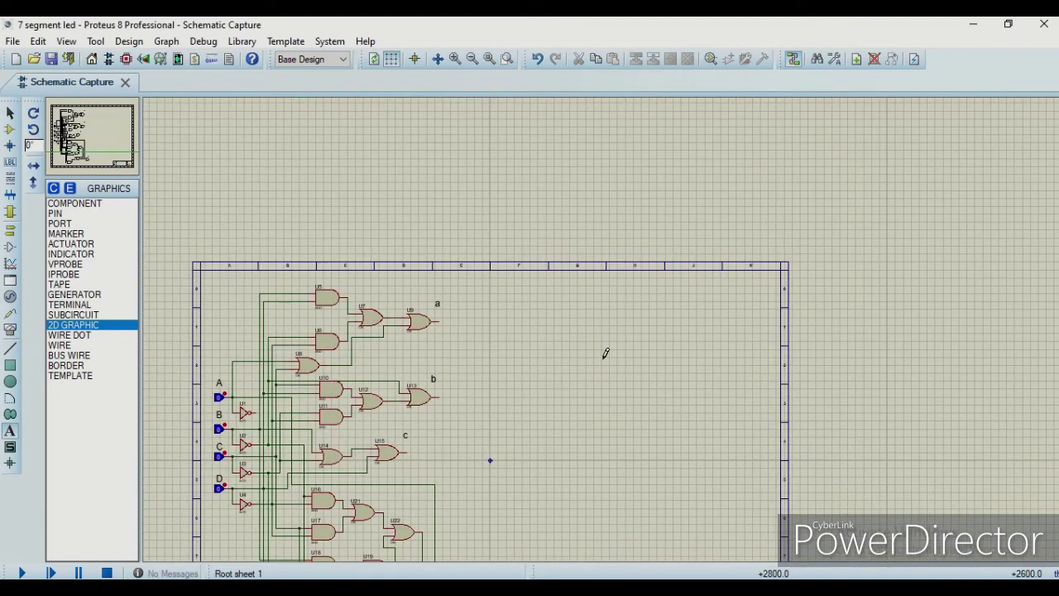
{"action": "left_click", "coordinate": [10, 130]}
{"action": "left_click", "coordinate": [513, 309]}
{"action": "left_click", "coordinate": [513, 309]}
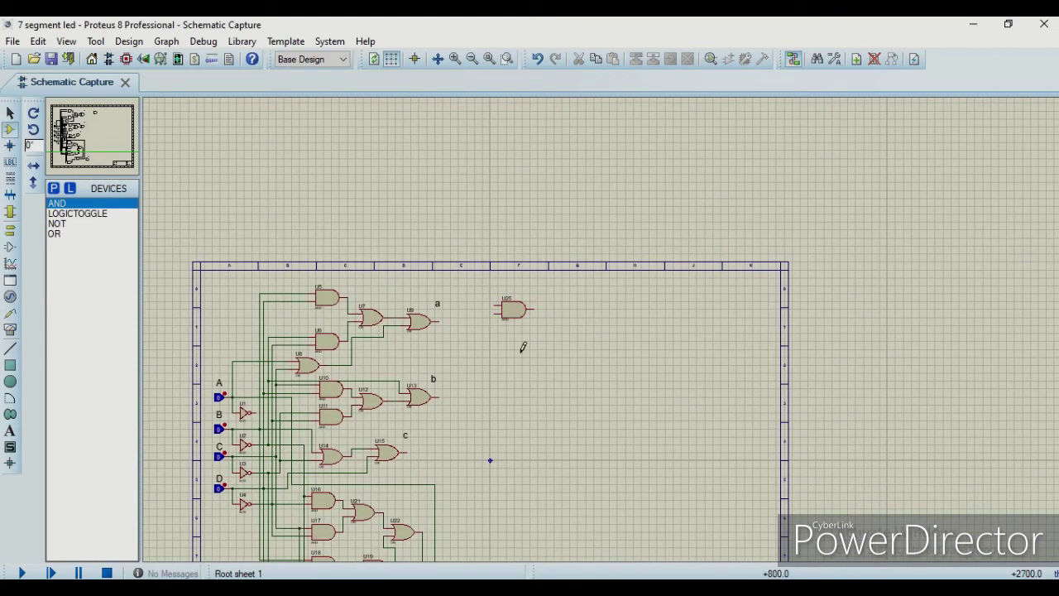
{"action": "left_click", "coordinate": [513, 340]}
{"action": "left_click", "coordinate": [54, 233]}
{"action": "left_click", "coordinate": [567, 321]}
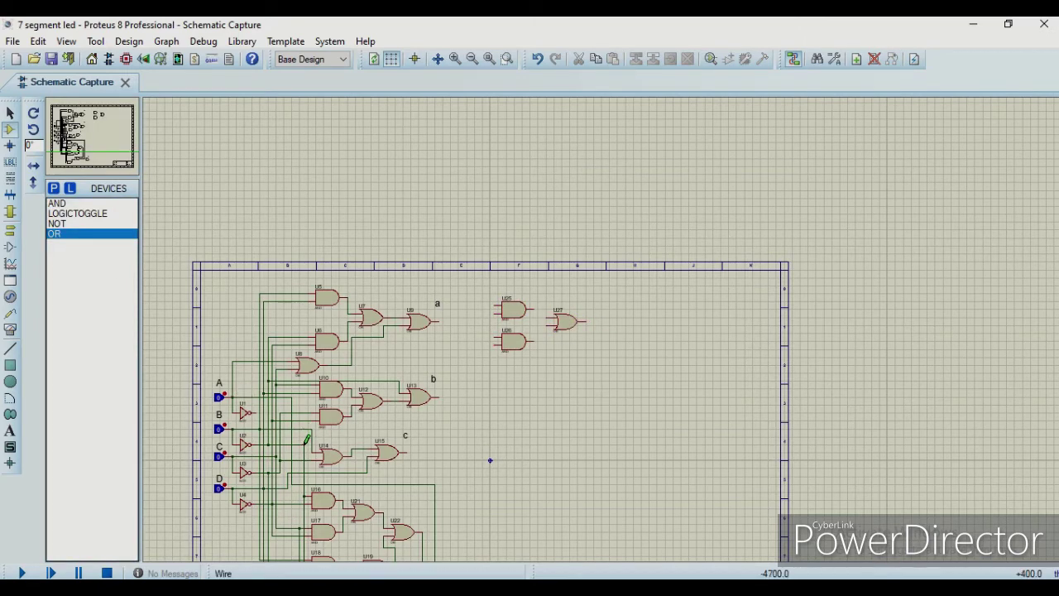
- Wire inverted B and inverted D to AND gate U25, and input C and inverted D to AND gate U26
{"action": "left_click", "coordinate": [273, 332]}
{"action": "left_click", "coordinate": [497, 305]}
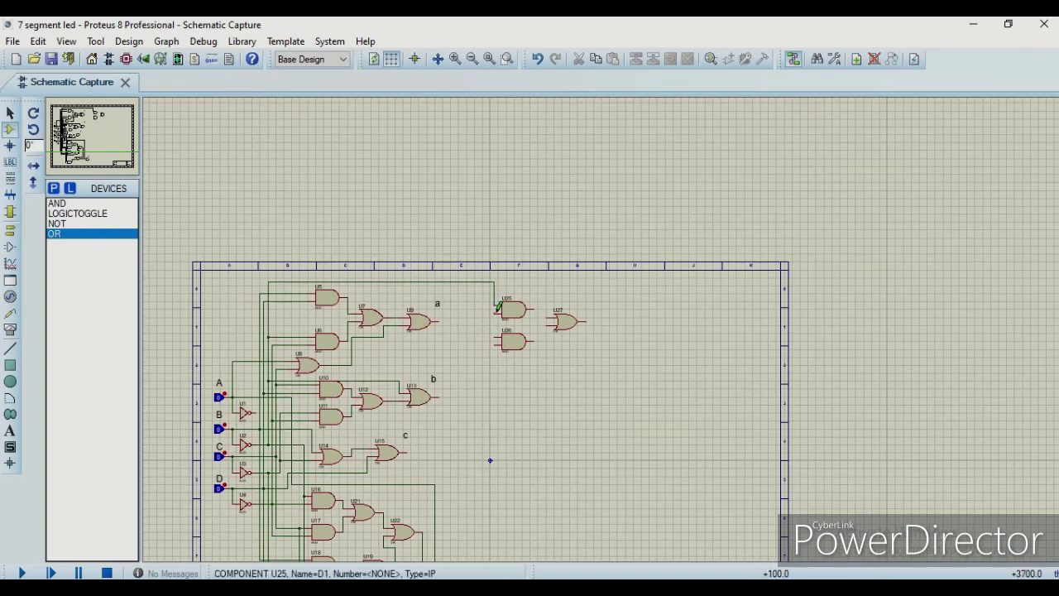
{"action": "left_click", "coordinate": [277, 338]}
{"action": "left_click", "coordinate": [499, 313]}
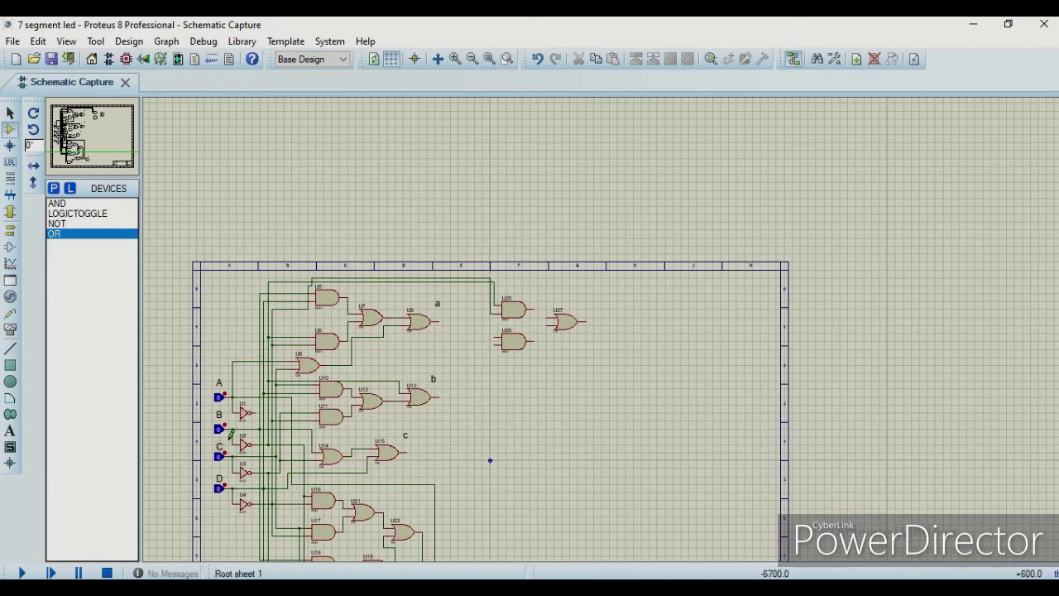
{"action": "left_click", "coordinate": [322, 365]}
{"action": "left_click", "coordinate": [500, 332]}
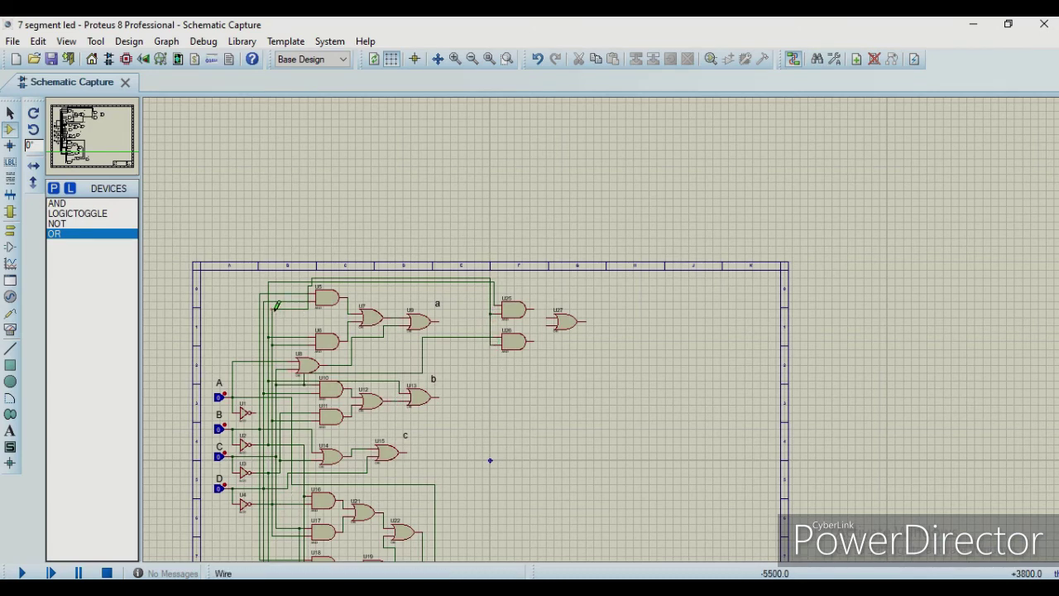
- Wire the outputs of AND gates U25 and U26 to the inputs of OR gate U27
{"action": "left_click", "coordinate": [534, 309]}
{"action": "left_click", "coordinate": [556, 318]}
{"action": "left_click", "coordinate": [534, 340]}
{"action": "left_click", "coordinate": [556, 325]}
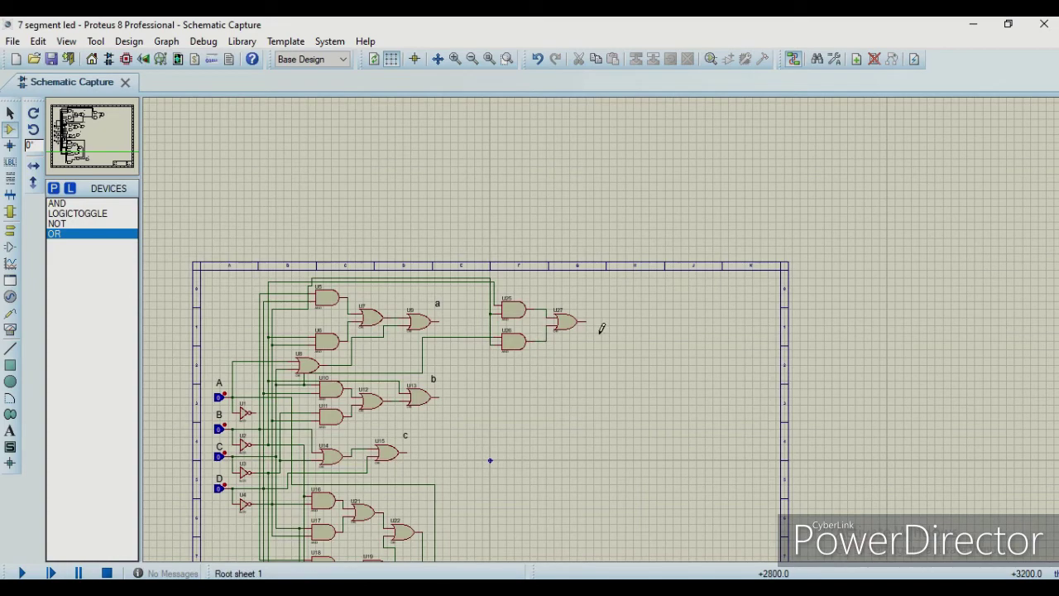
- Label the output of OR gate U27 with the 2D graphic text "e"
{"action": "left_click", "coordinate": [10, 430]}
{"action": "left_click", "coordinate": [587, 307]}
{"action": "type", "text": "e"}
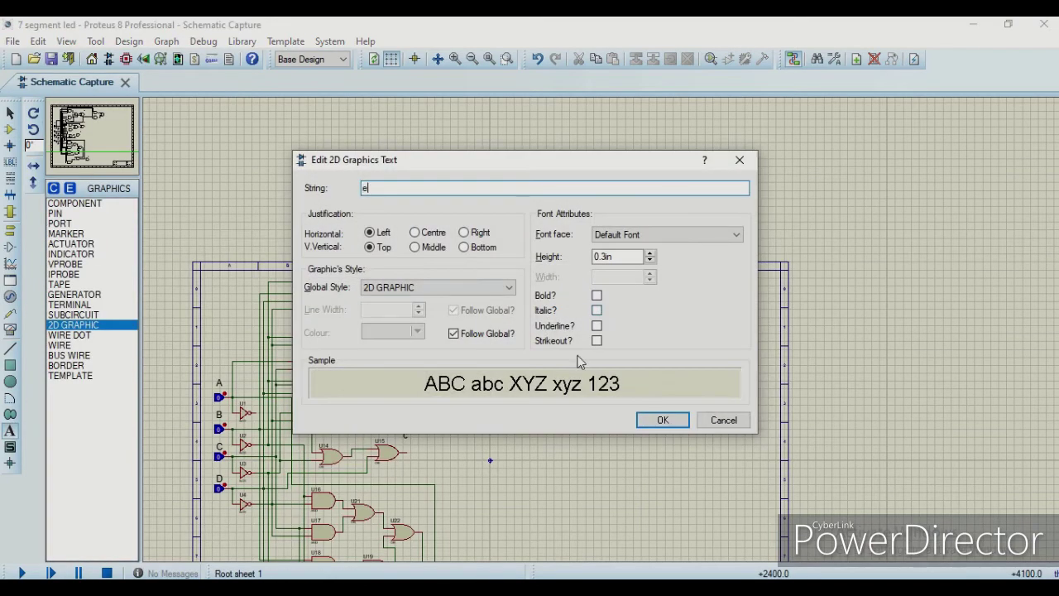
{"action": "key", "text": "Return"}
- Place three AND gates below the segment e circuit, two stacked and one offset beside them
{"action": "left_click", "coordinate": [10, 128]}
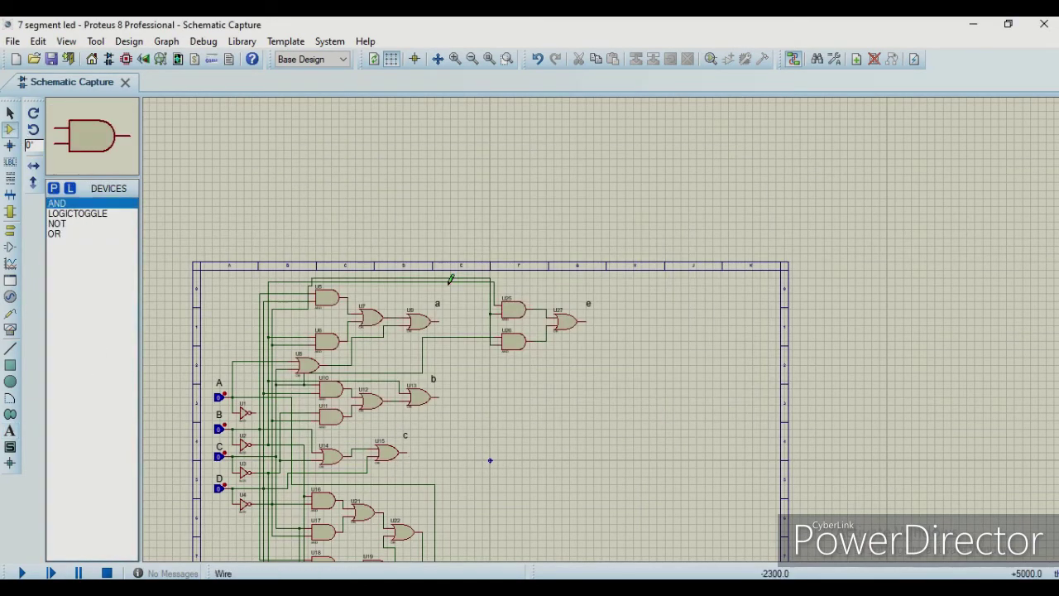
{"action": "left_click", "coordinate": [513, 381]}
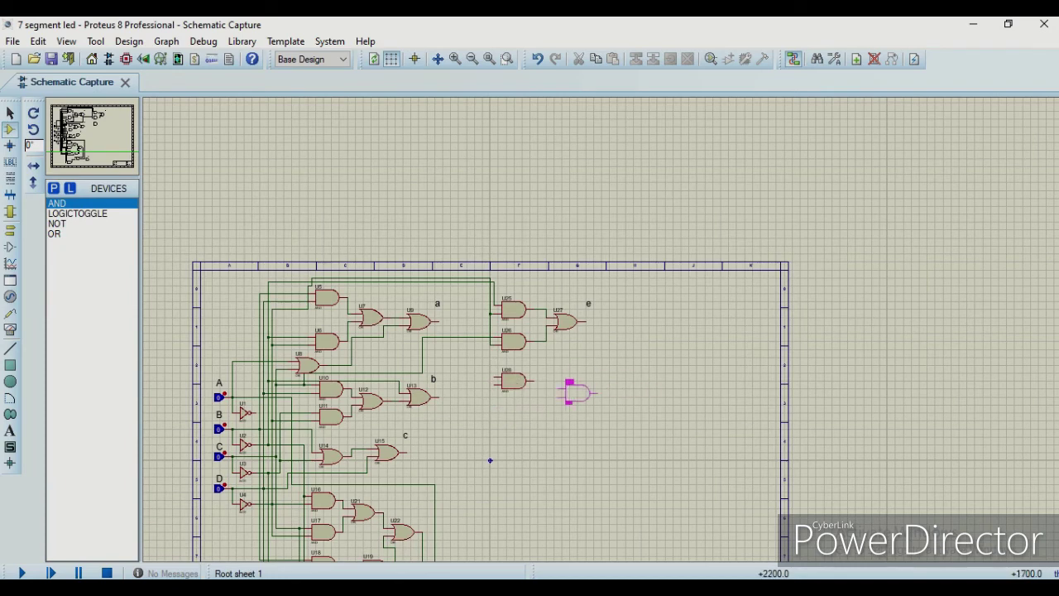
{"action": "left_click", "coordinate": [565, 397]}
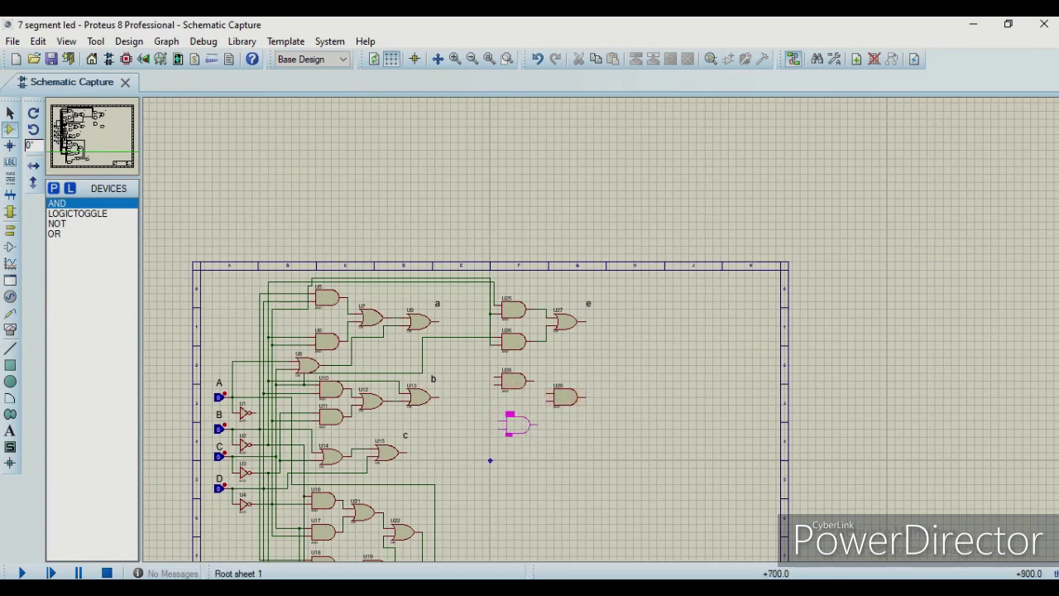
{"action": "left_click", "coordinate": [517, 416]}
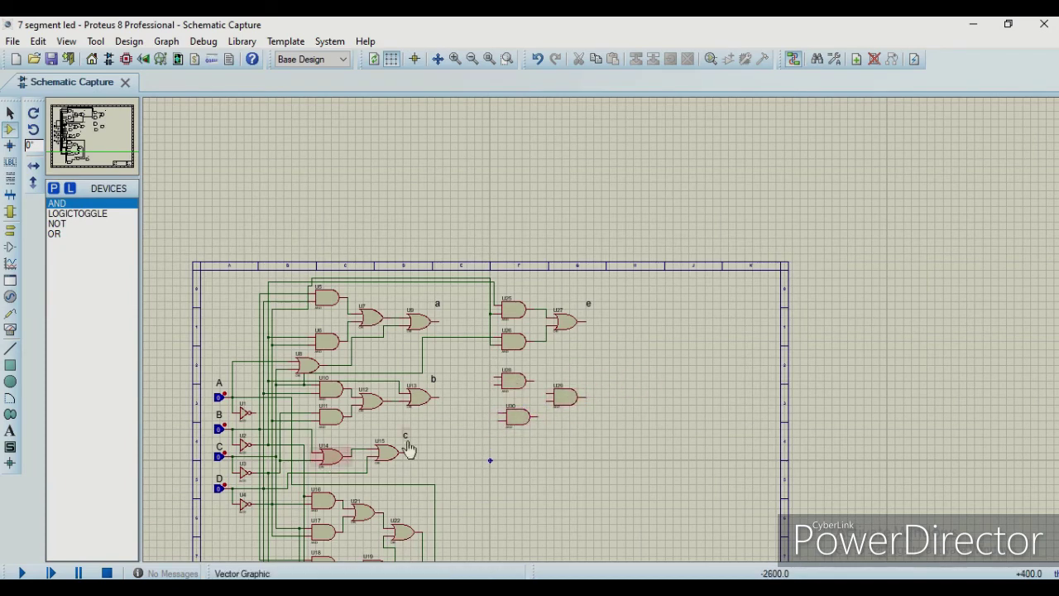
- Wire B and inverted C to AND gate U28, B and inverted D to U30, and inverted C and inverted D to U29
{"action": "left_click", "coordinate": [343, 416]}
{"action": "left_click", "coordinate": [497, 377]}
{"action": "left_click", "coordinate": [279, 470]}
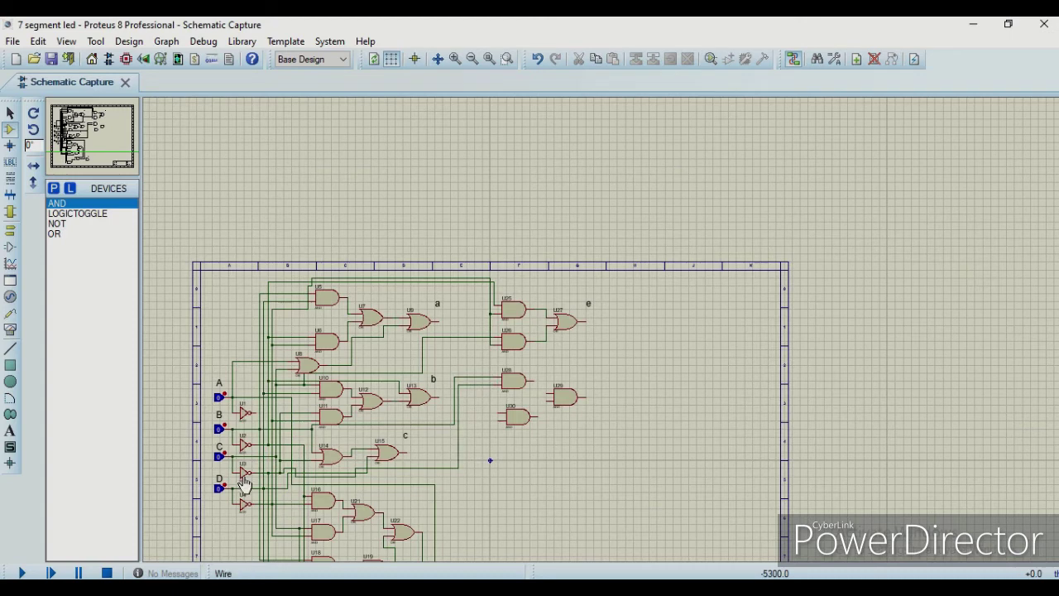
{"action": "left_click", "coordinate": [274, 480]}
{"action": "left_click", "coordinate": [501, 419]}
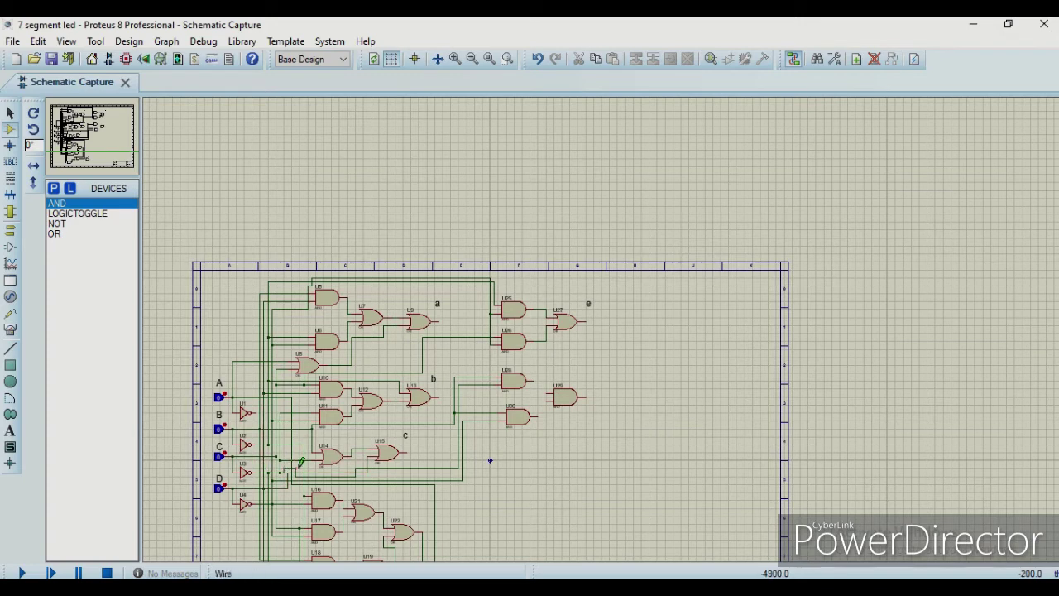
{"action": "left_click", "coordinate": [460, 396]}
{"action": "left_click", "coordinate": [546, 396]}
- Add three cascaded OR gates combining input A with the outputs of AND gates U28, U29 and U30
{"action": "left_click", "coordinate": [53, 234]}
{"action": "left_click", "coordinate": [563, 373]}
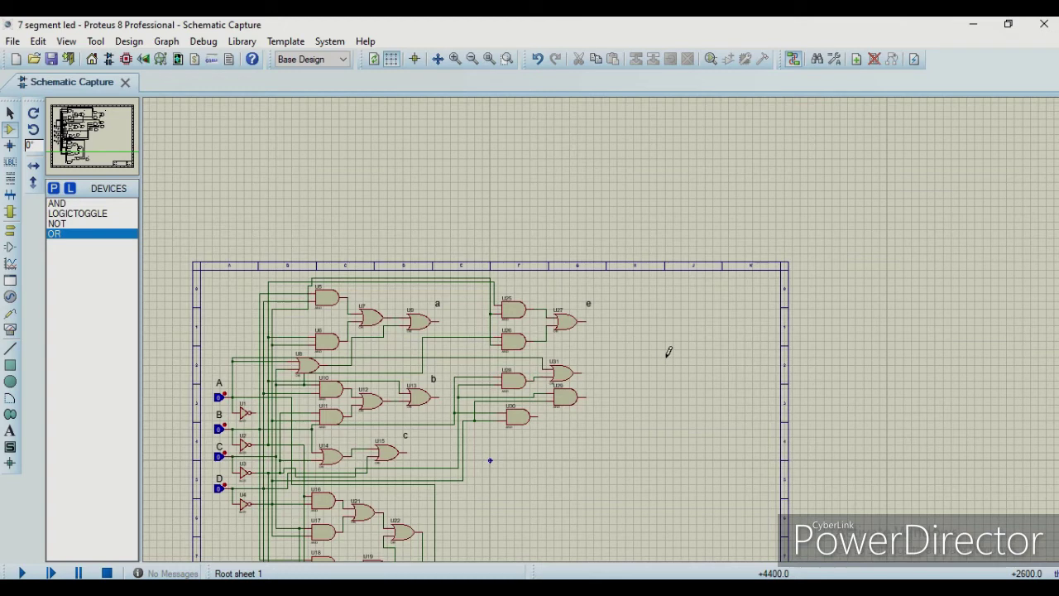
{"action": "left_click", "coordinate": [611, 376]}
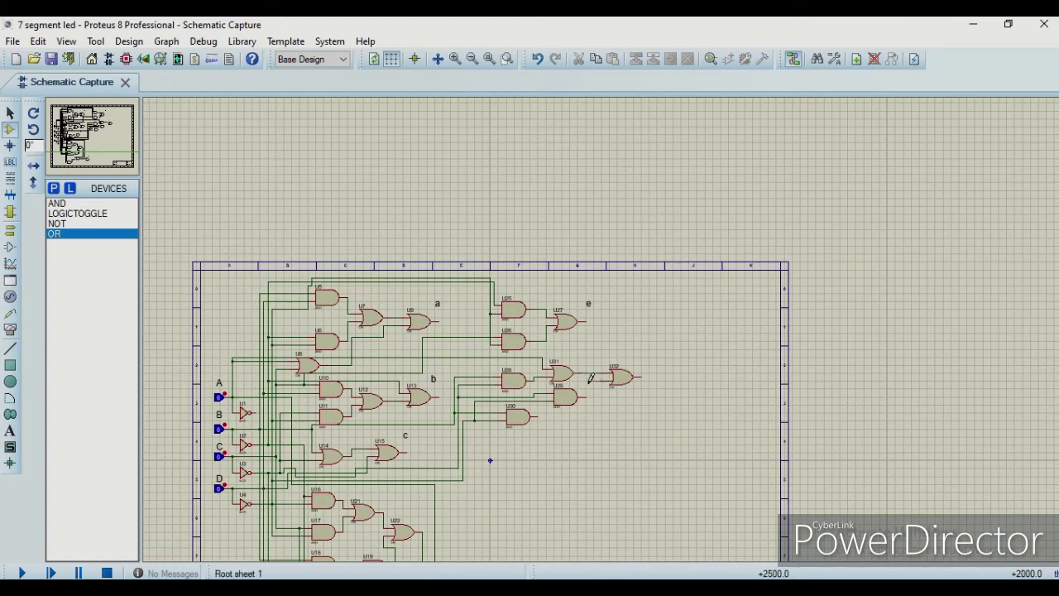
{"action": "left_click", "coordinate": [662, 389]}
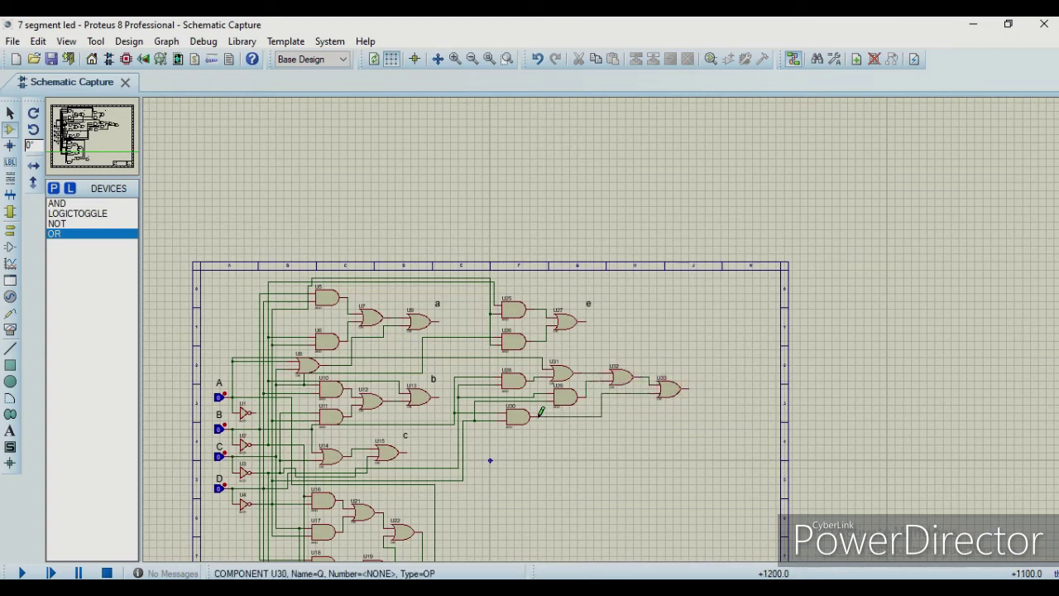
- Label the output of OR gate U33 with the 2D graphic text "f"
{"action": "left_click", "coordinate": [9, 431]}
{"action": "left_click", "coordinate": [684, 361]}
{"action": "type", "text": "f"}
{"action": "key", "text": "Return"}
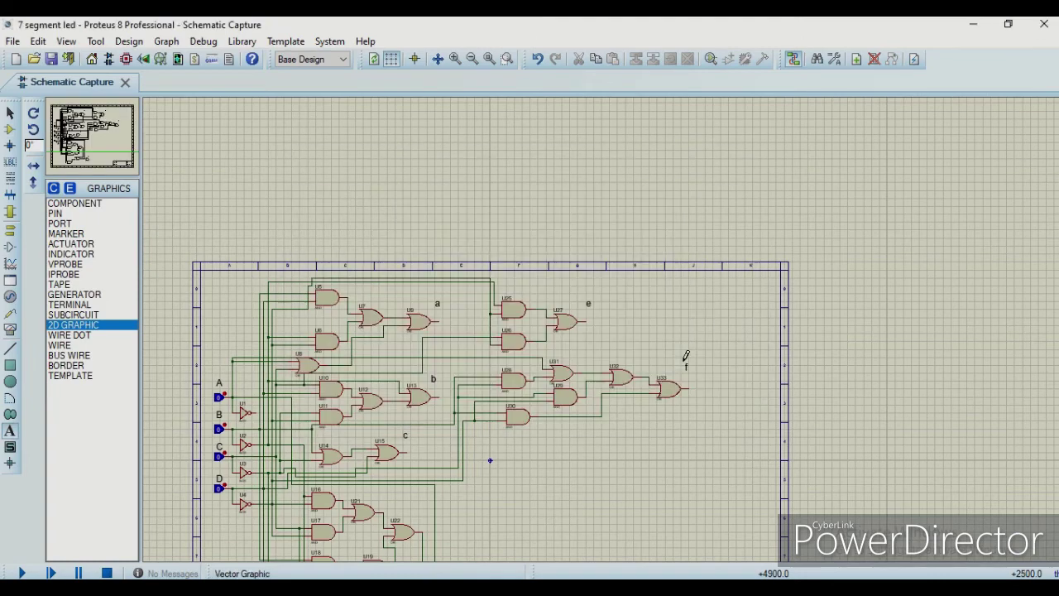
- Place an AND gate with an OR gate beside it below the segment f circuit, and a second AND gate beneath them
{"action": "scroll", "coordinate": [604, 324], "scroll_direction": "down", "scroll_amount": 1}
{"action": "scroll", "coordinate": [508, 322], "scroll_direction": "up", "scroll_amount": 2}
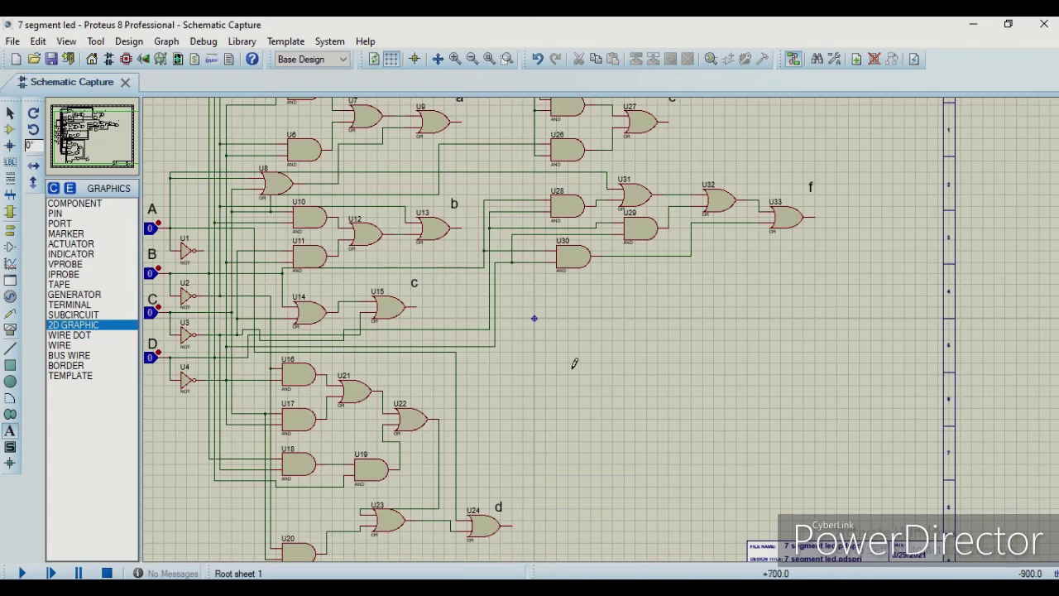
{"action": "left_click", "coordinate": [10, 128]}
{"action": "left_click", "coordinate": [573, 303]}
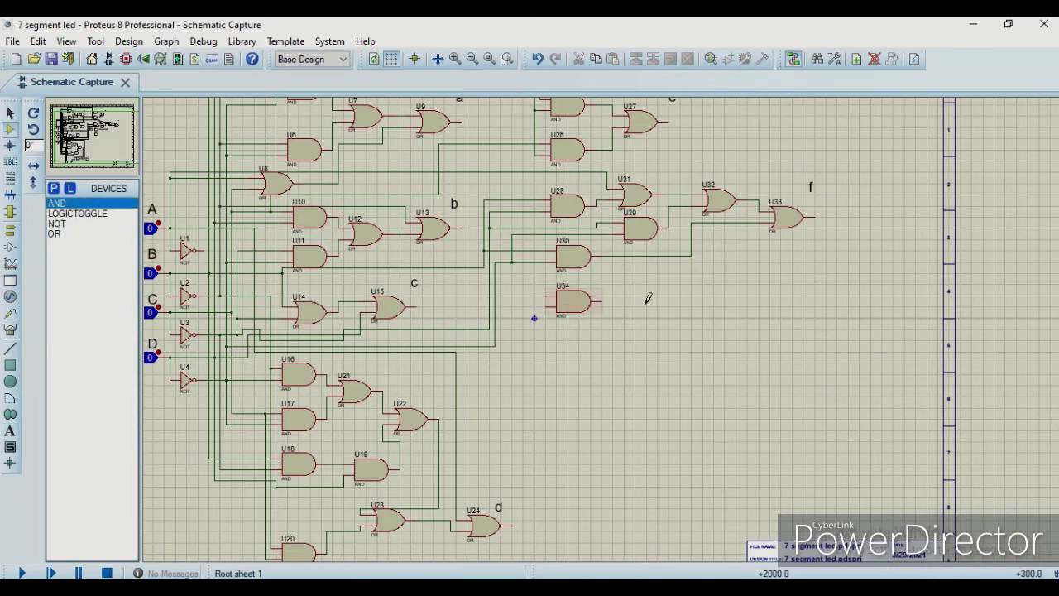
{"action": "left_click", "coordinate": [54, 233]}
{"action": "left_click", "coordinate": [639, 307]}
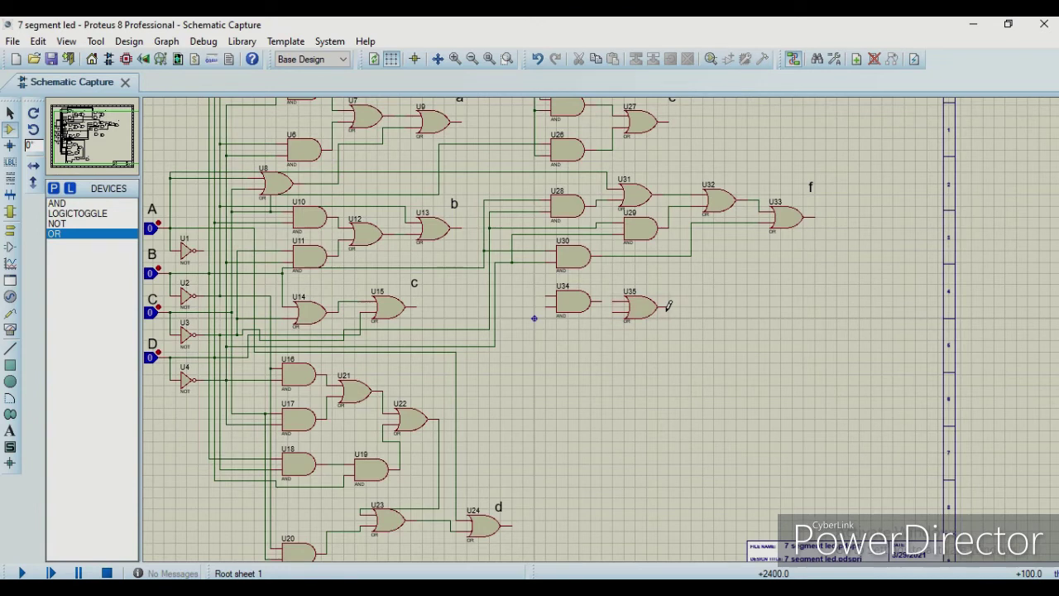
{"action": "left_click", "coordinate": [75, 202]}
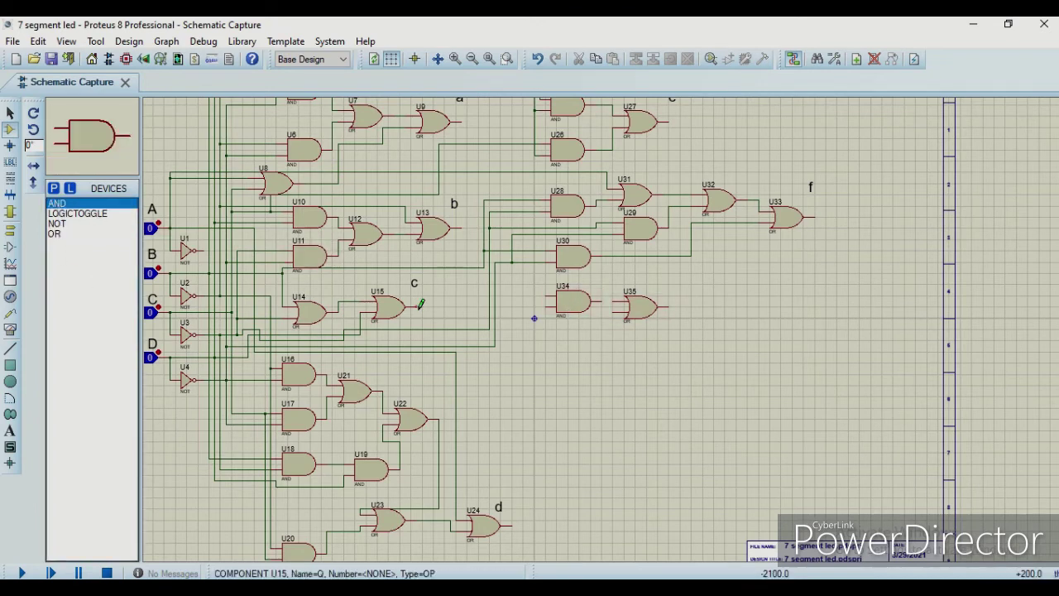
{"action": "left_click", "coordinate": [577, 346]}
- Extend the row with two more OR gates after U35, and place an AND gate below them
{"action": "left_click", "coordinate": [58, 235]}
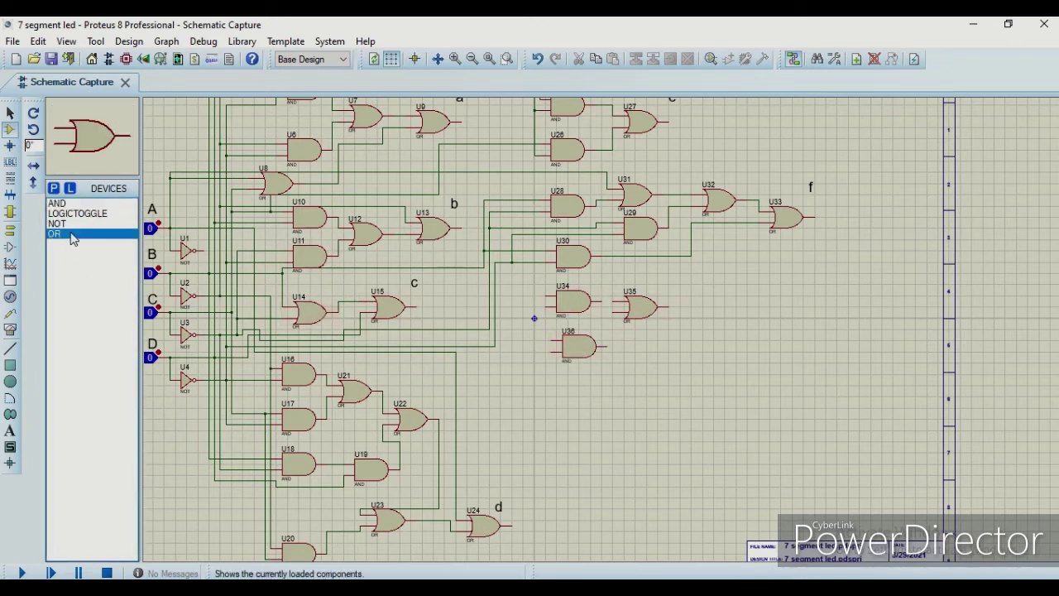
{"action": "left_click", "coordinate": [718, 312]}
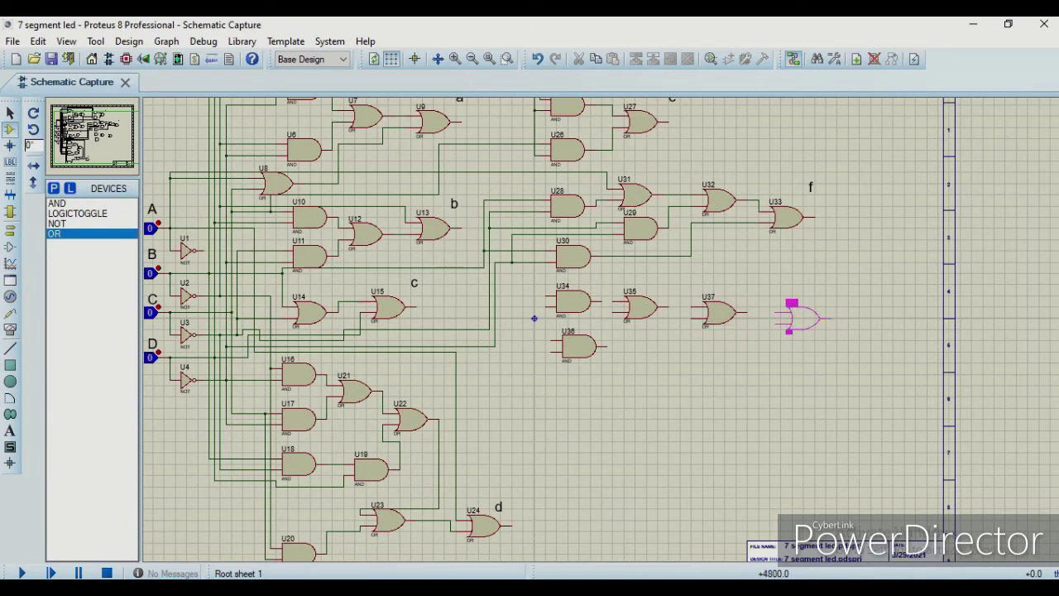
{"action": "left_click", "coordinate": [802, 317]}
{"action": "left_click", "coordinate": [75, 203]}
{"action": "left_click", "coordinate": [752, 346]}
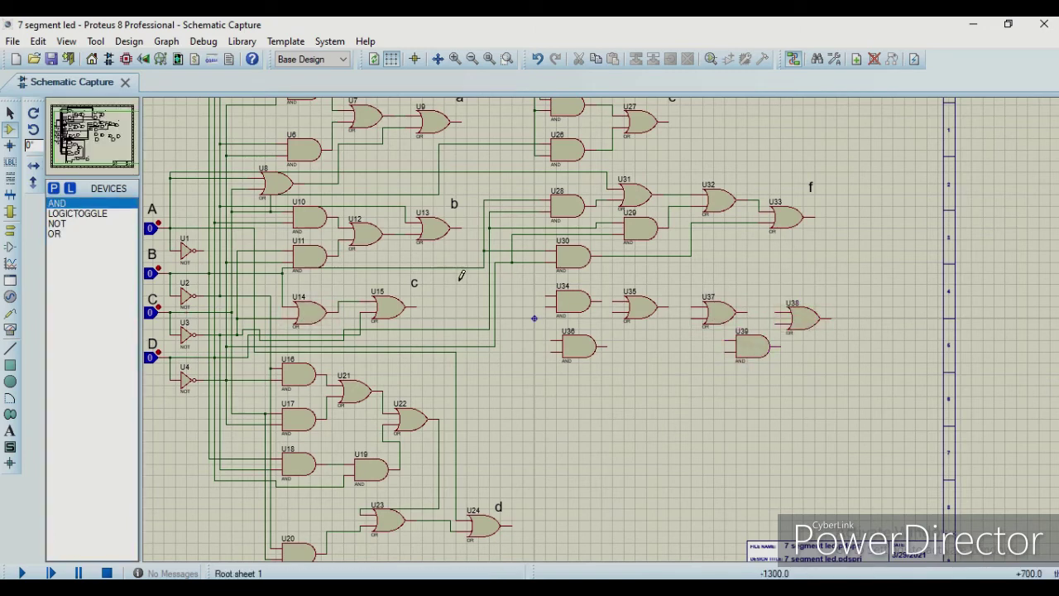
- Wire B and inverted C to AND gate U34, input A to OR gate U35, and inverted B and C to AND gate U36
{"action": "left_click", "coordinate": [282, 278]}
{"action": "left_click", "coordinate": [550, 295]}
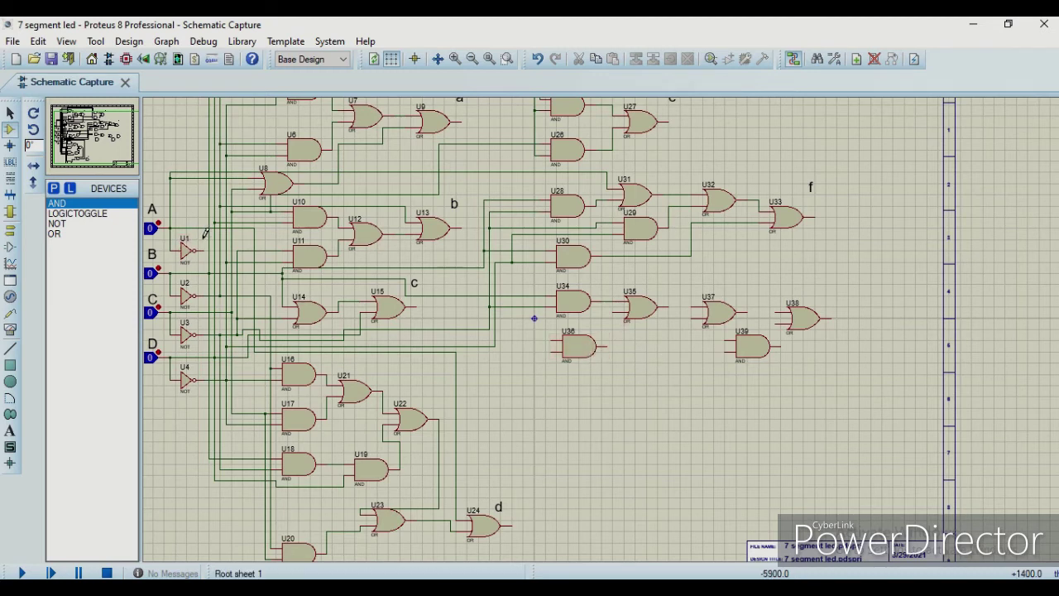
{"action": "left_click", "coordinate": [256, 284]}
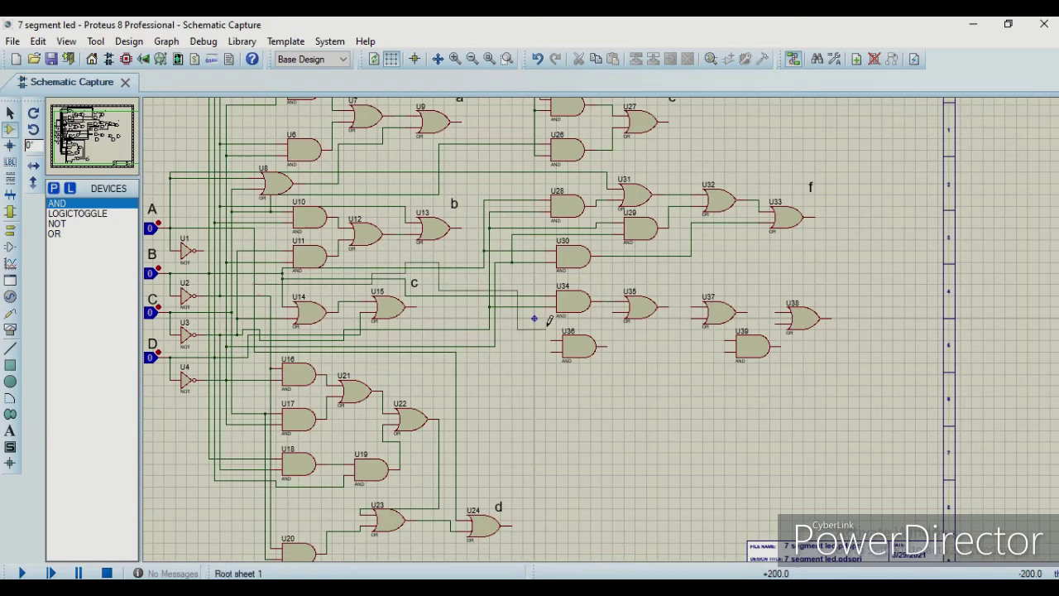
{"action": "left_click", "coordinate": [556, 309]}
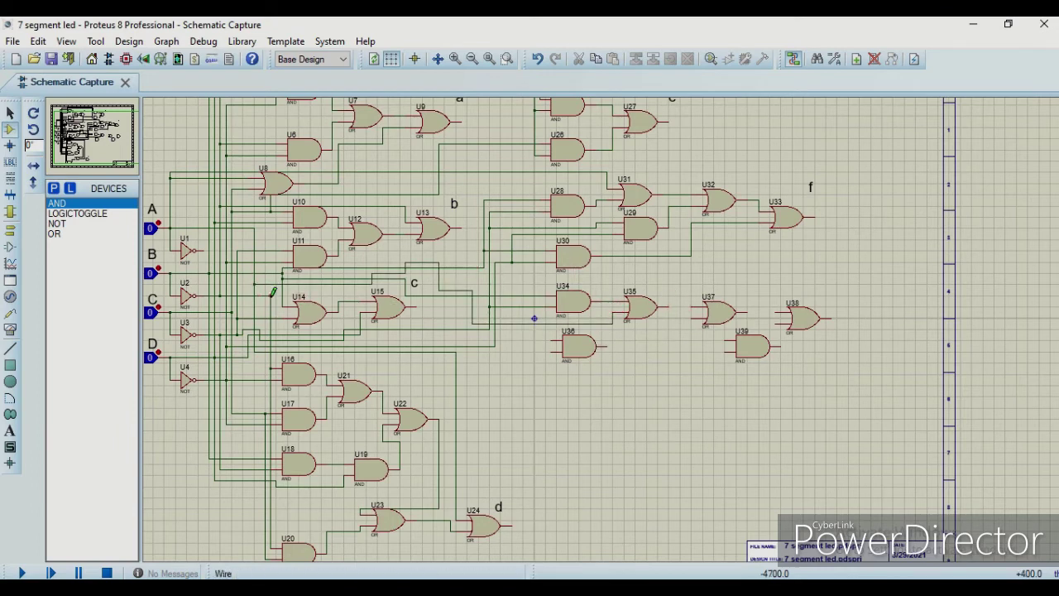
{"action": "left_click", "coordinate": [277, 326]}
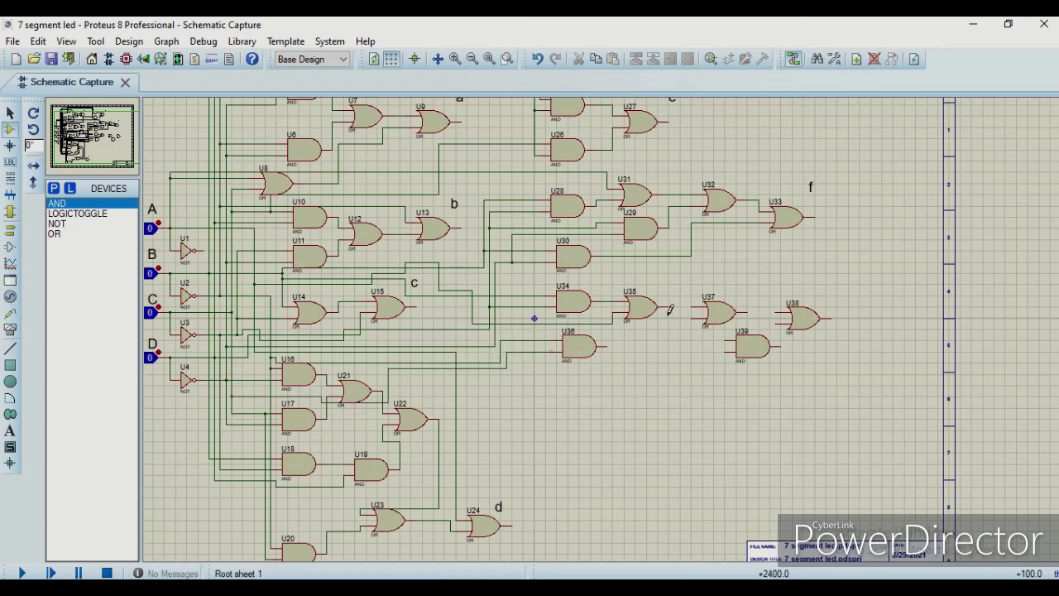
- Feed U35 and U36 into OR gate U37, wire C and inverted D to AND gate U39, and join U37 and U39 at U38
{"action": "left_click", "coordinate": [692, 318]}
{"action": "left_click", "coordinate": [534, 352]}
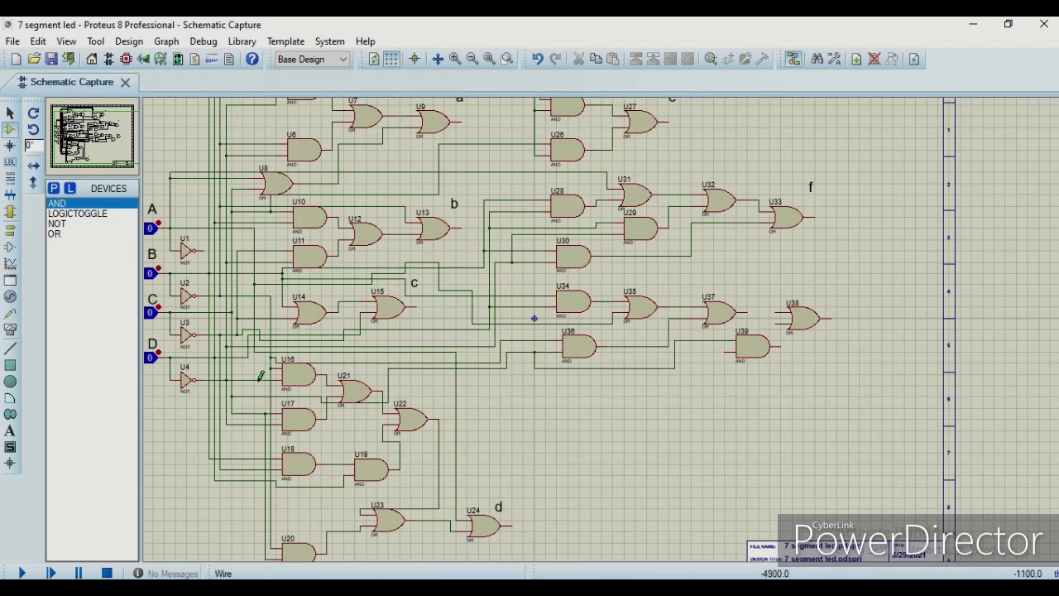
{"action": "left_click", "coordinate": [727, 351]}
{"action": "left_click", "coordinate": [774, 347]}
{"action": "left_click", "coordinate": [779, 325]}
- Label the output of OR gate U38 with the 2D graphic text "g"
{"action": "left_click", "coordinate": [10, 431]}
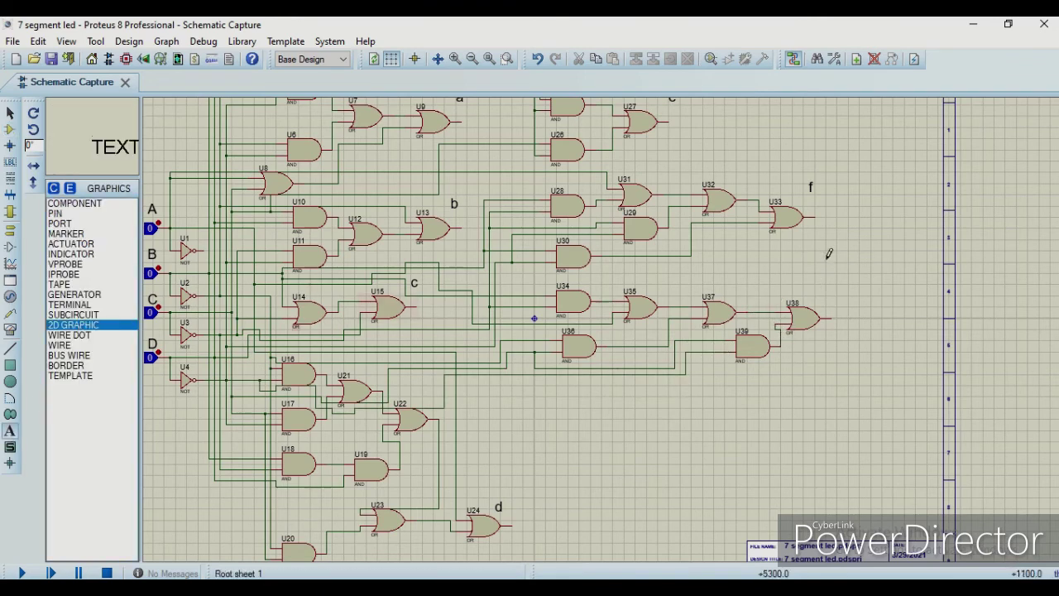
{"action": "left_click", "coordinate": [822, 288]}
{"action": "type", "text": "g"}
{"action": "key", "text": "Return"}
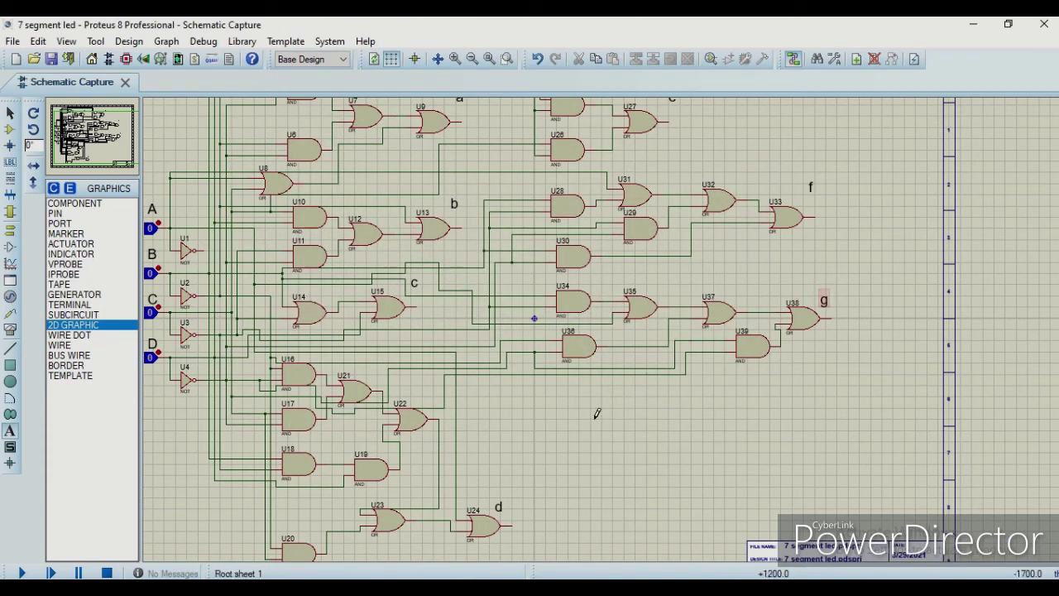
- Examine the whole decoder schematic, checking the gate wiring and labels of segment outputs a to g
{"action": "scroll", "coordinate": [599, 364], "scroll_direction": "down", "scroll_amount": 2}
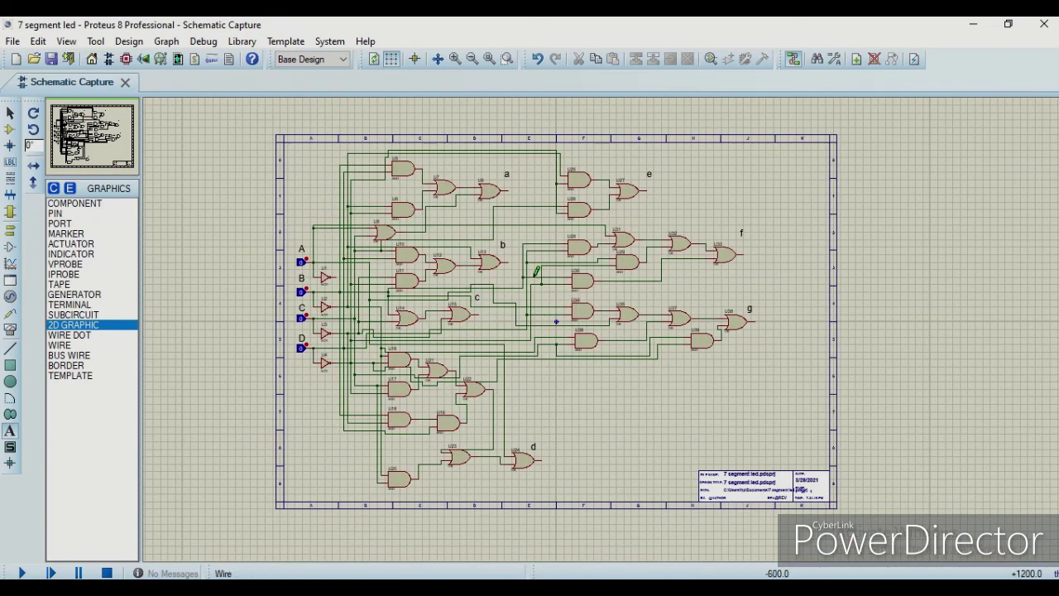
{"action": "scroll", "coordinate": [541, 273], "scroll_direction": "up", "scroll_amount": 1}
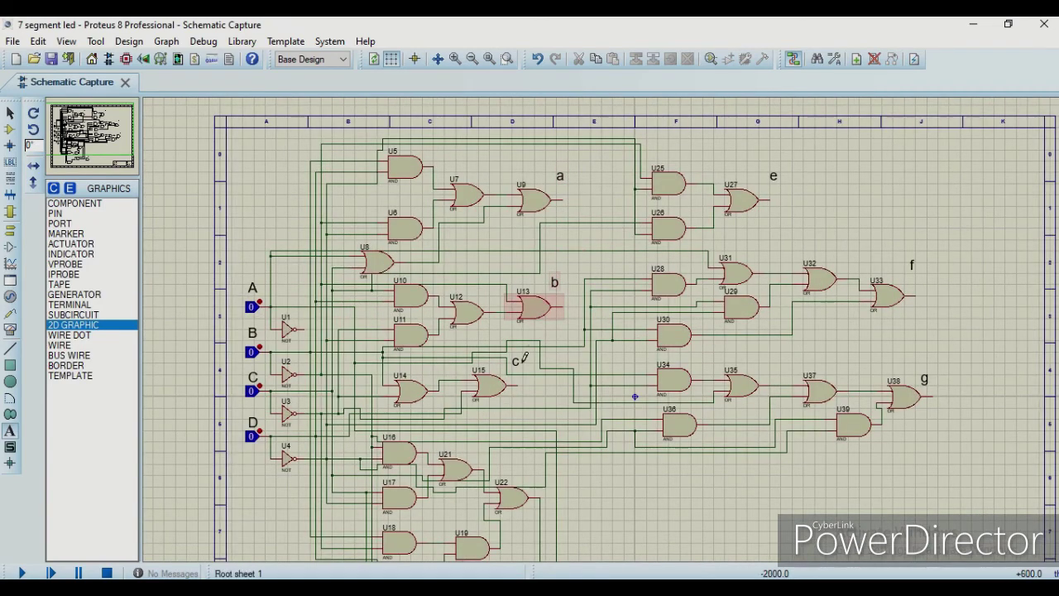
{"action": "scroll", "coordinate": [530, 404], "scroll_direction": "down", "scroll_amount": 1}
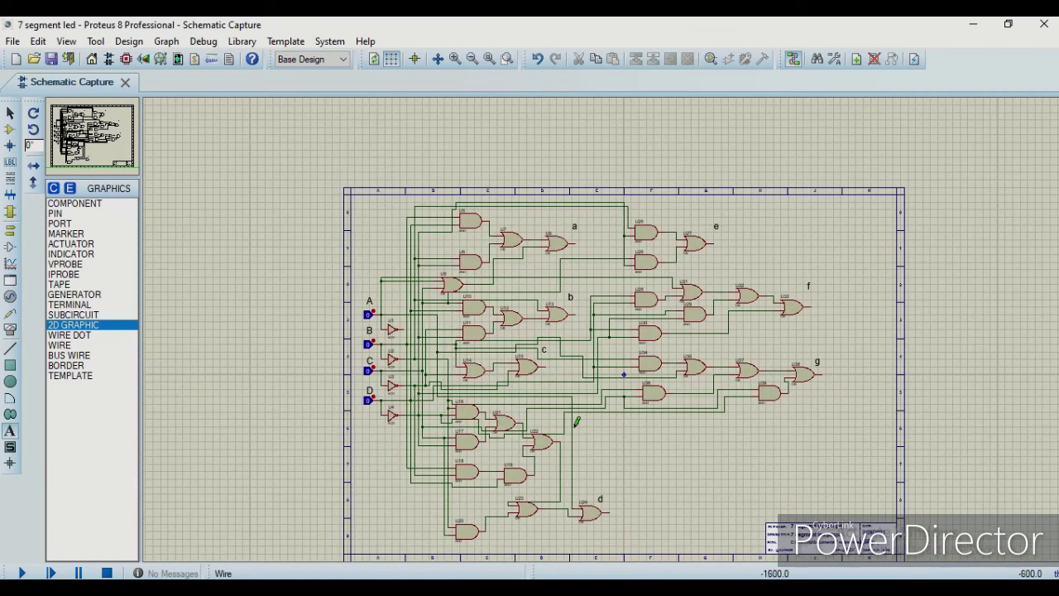
{"action": "scroll", "coordinate": [607, 482], "scroll_direction": "down", "scroll_amount": 3}
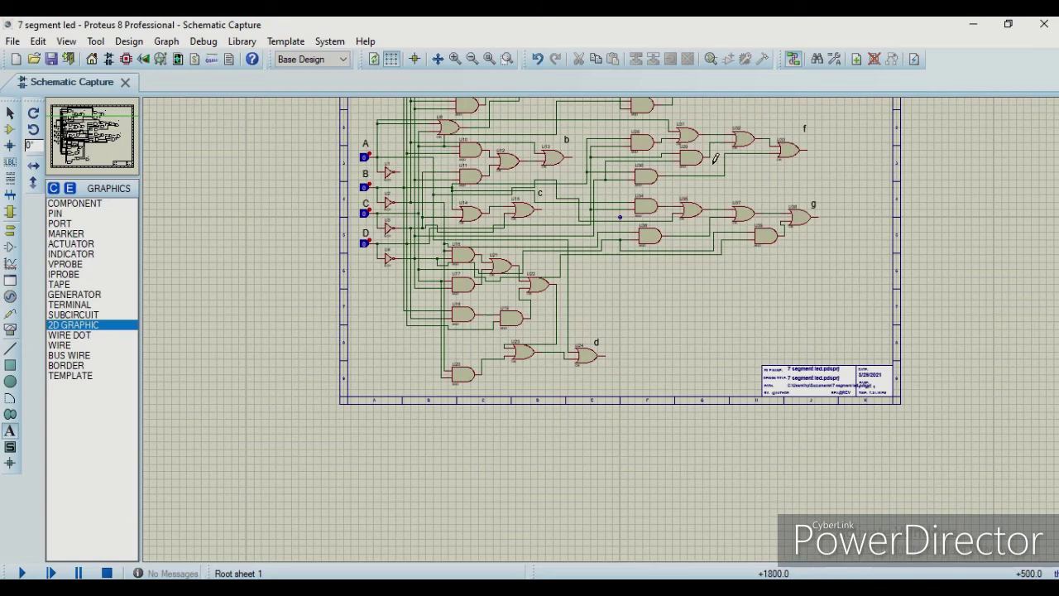
{"action": "scroll", "coordinate": [737, 145], "scroll_direction": "down", "scroll_amount": 1}
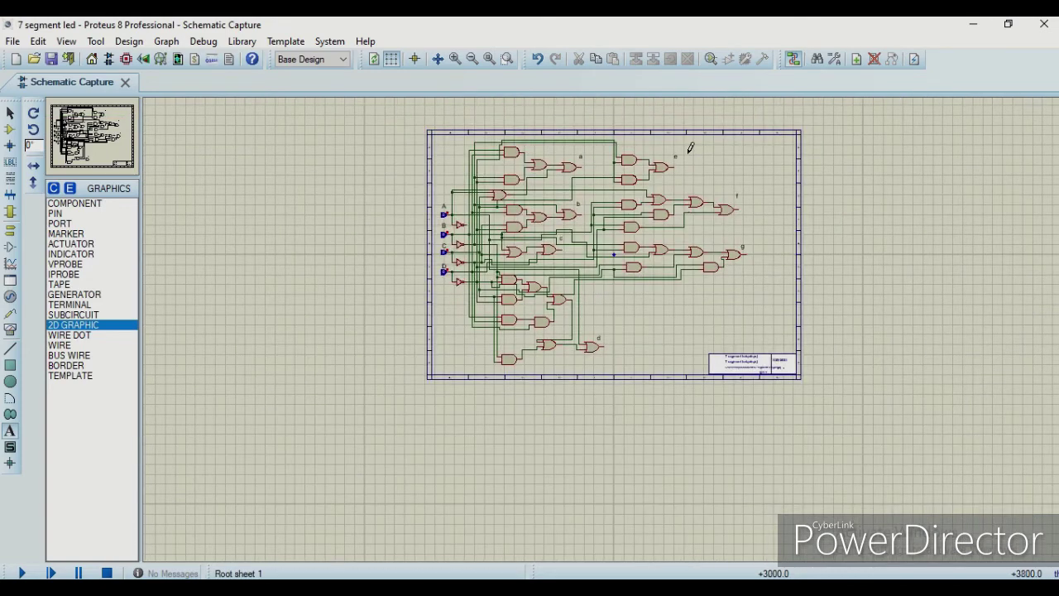
{"action": "scroll", "coordinate": [691, 157], "scroll_direction": "up", "scroll_amount": 2}
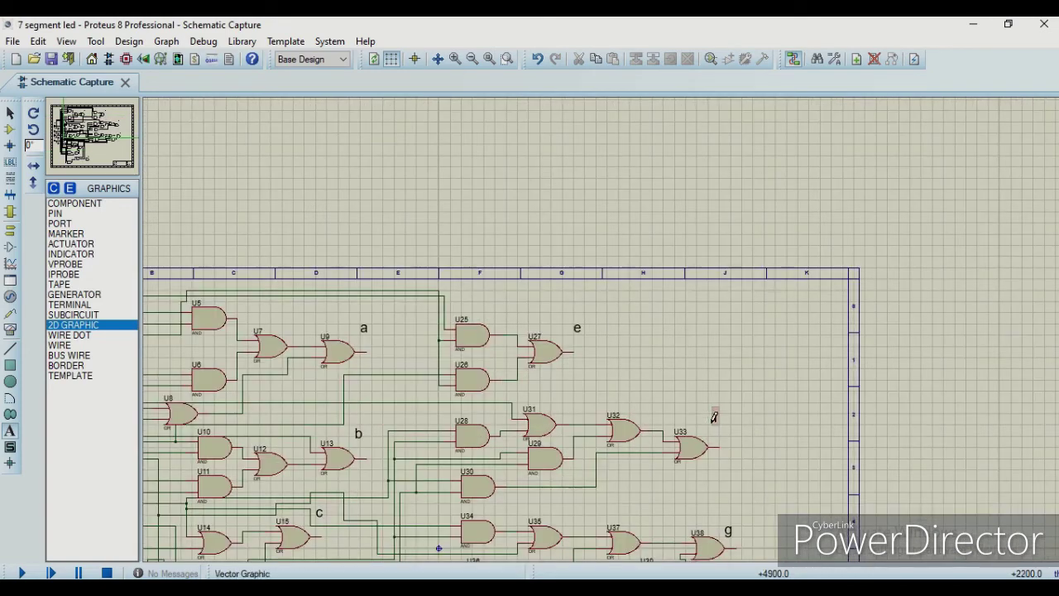
{"action": "scroll", "coordinate": [691, 407], "scroll_direction": "down", "scroll_amount": 2}
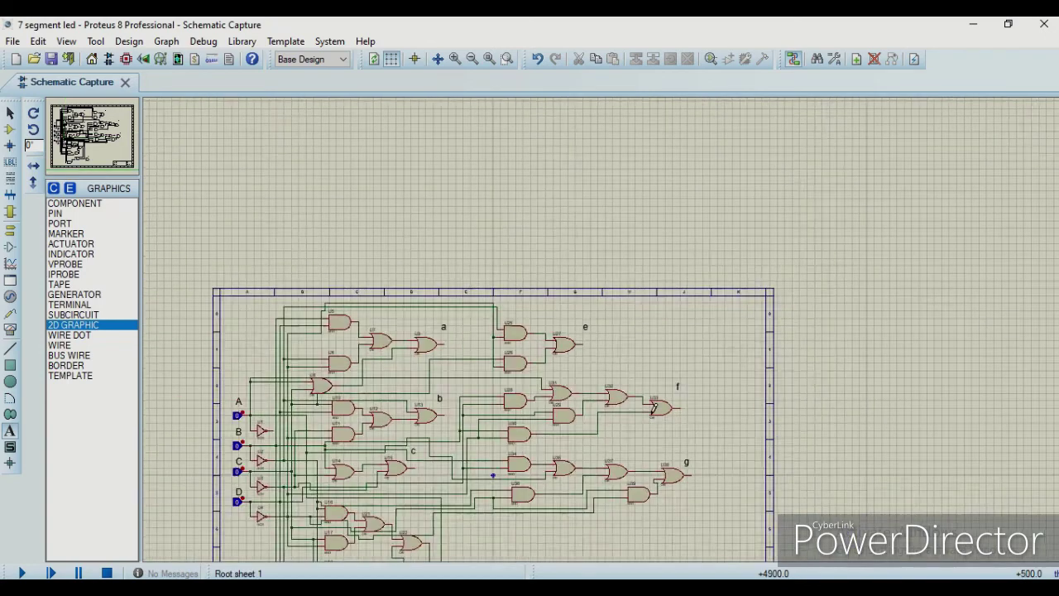
{"action": "scroll", "coordinate": [604, 323], "scroll_direction": "up", "scroll_amount": 1}
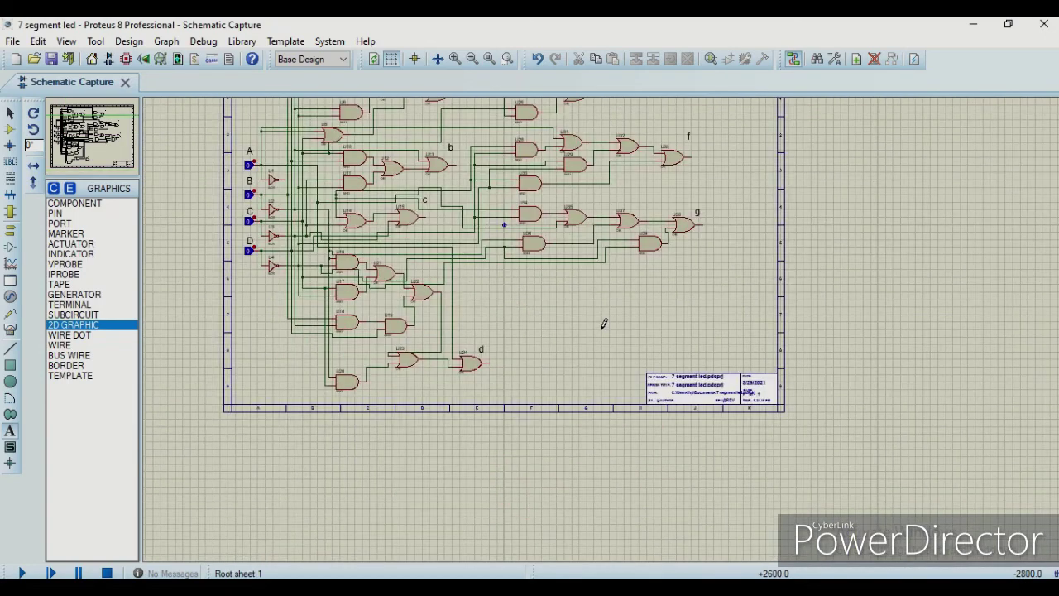
{"action": "scroll", "coordinate": [614, 234], "scroll_direction": "up", "scroll_amount": 1}
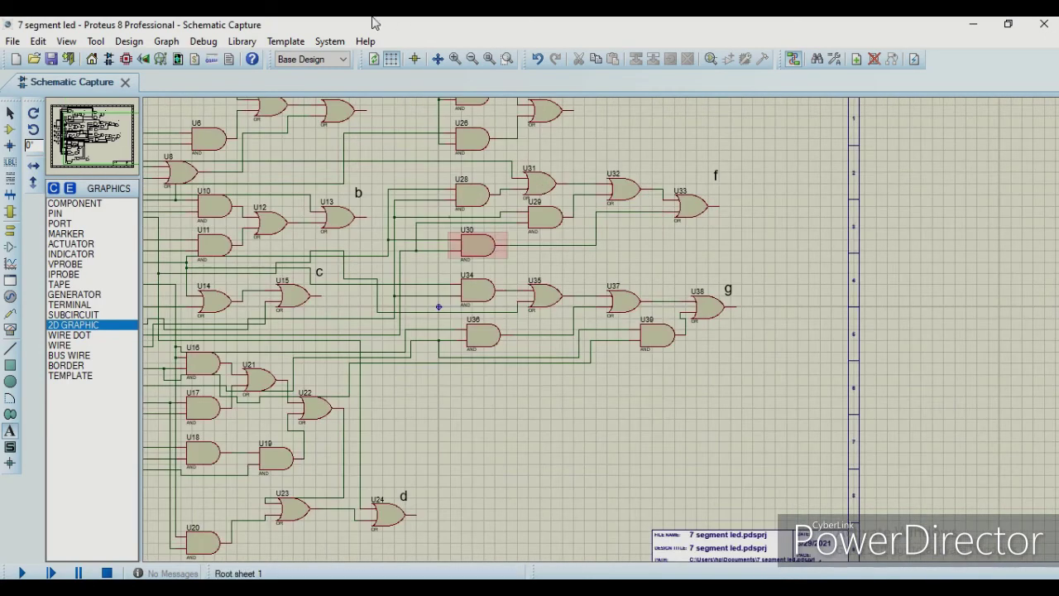
- Find the 7SEG-DIGITAL device with the keywords "7 segment display" and place one below AND gate U36
{"action": "mouse_move", "coordinate": [447, 37]}
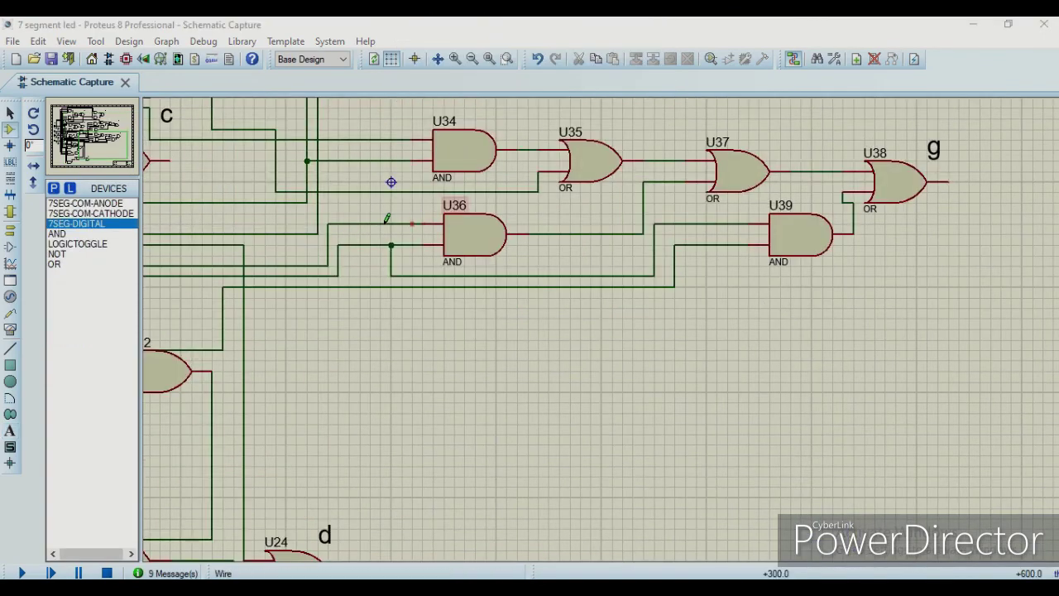
{"action": "left_click", "coordinate": [53, 188]}
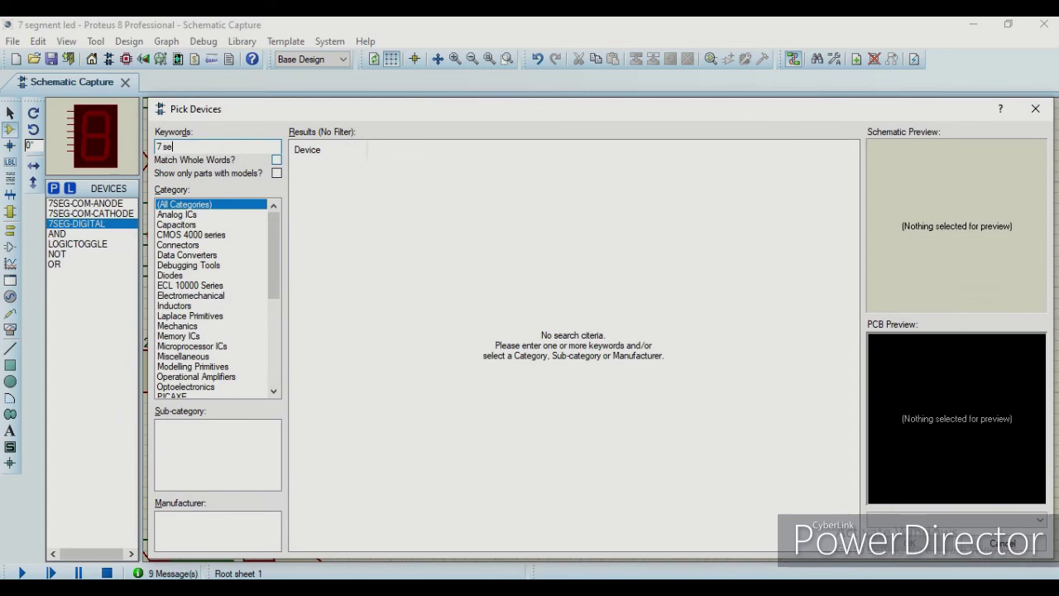
{"action": "type", "text": "7 segment "}
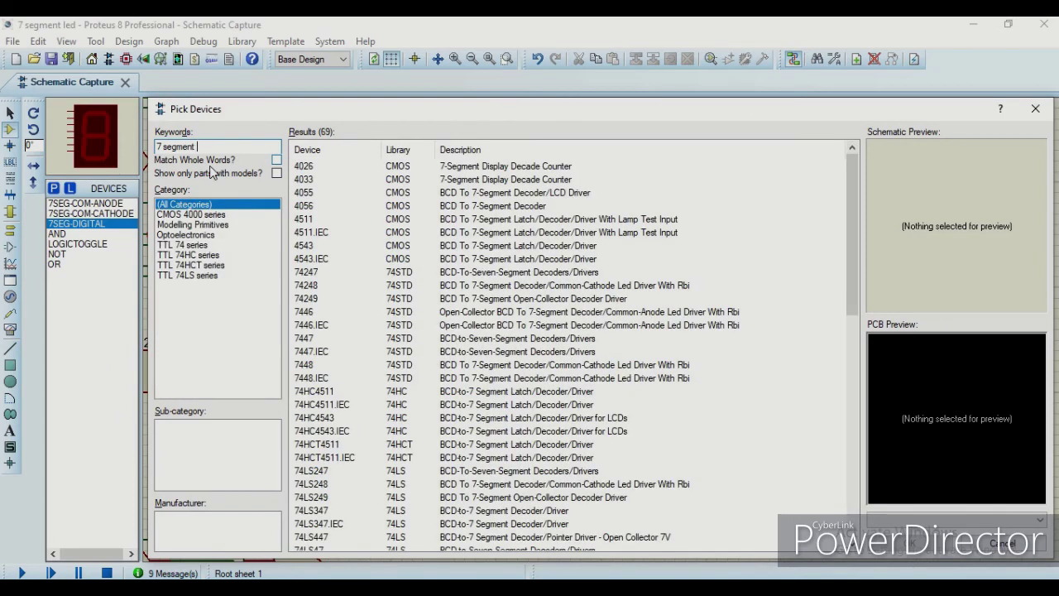
{"action": "type", "text": "display"}
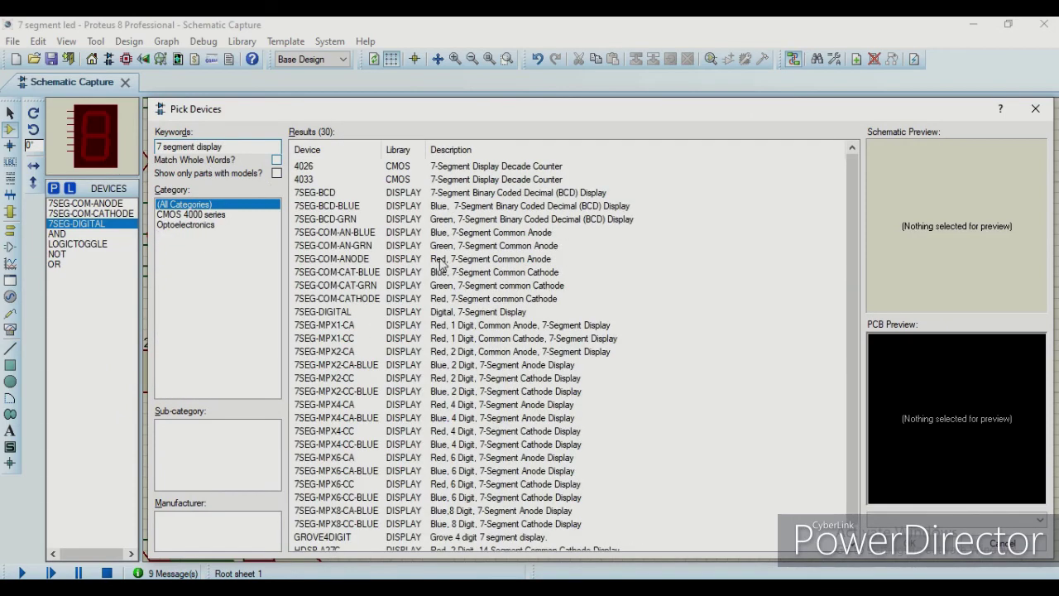
{"action": "left_click", "coordinate": [487, 313]}
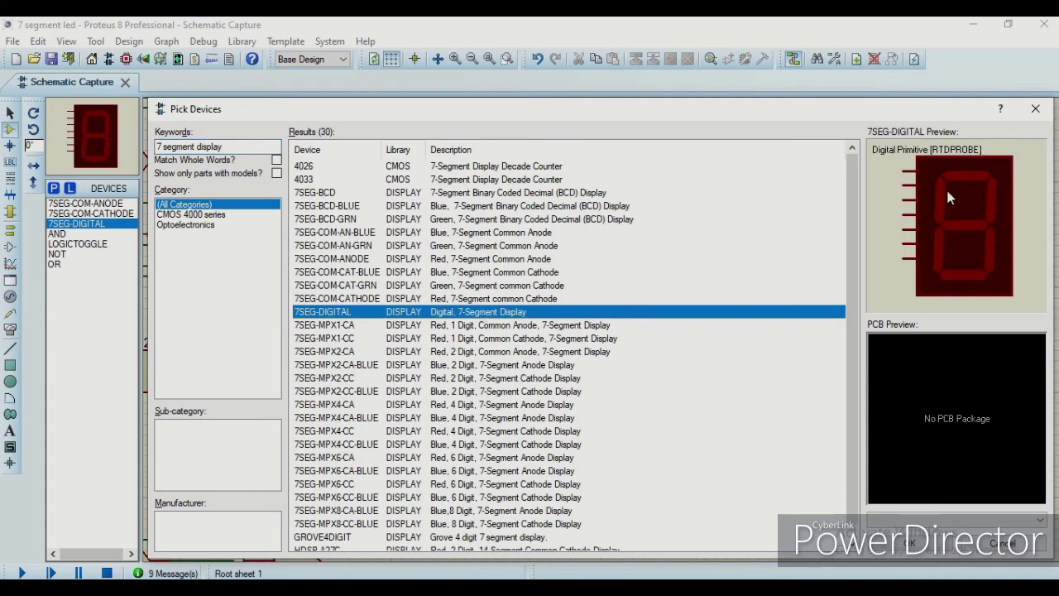
{"action": "left_click", "coordinate": [902, 552]}
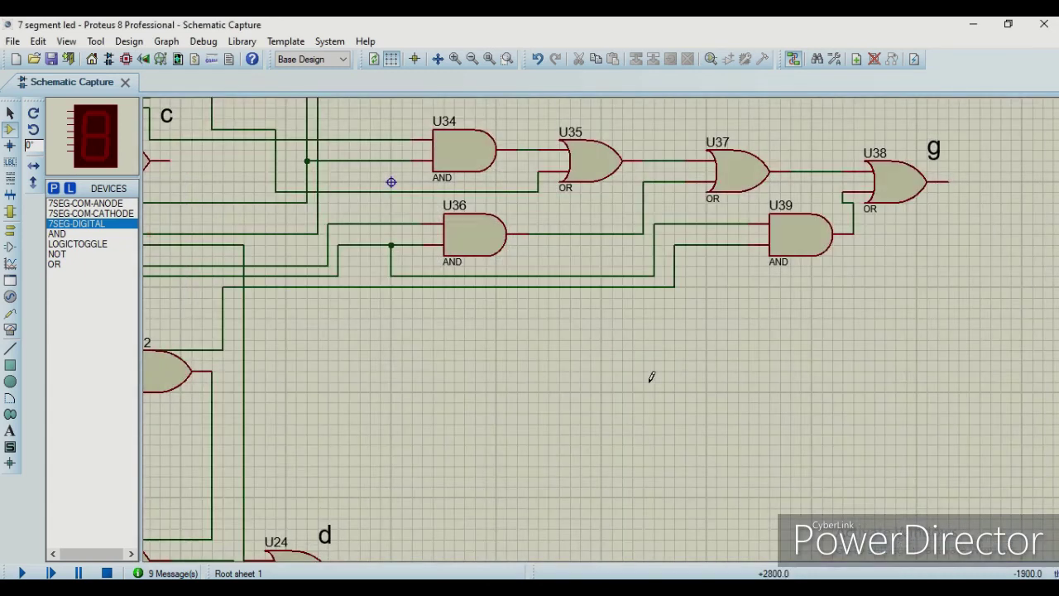
{"action": "left_click", "coordinate": [571, 430]}
{"action": "left_click", "coordinate": [499, 365]}
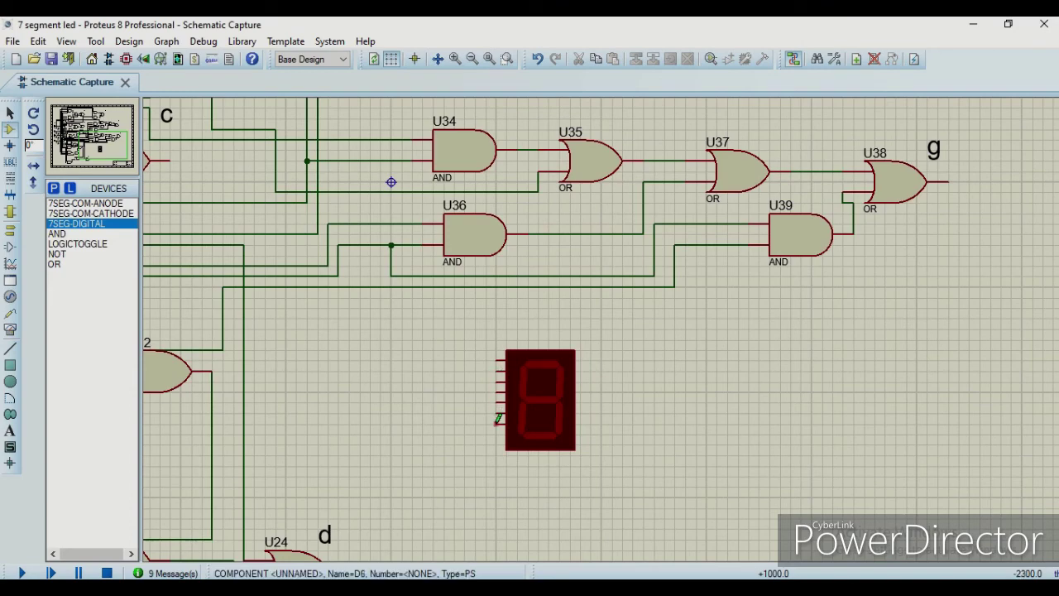
- Wire decoder outputs a, b and c to the first, second and third pins of the 7-segment display, counting from its top
{"action": "scroll", "coordinate": [489, 416], "scroll_direction": "down", "scroll_amount": 2}
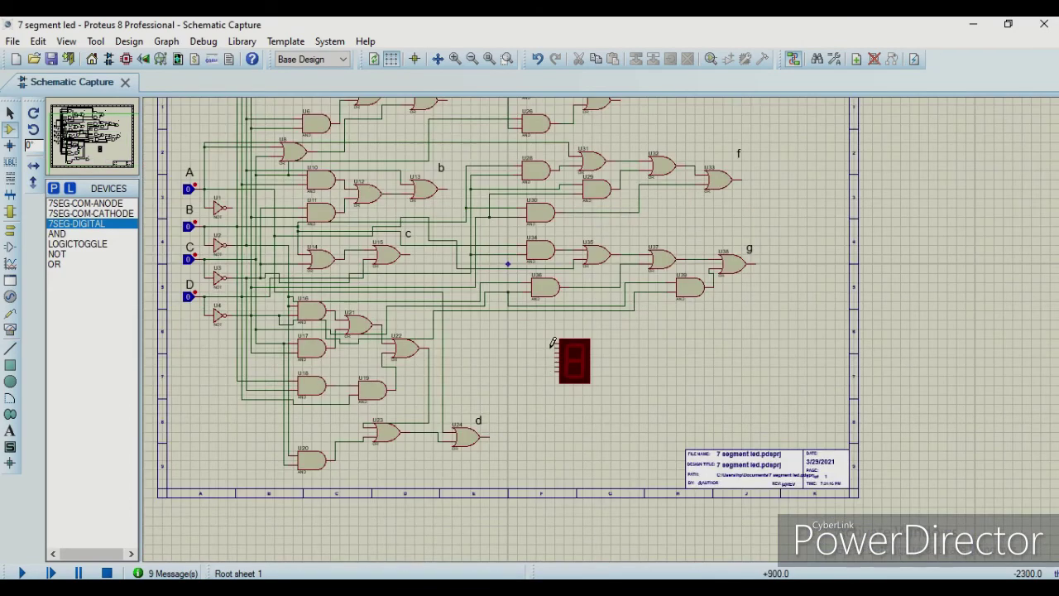
{"action": "left_click", "coordinate": [101, 142]}
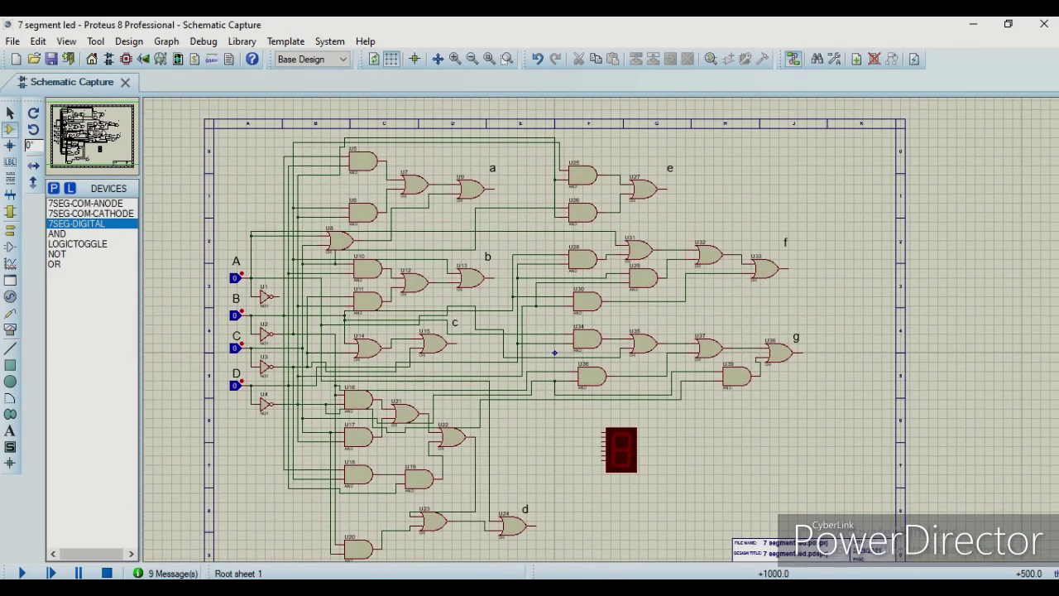
{"action": "left_click", "coordinate": [100, 140]}
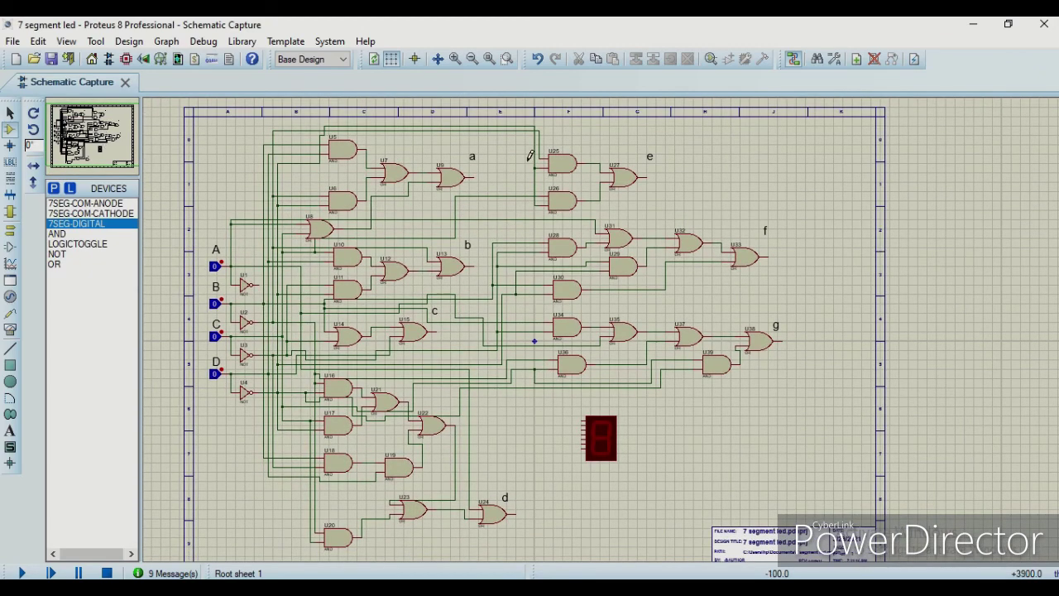
{"action": "left_click", "coordinate": [473, 177]}
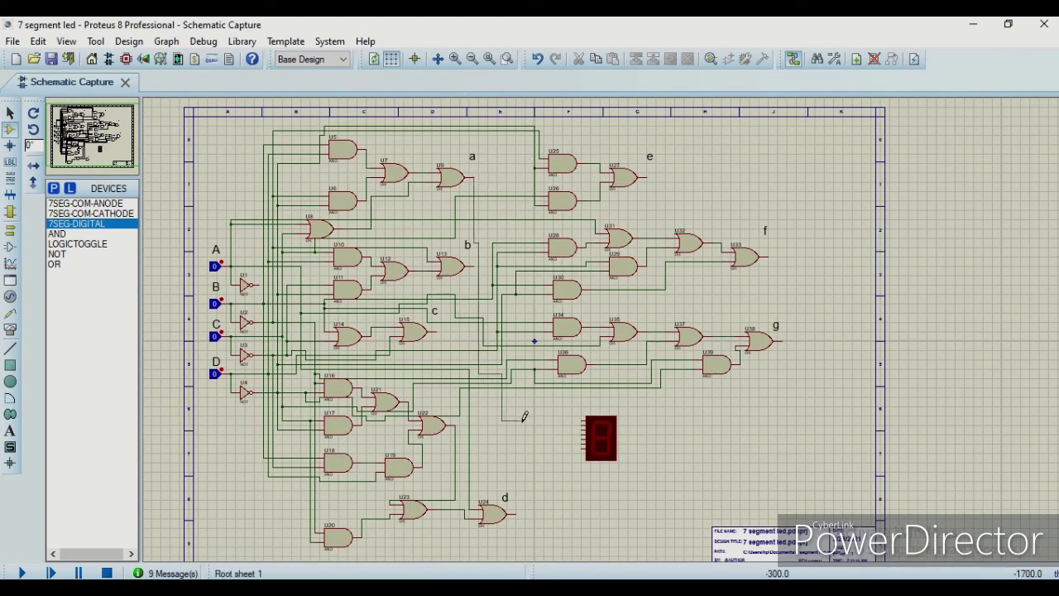
{"action": "left_click", "coordinate": [585, 419]}
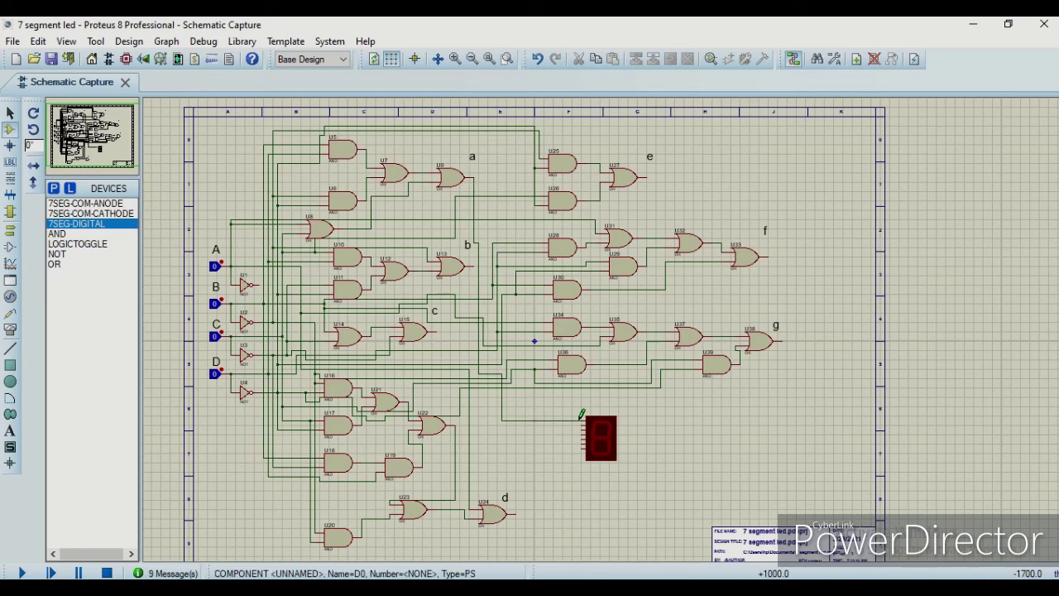
{"action": "left_click", "coordinate": [476, 263]}
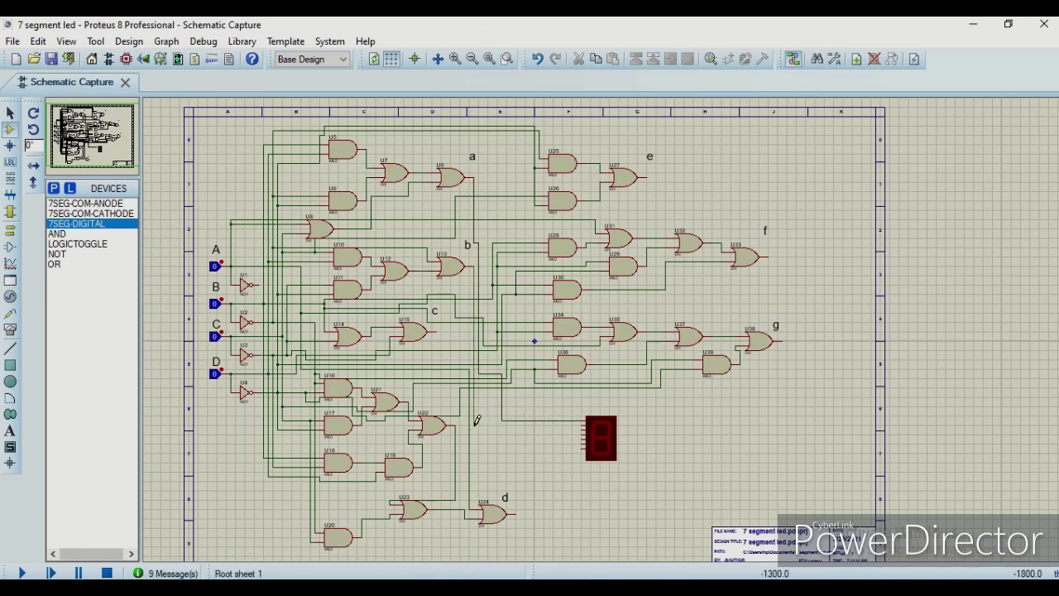
{"action": "left_click", "coordinate": [583, 420]}
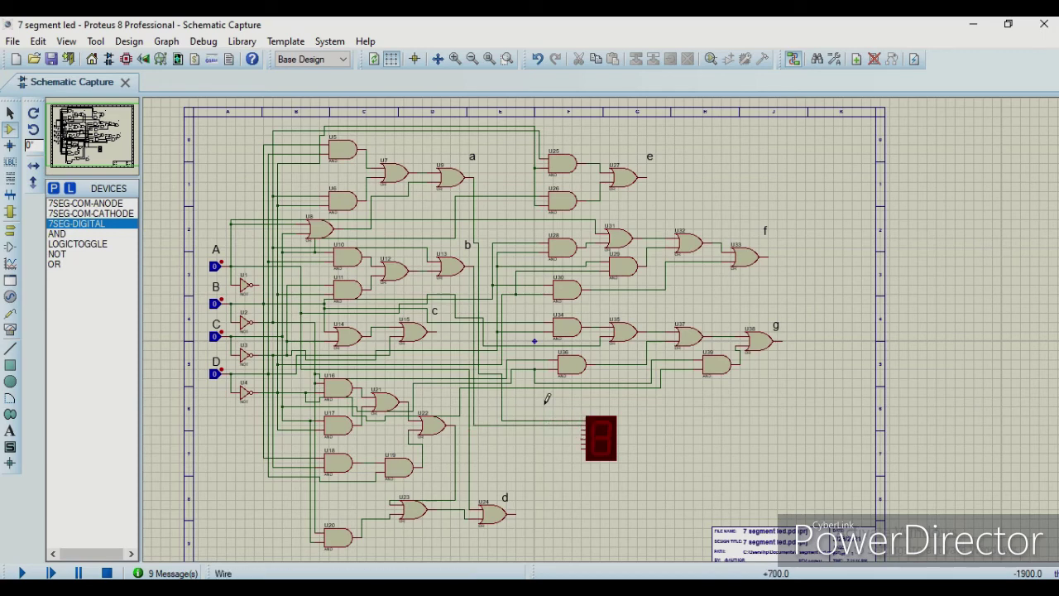
{"action": "left_click", "coordinate": [440, 328]}
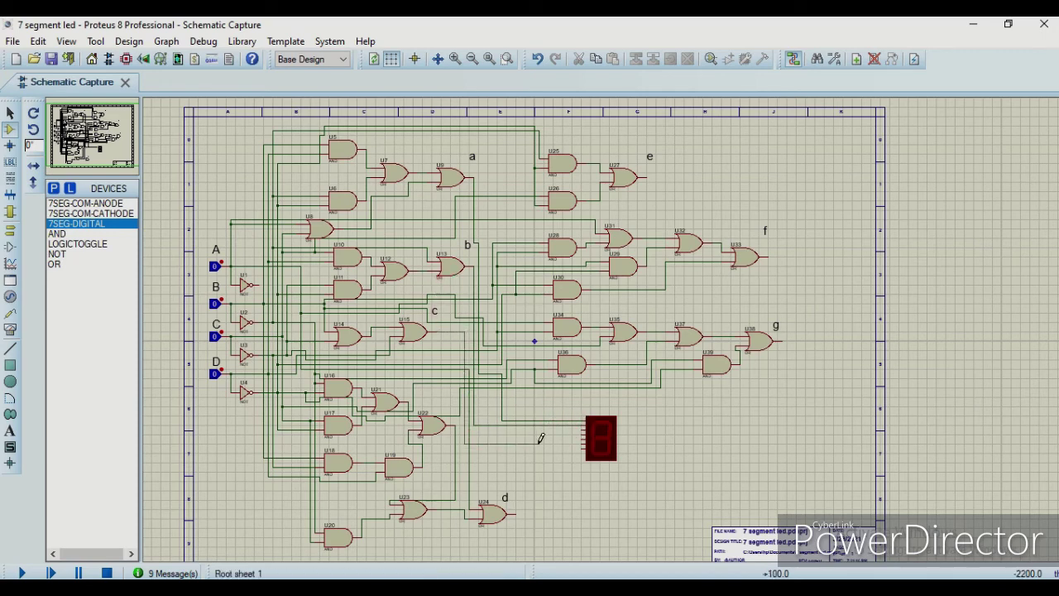
{"action": "left_click", "coordinate": [583, 426]}
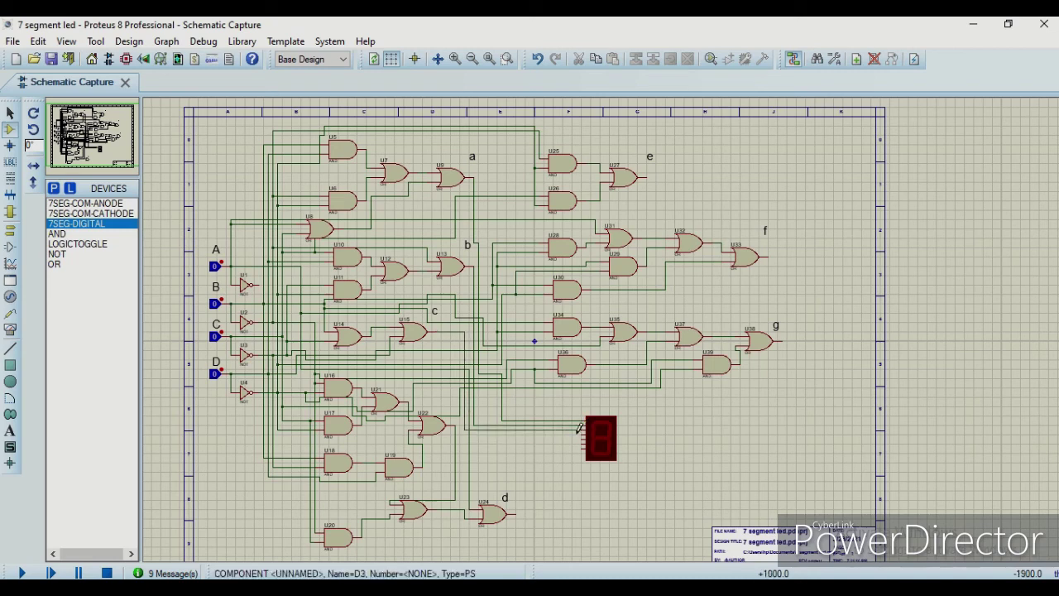
- Wire decoder outputs d, e, f and g in order to the remaining four pins of the 7-segment display
{"action": "left_click", "coordinate": [516, 514]}
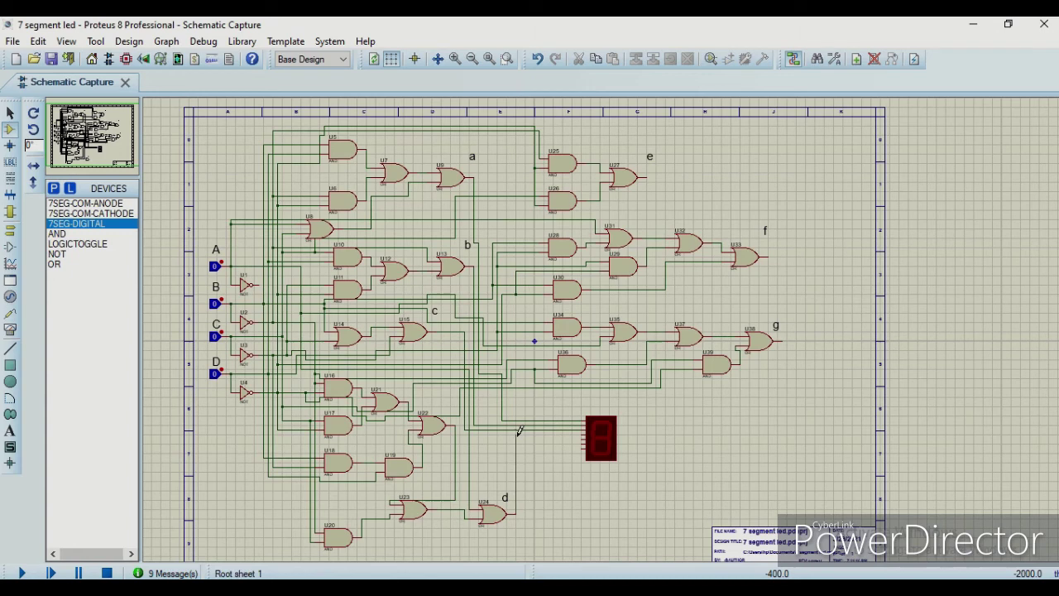
{"action": "left_click", "coordinate": [583, 430]}
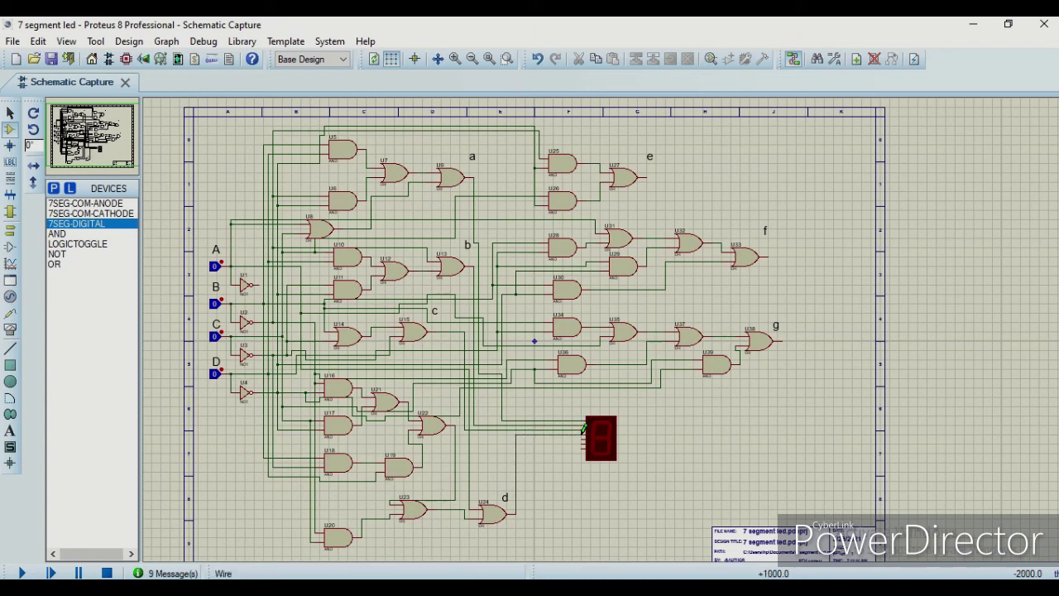
{"action": "left_click", "coordinate": [644, 176]}
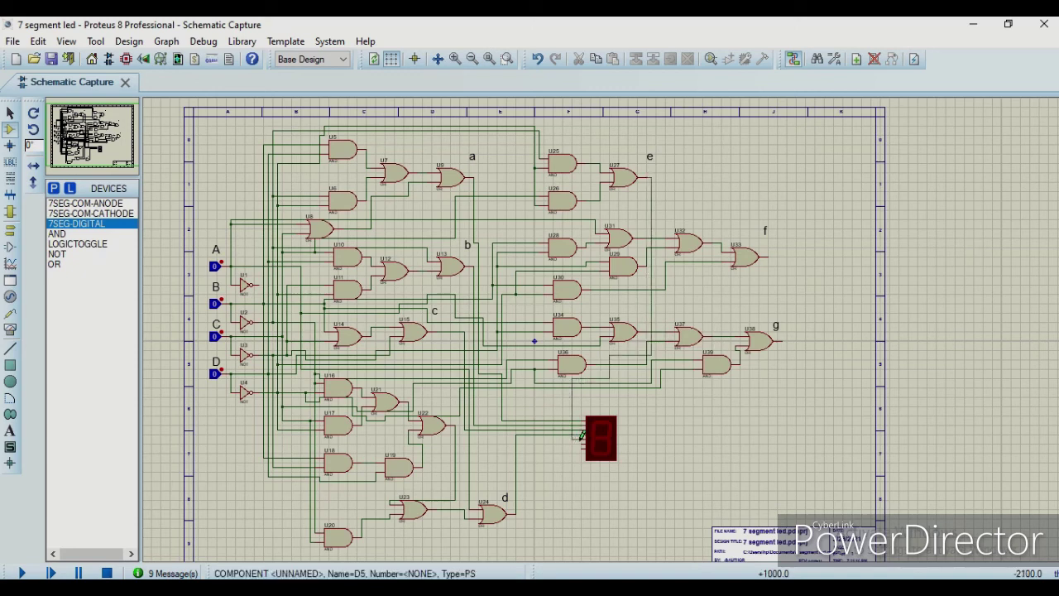
{"action": "left_click", "coordinate": [583, 434]}
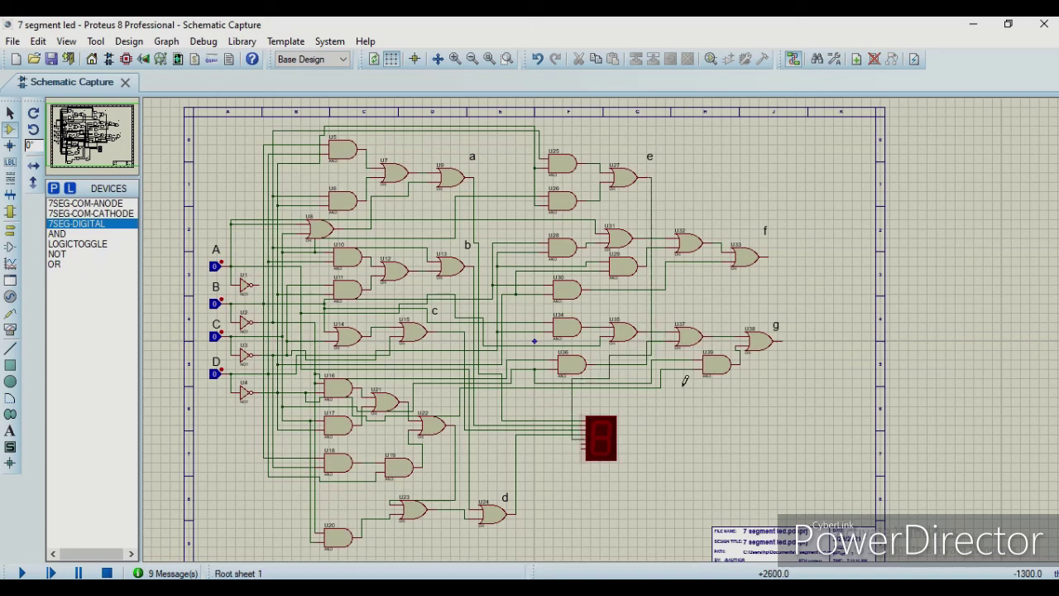
{"action": "left_click", "coordinate": [769, 251]}
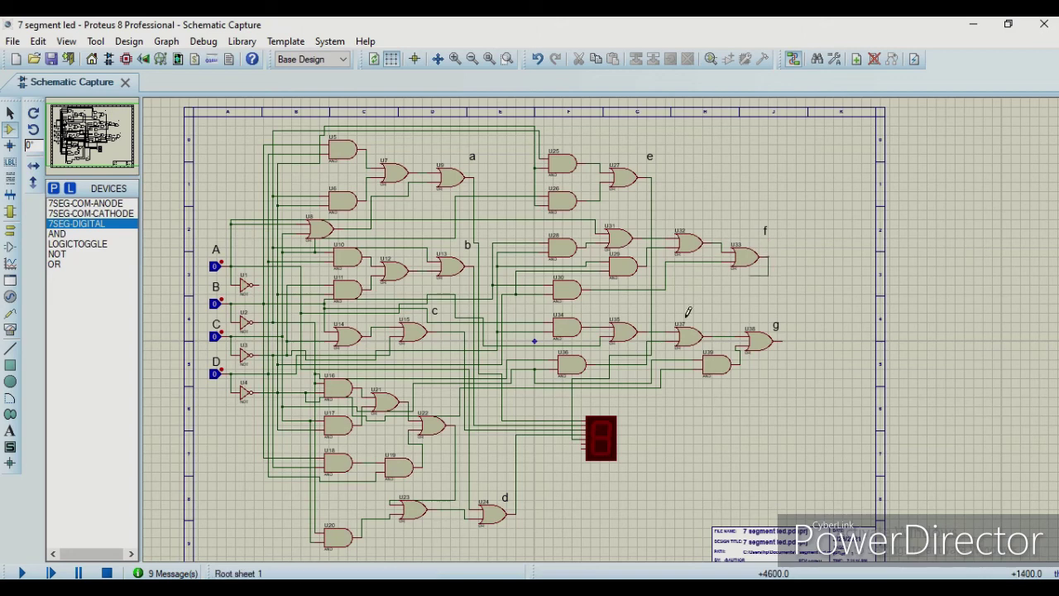
{"action": "left_click", "coordinate": [576, 437]}
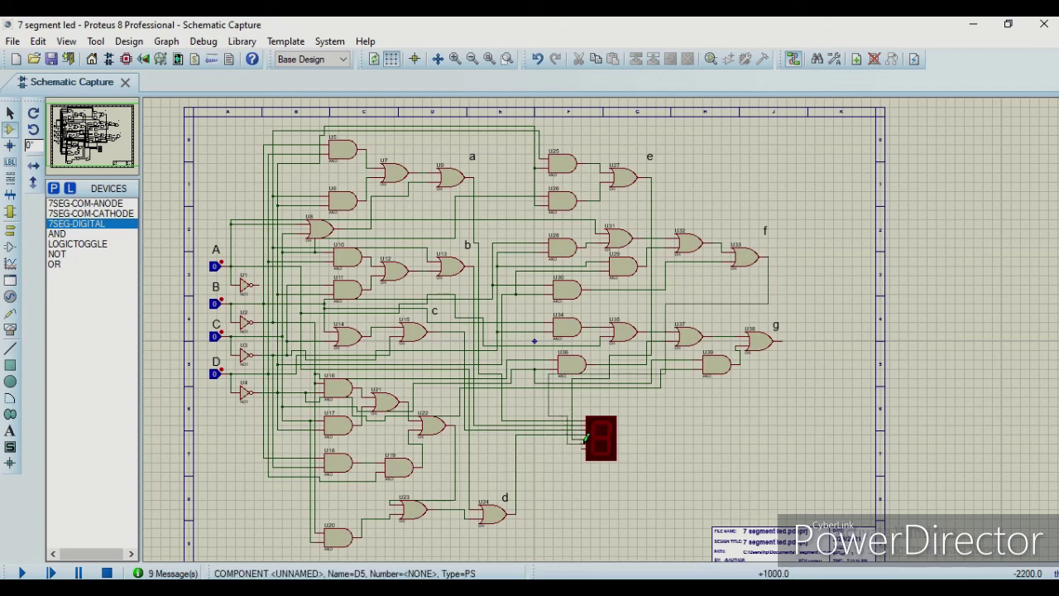
{"action": "left_click", "coordinate": [783, 339]}
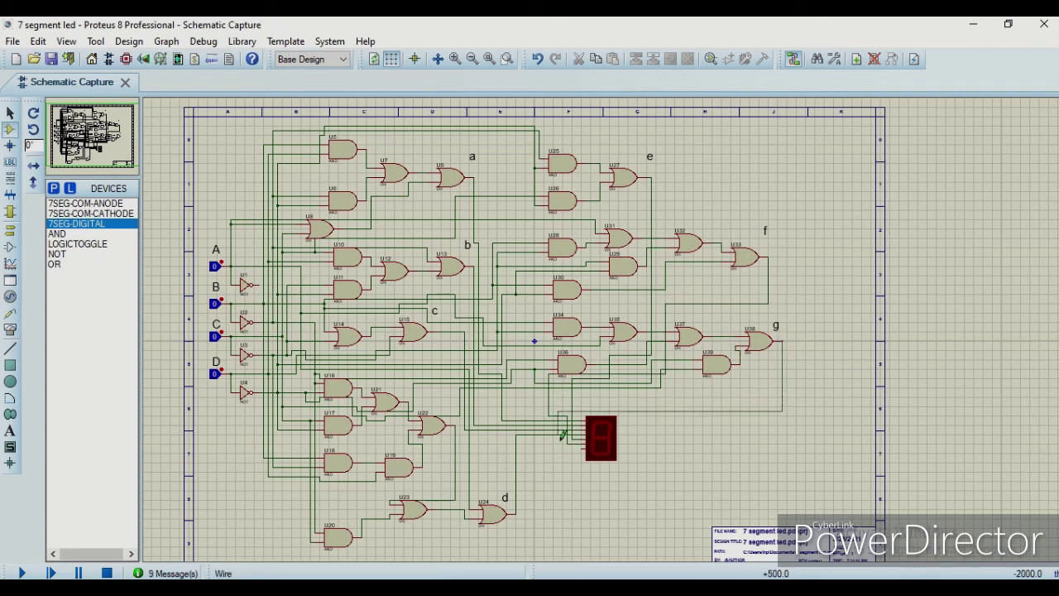
{"action": "left_click", "coordinate": [585, 444]}
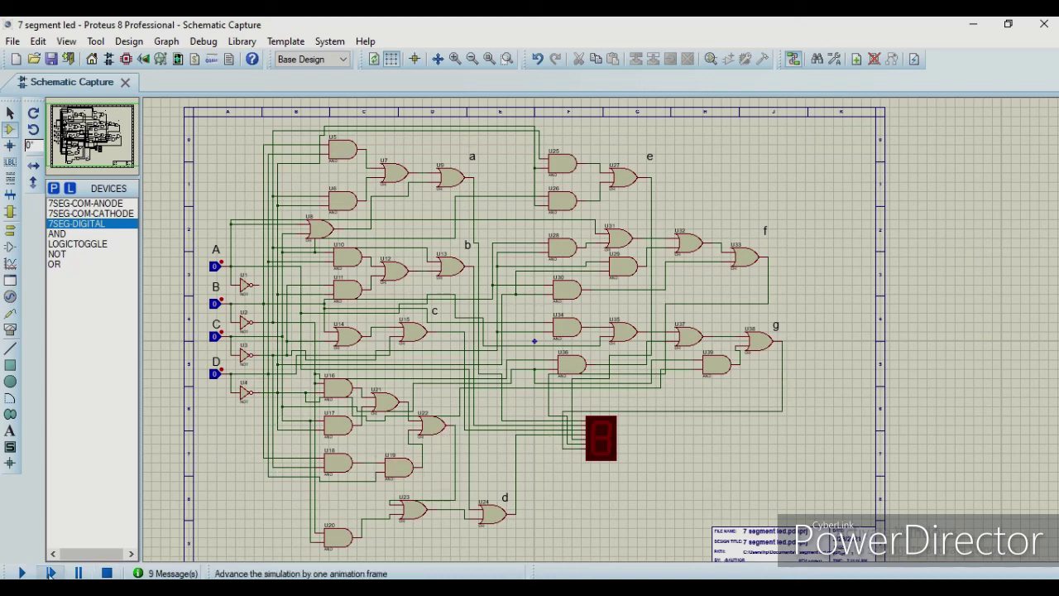
- Run the simulation and switch logic input D to 1 to test the digit on the 7-segment display
{"action": "left_click", "coordinate": [22, 573]}
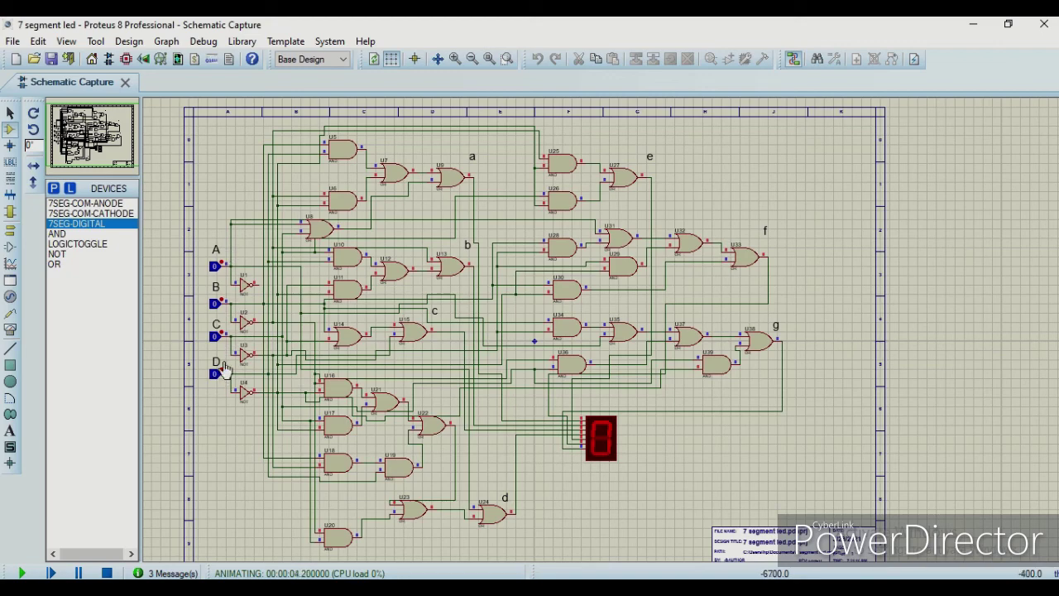
{"action": "scroll", "coordinate": [223, 369], "scroll_direction": "up", "scroll_amount": 1}
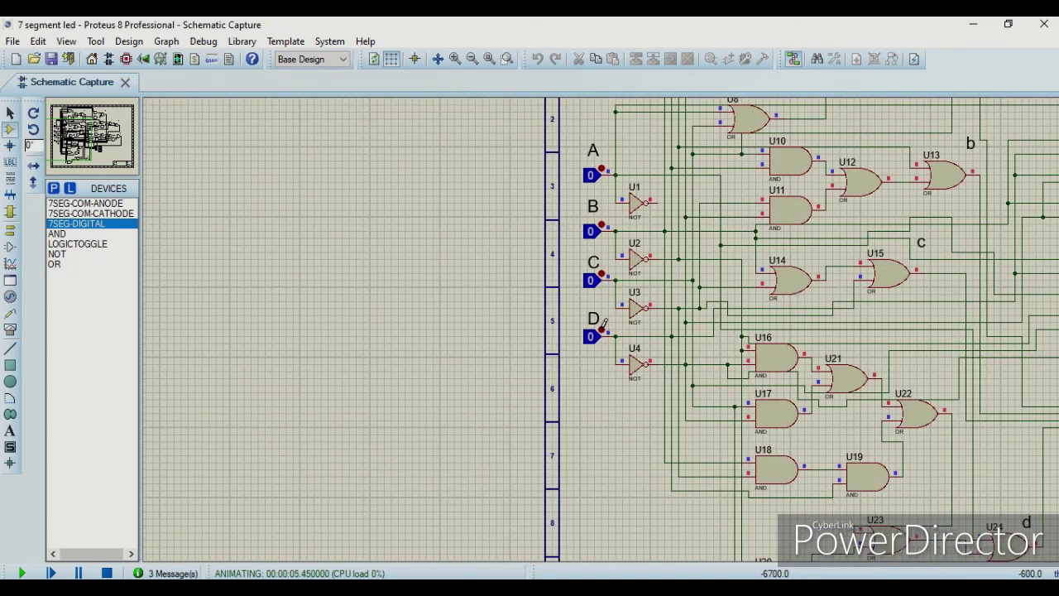
{"action": "left_click", "coordinate": [603, 326]}
{"action": "scroll", "coordinate": [751, 318], "scroll_direction": "down", "scroll_amount": 1}
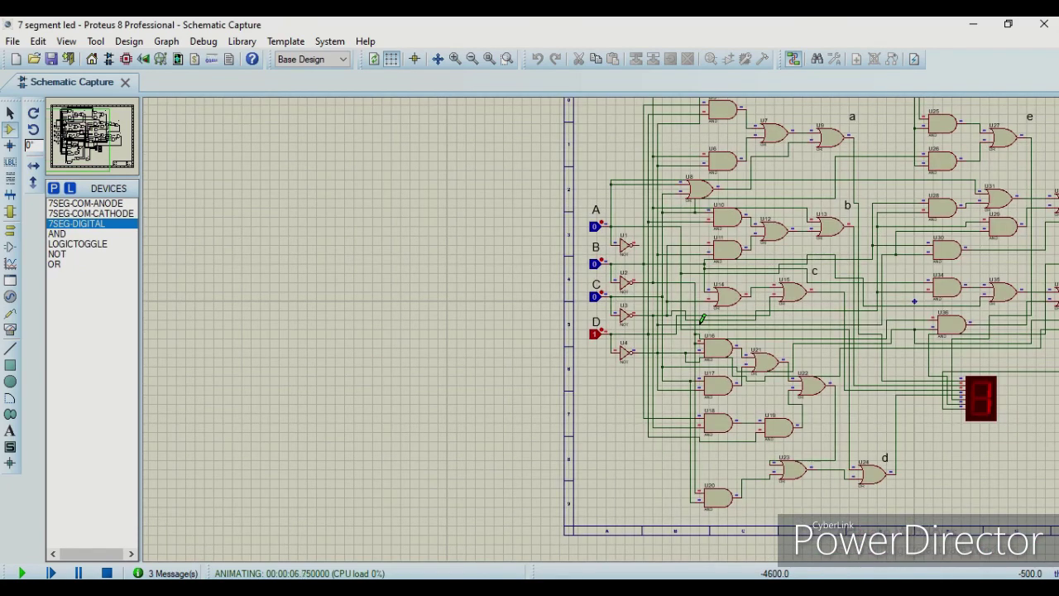
{"action": "scroll", "coordinate": [702, 319], "scroll_direction": "down", "scroll_amount": 1}
{"action": "scroll", "coordinate": [604, 322], "scroll_direction": "up", "scroll_amount": 1}
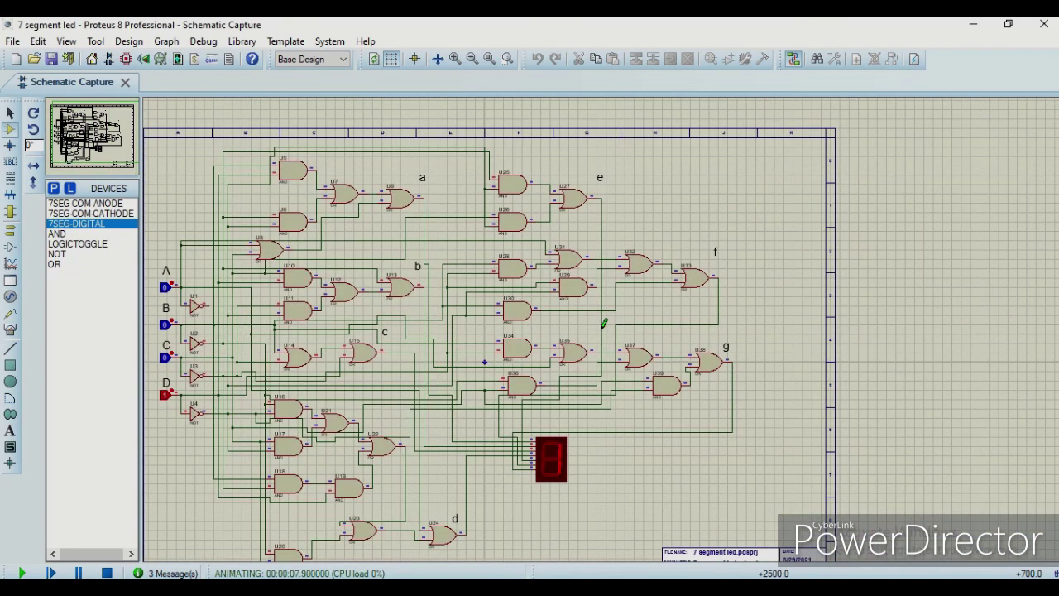
- Toggle the logic inputs through further combinations until A, B, C and D are all 1, and stop the simulation
{"action": "left_click", "coordinate": [170, 388]}
{"action": "left_click", "coordinate": [172, 350]}
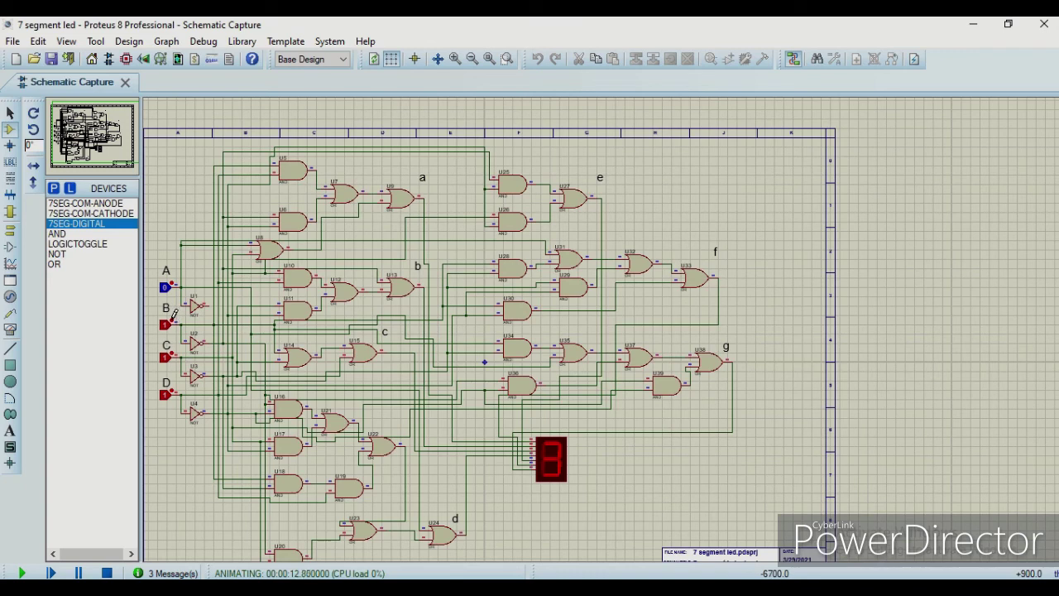
{"action": "left_click", "coordinate": [168, 286]}
{"action": "left_click", "coordinate": [106, 572]}
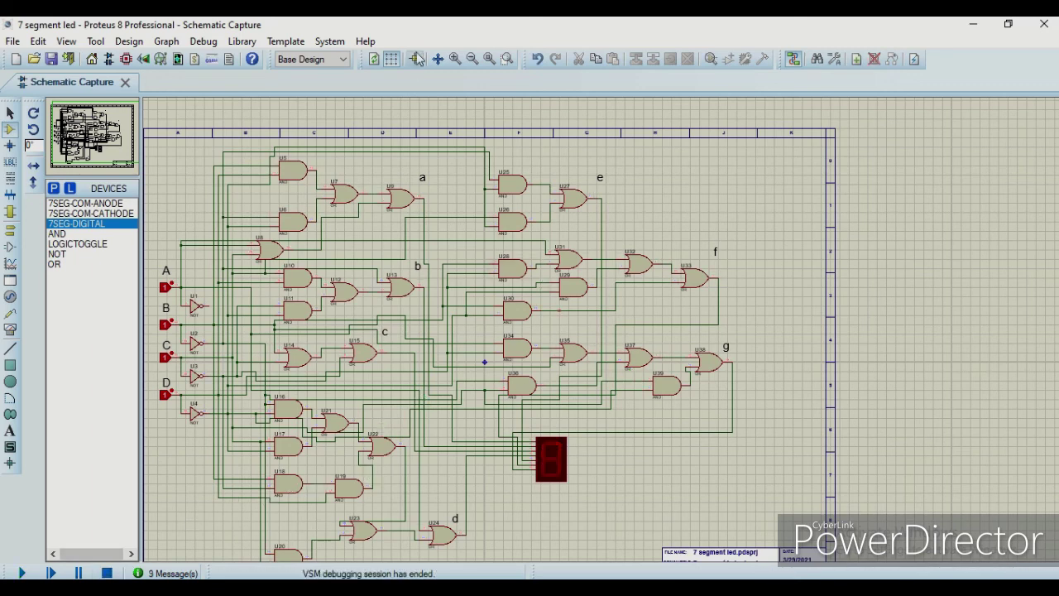